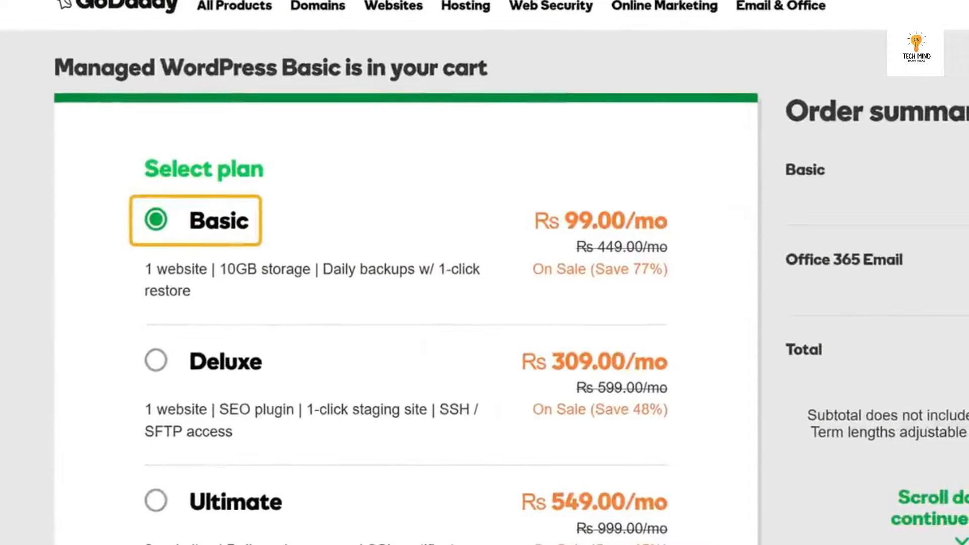
# Choose a 12-month term for the Basic Managed WordPress plan and continue.
pyautogui.scroll(-10, 316, 494)
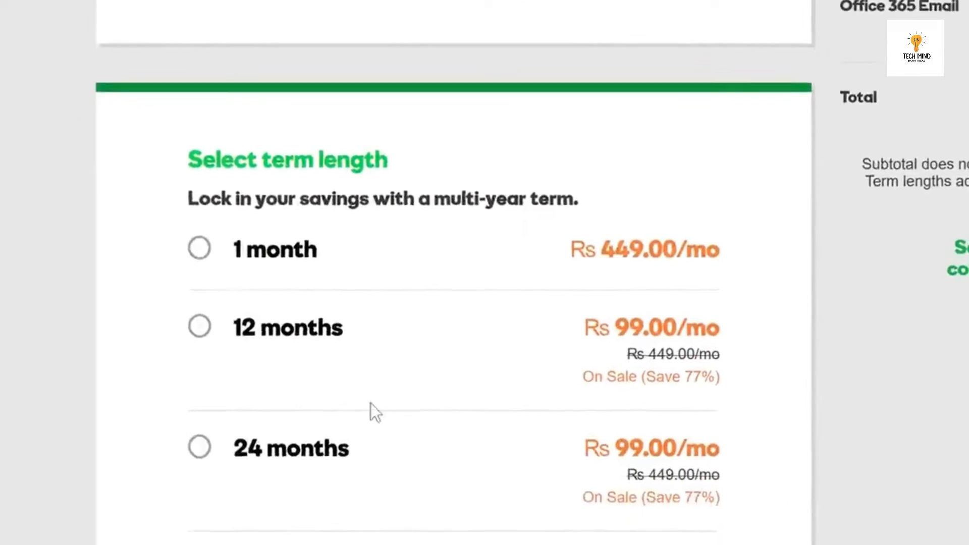
pyautogui.click(200, 326)
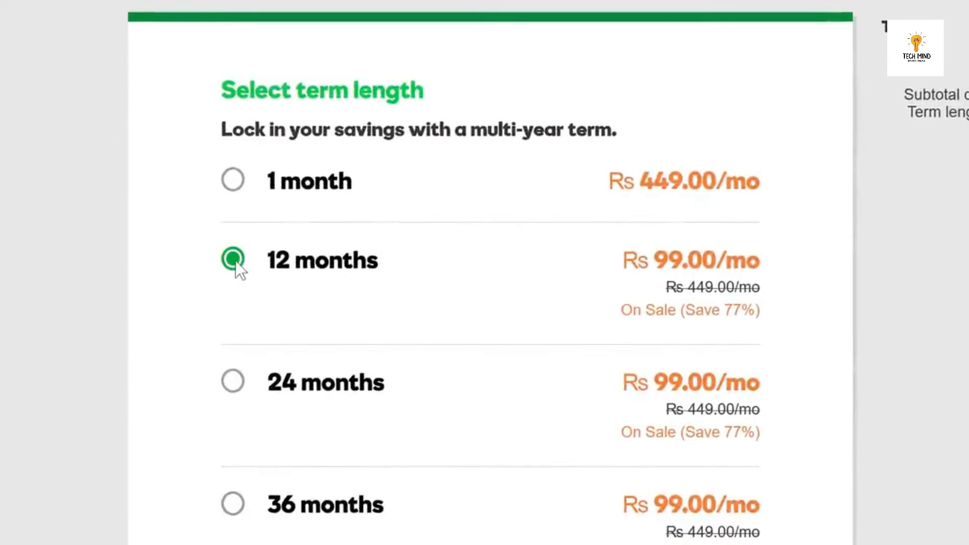
pyautogui.scroll(-5, 842, 426)
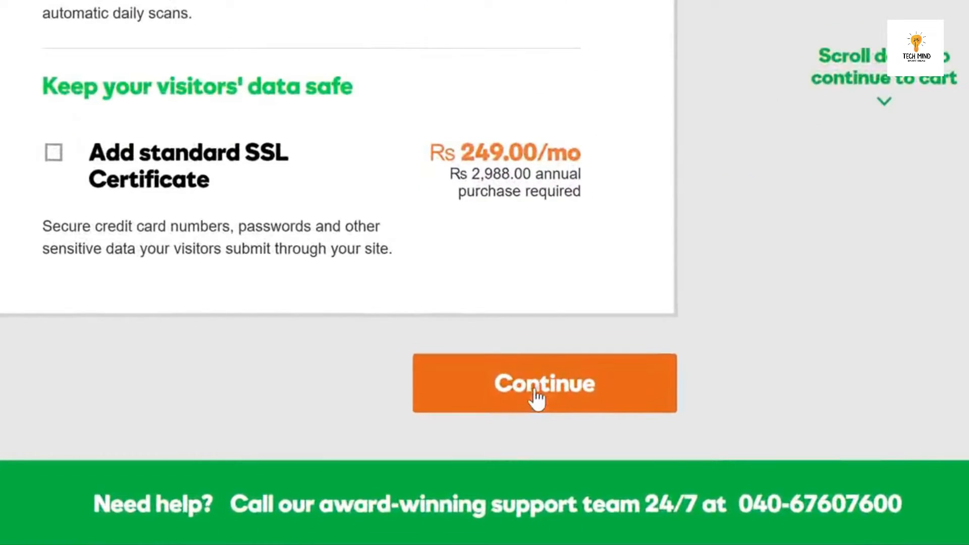
pyautogui.click(536, 396)
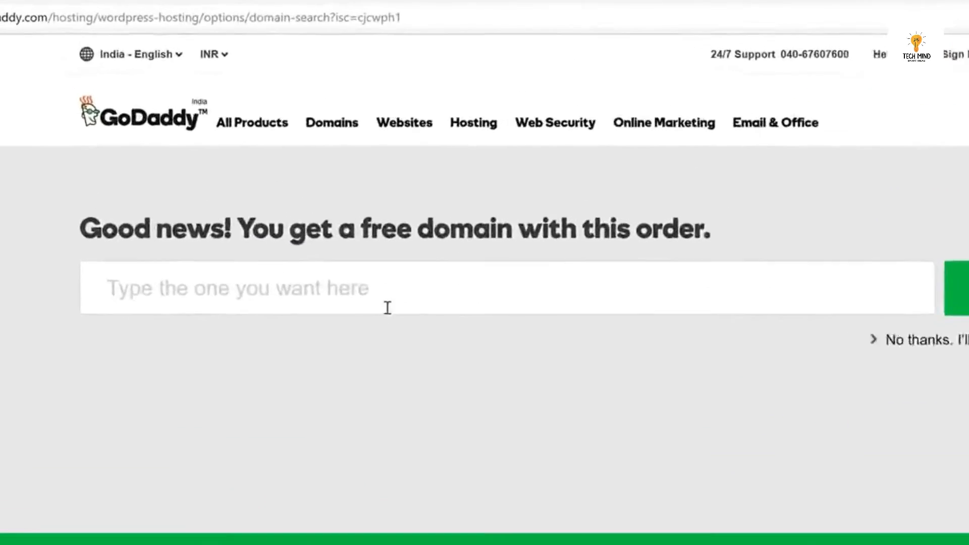
# Claim techyfruit.com as the free domain, remove the Office 365 email, and go to checkout.
pyautogui.click(387, 307)
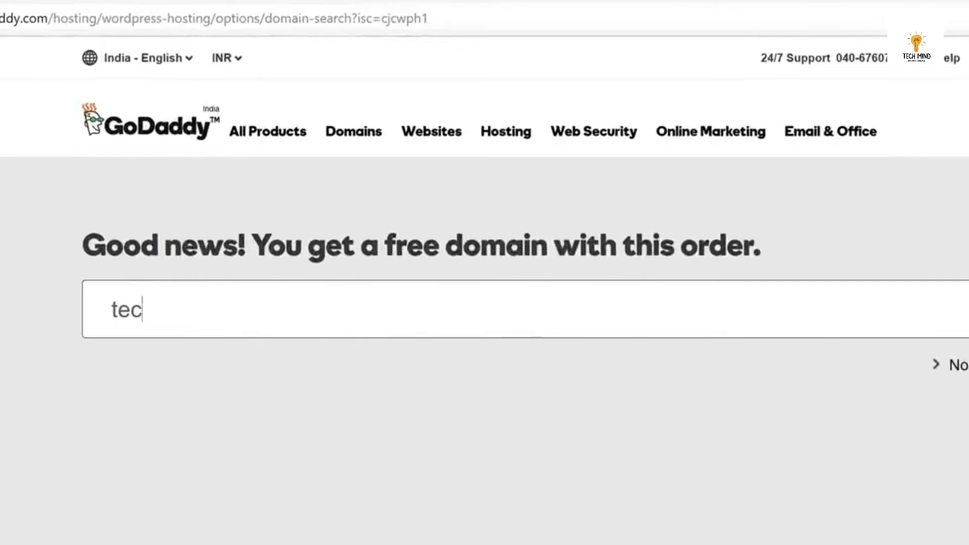
pyautogui.write('techyfruit.com')
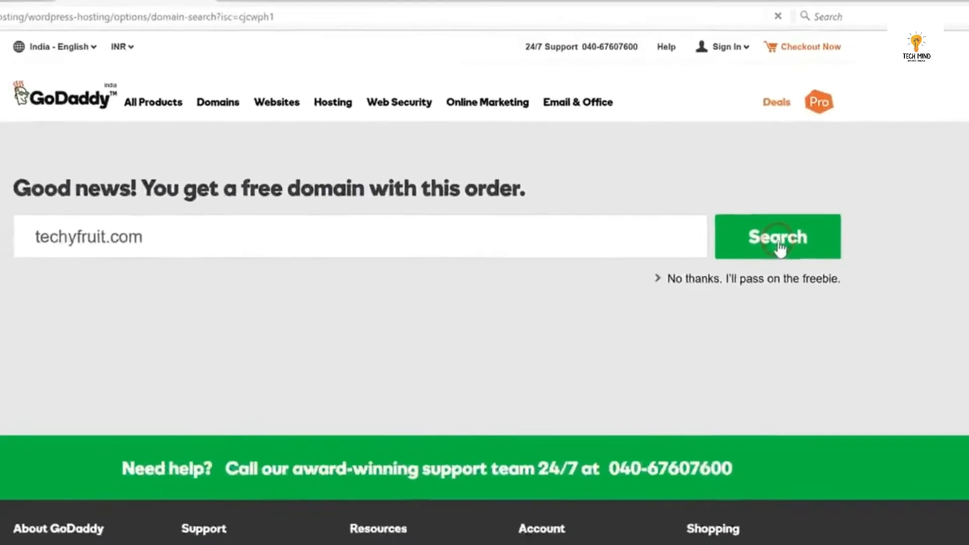
pyautogui.click(596, 317)
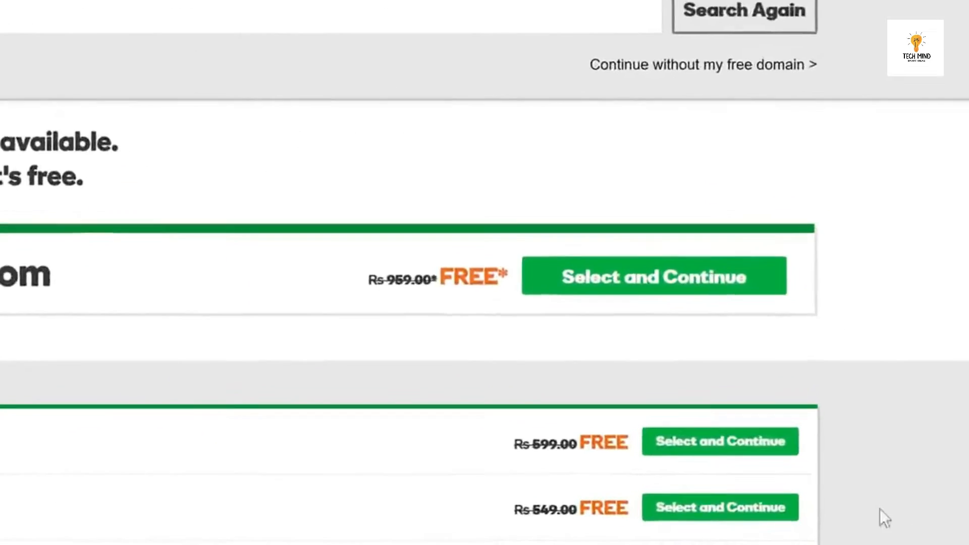
pyautogui.click(711, 354)
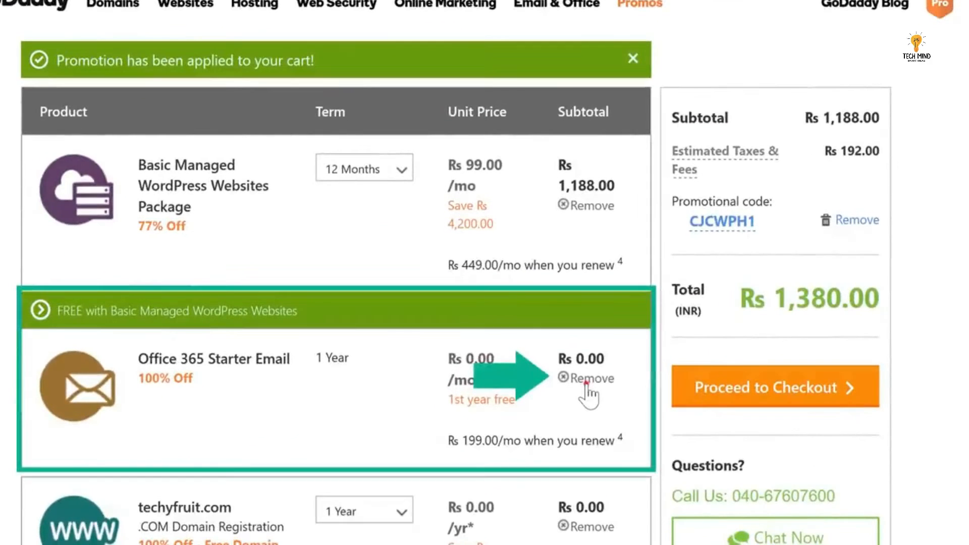
pyautogui.click(586, 384)
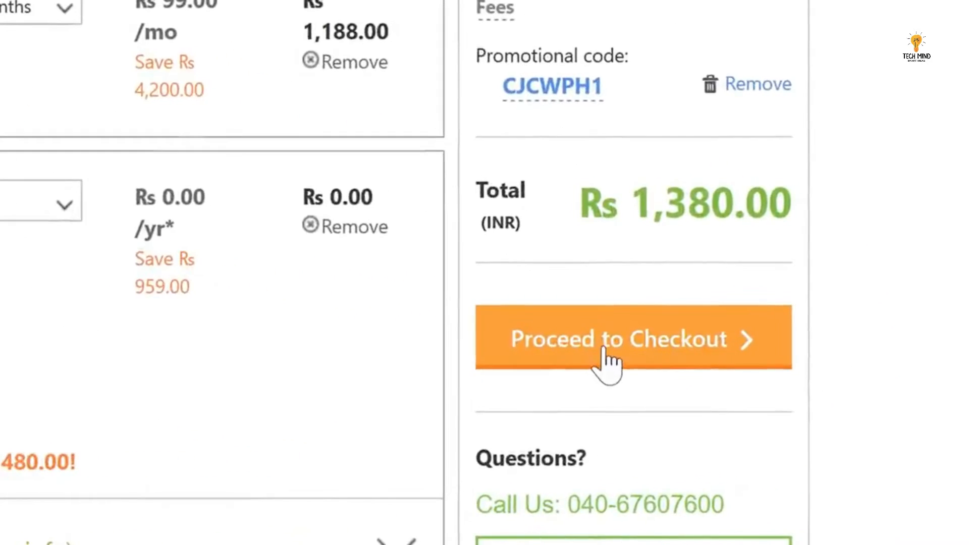
pyautogui.click(605, 348)
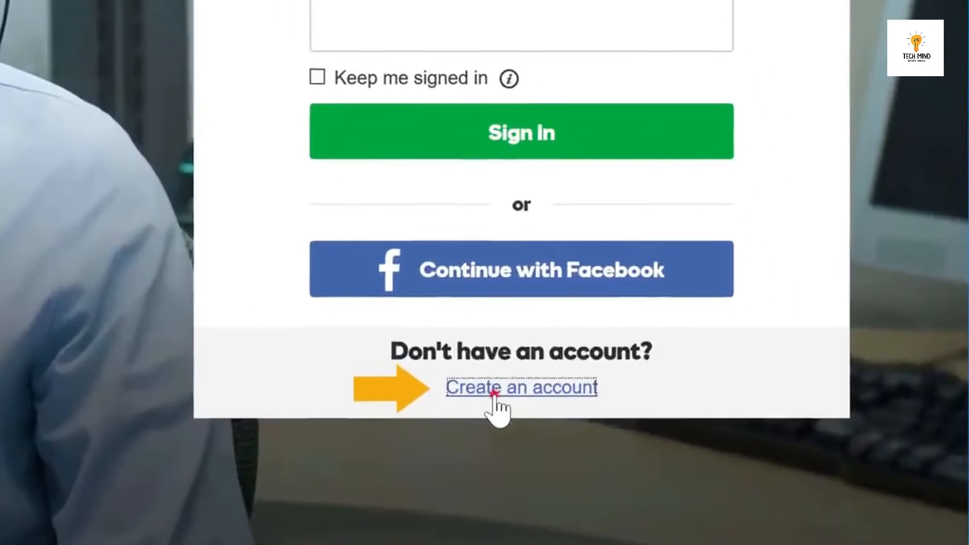
# Submit a new GoDaddy account with e-mail, username, password and support PIN.
pyautogui.click(493, 396)
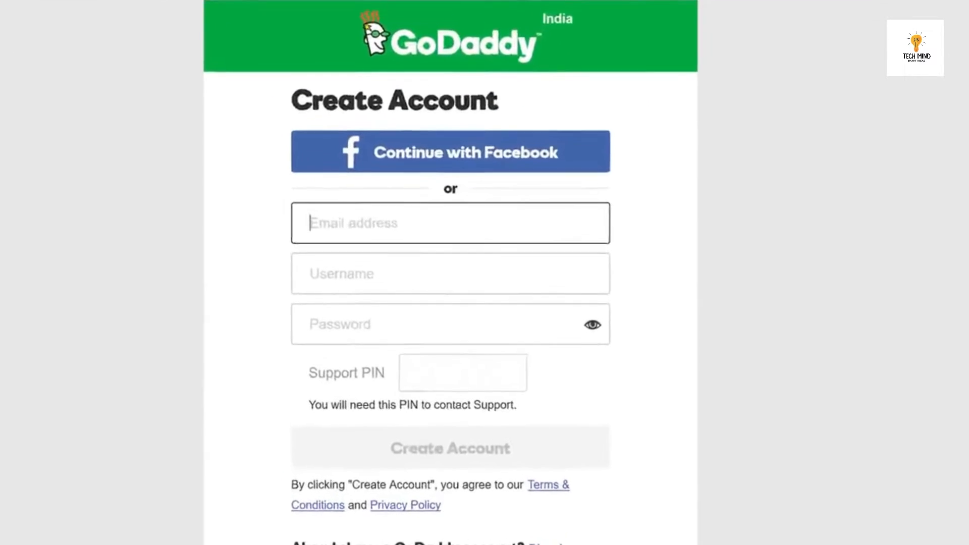
pyautogui.press('Tab')
pyautogui.press('Tab')
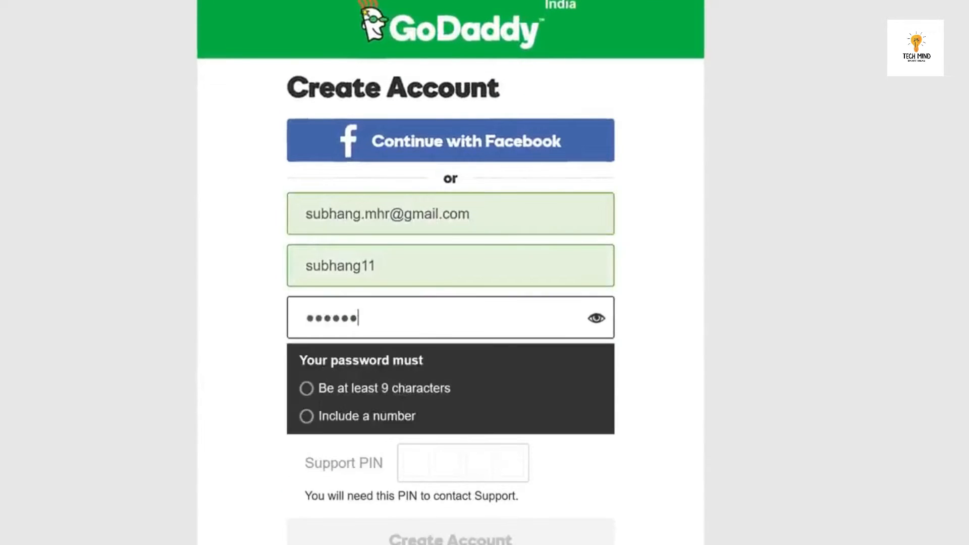
pyautogui.press('Tab')
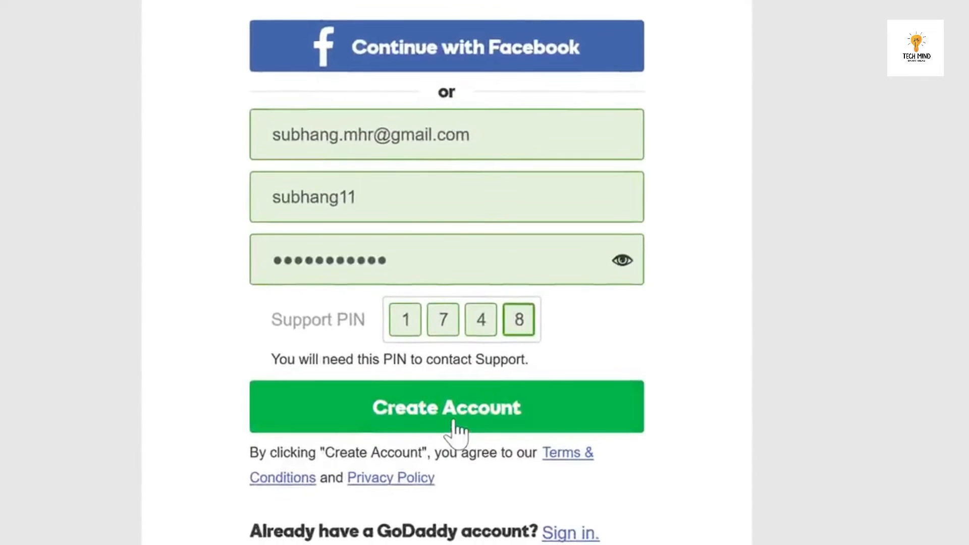
pyautogui.click(456, 448)
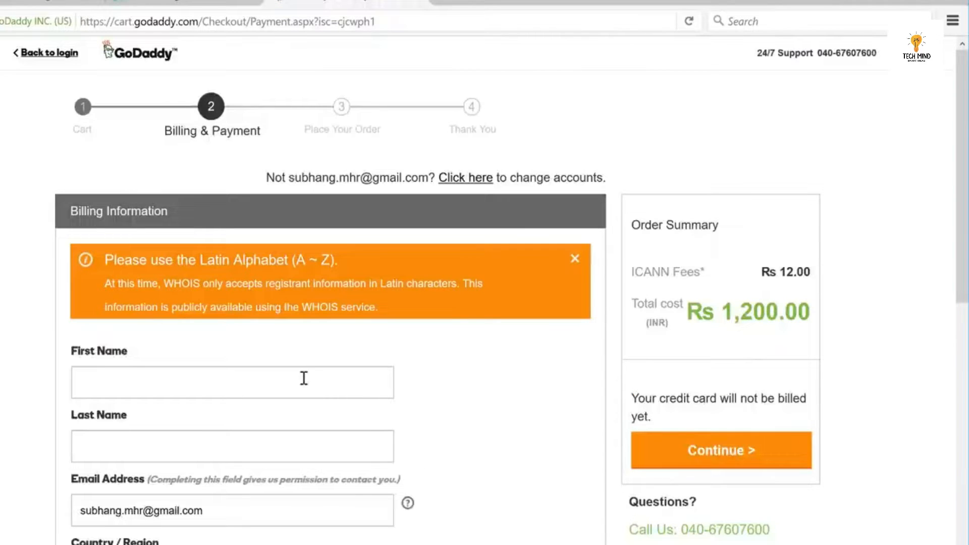
# Fill in the billing surname, street address, postal code and remaining billing field.
pyautogui.write('Mishra')
pyautogui.scroll(-6, 918, 354)
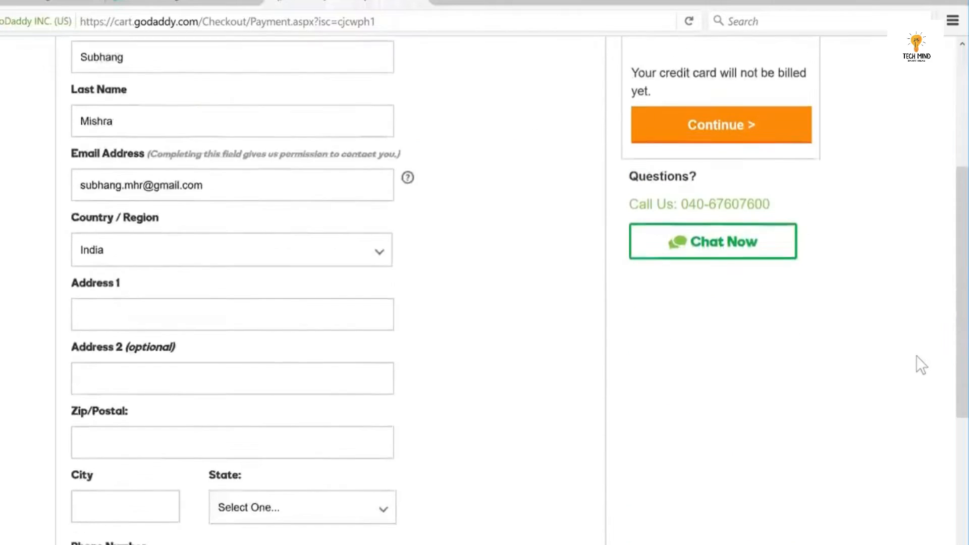
pyautogui.press('Tab')
pyautogui.press('Tab')
pyautogui.press('Tab')
pyautogui.press('Tab')
pyautogui.press('Tab')
pyautogui.write('600021')
pyautogui.press('Tab')
pyautogui.write('189')
pyautogui.scroll(-10, 961, 342)
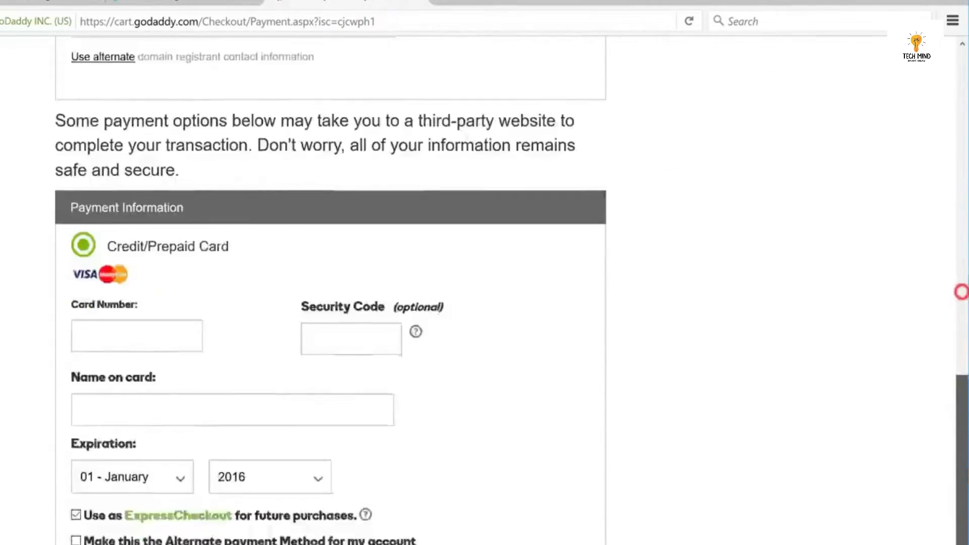
# Choose Net Banking as the payment method and place the order.
pyautogui.click(104, 422)
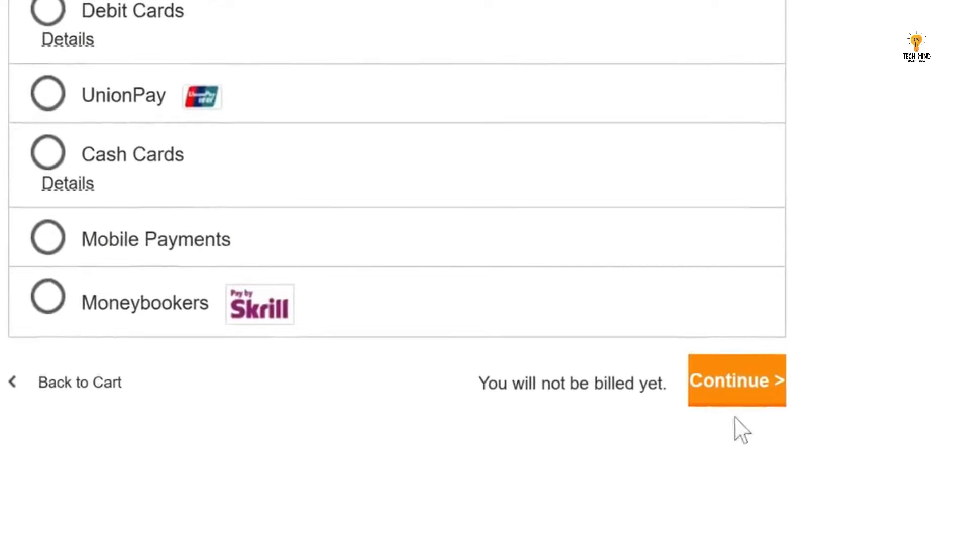
pyautogui.click(740, 384)
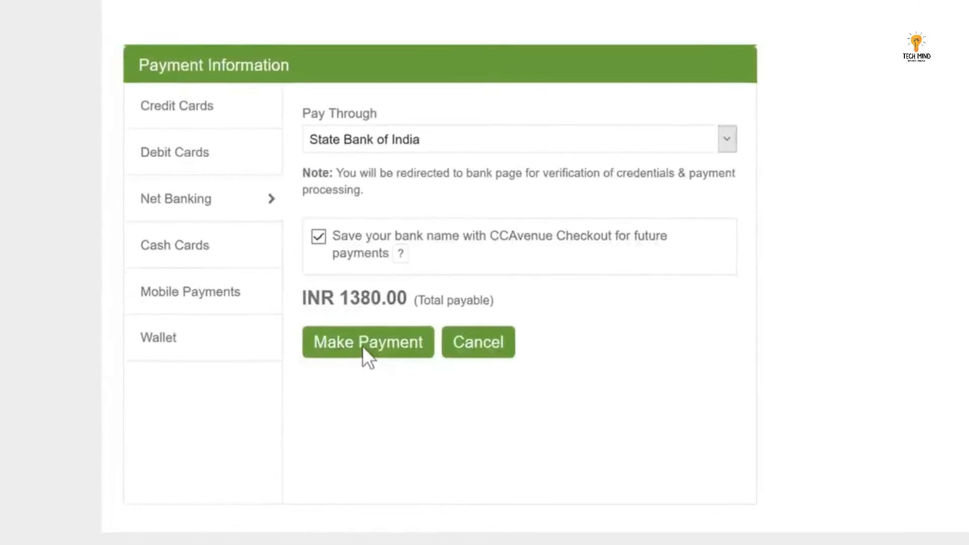
pyautogui.click(362, 347)
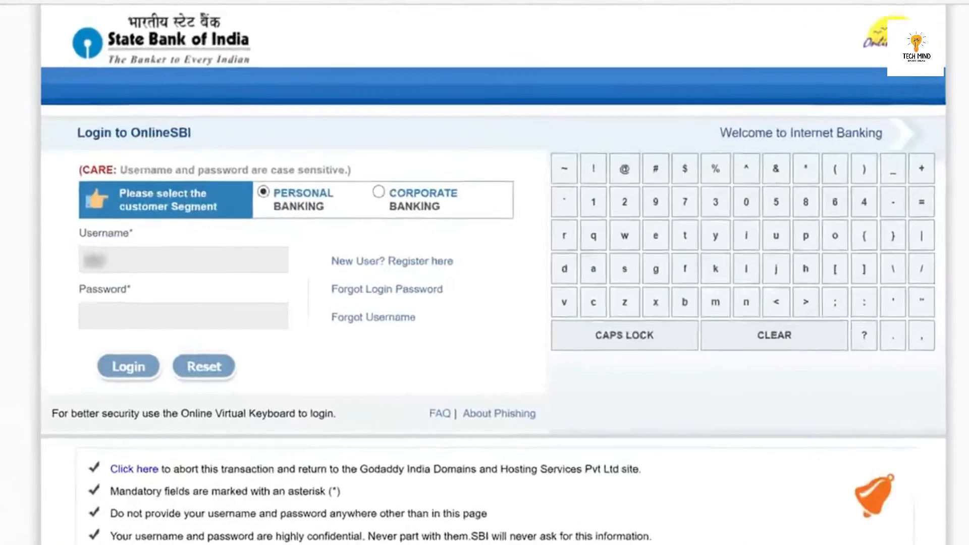
# Pay the INR 1,380 order through SBI net banking login, then begin Managed WordPress setup.
pyautogui.write('••••••••••')
pyautogui.press('Tab')
pyautogui.write('••••••')
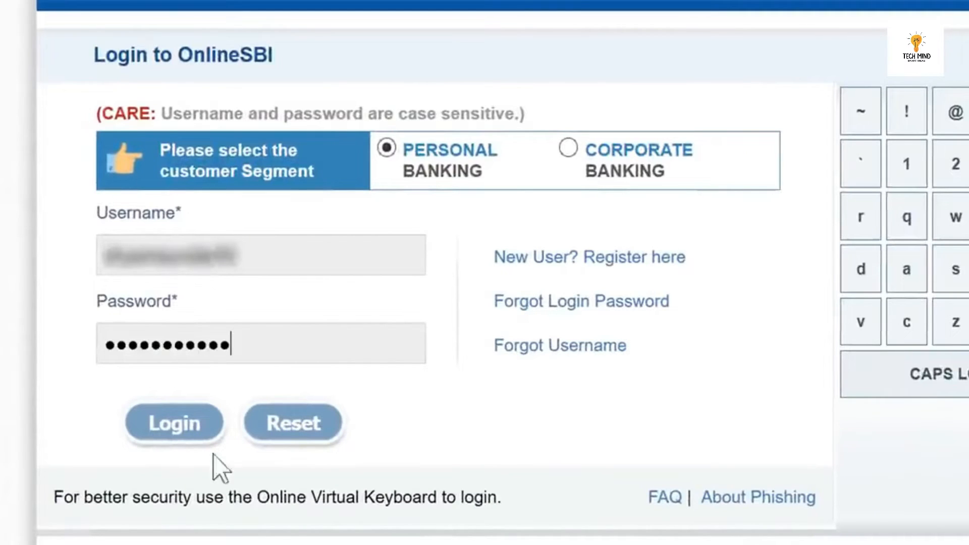
pyautogui.click(179, 429)
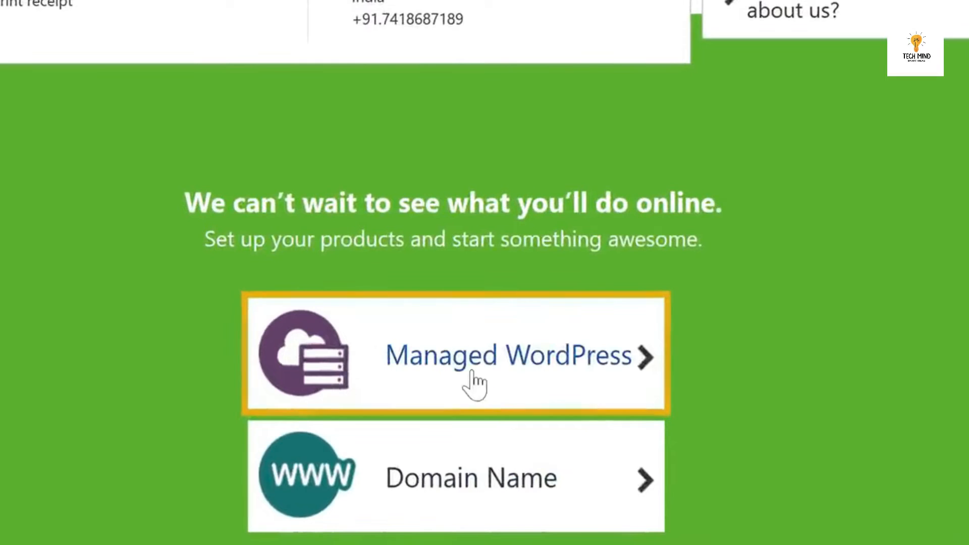
pyautogui.click(475, 384)
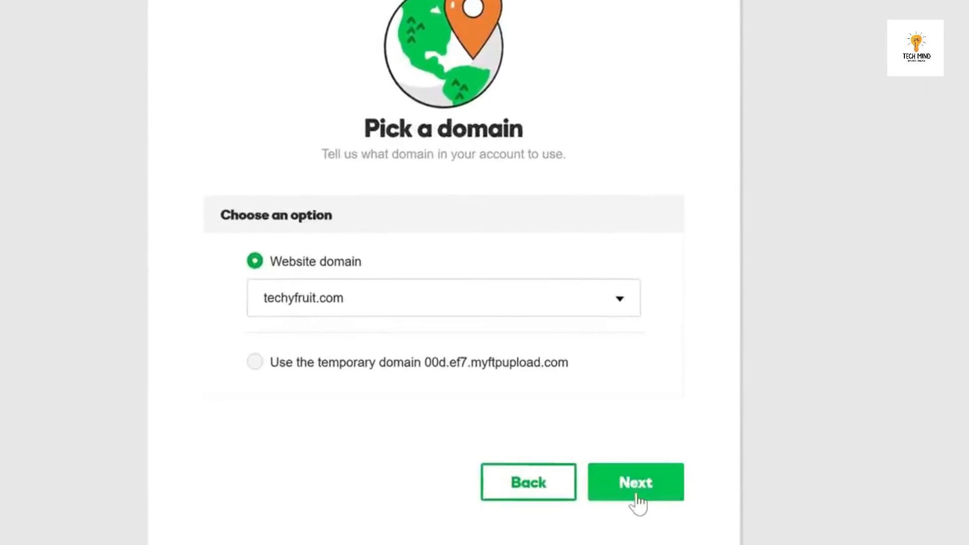
# Install WordPress on techyfruit.com with a new admin username and password, then get started.
pyautogui.click(637, 499)
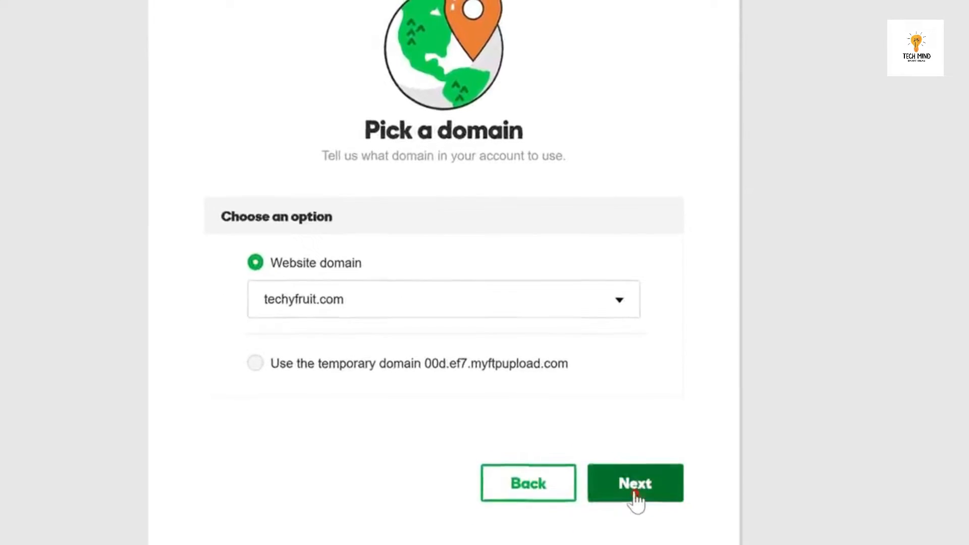
pyautogui.click(628, 456)
pyautogui.click(549, 335)
pyautogui.write('subhang')
pyautogui.press('Tab')
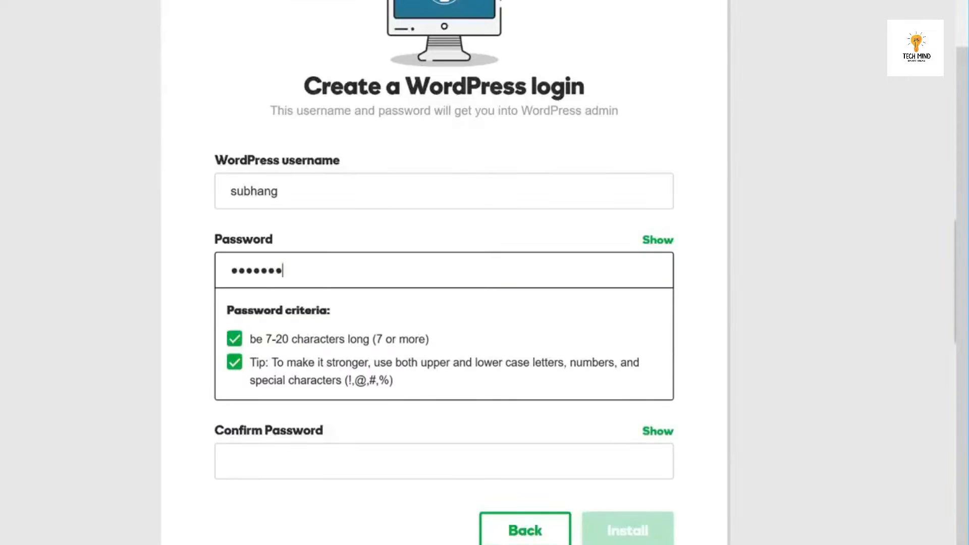
pyautogui.press('Tab')
pyautogui.write('s••••••••••')
pyautogui.click(624, 453)
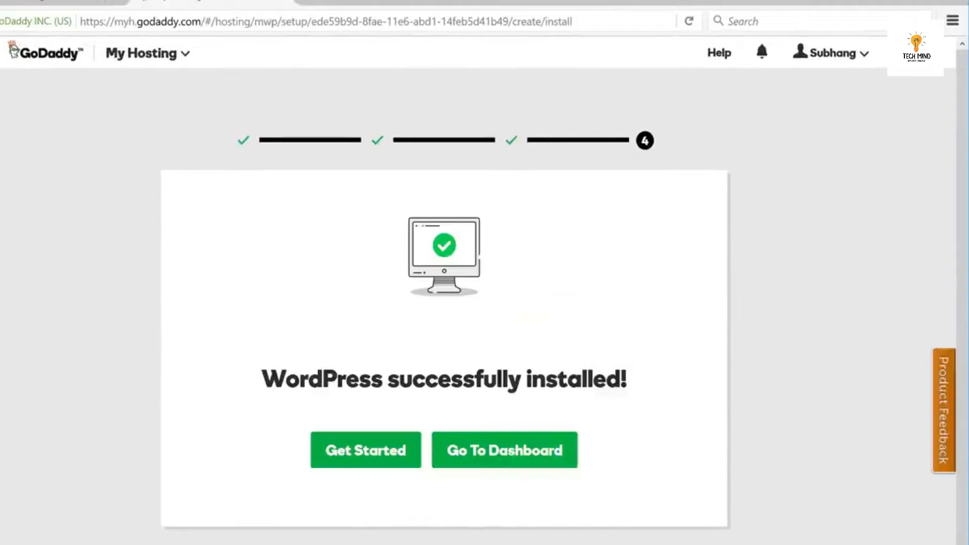
pyautogui.click(368, 464)
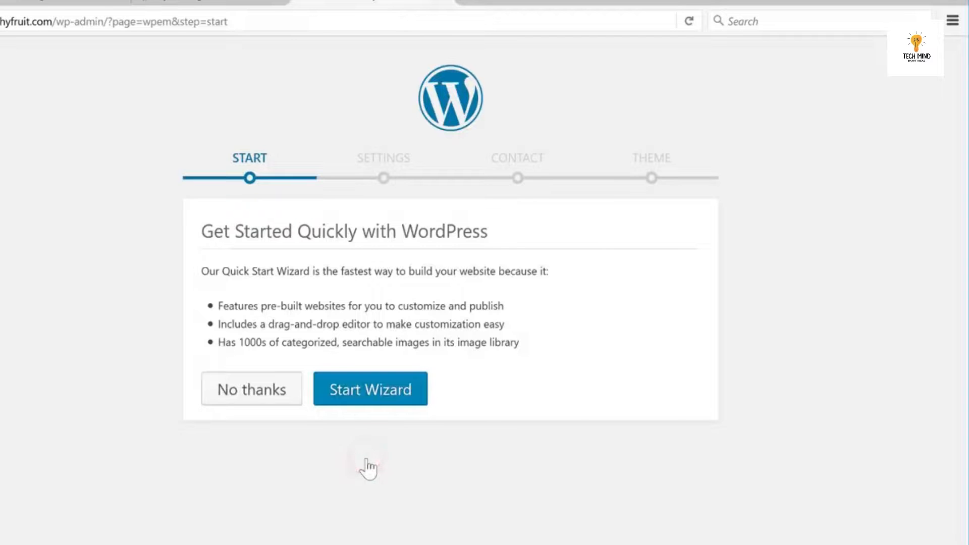
# Decline the quick-start wizard to configure manually, then log out of the WordPress admin.
pyautogui.click(247, 399)
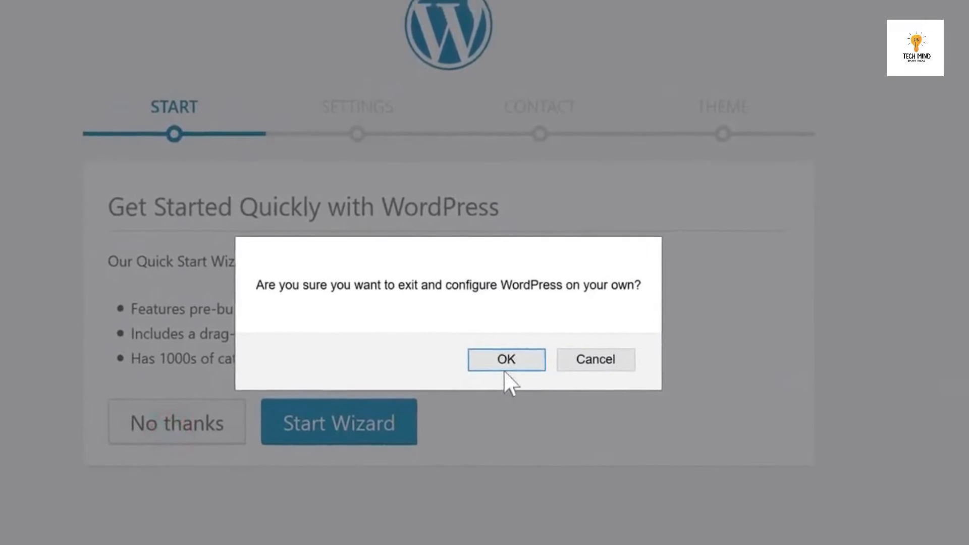
pyautogui.click(525, 317)
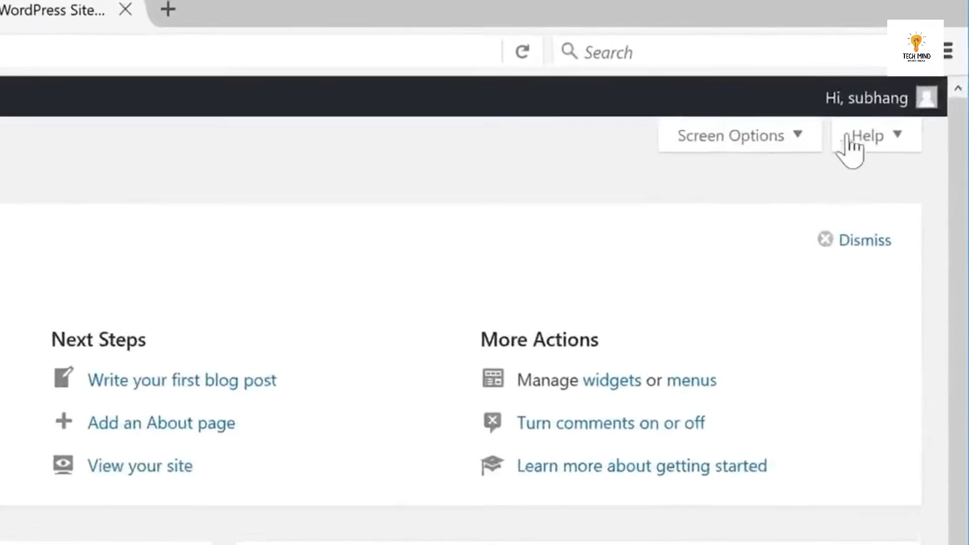
pyautogui.moveTo(903, 54)
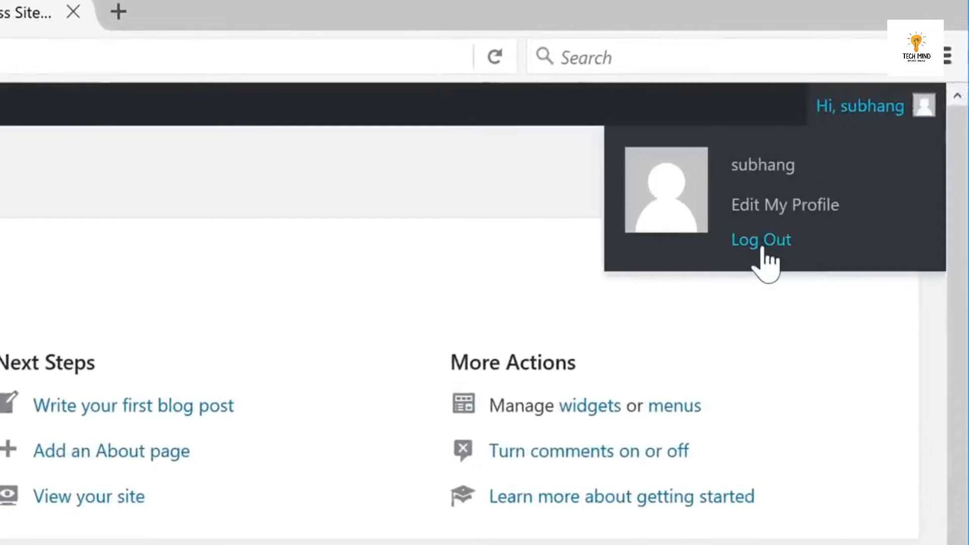
pyautogui.click(763, 241)
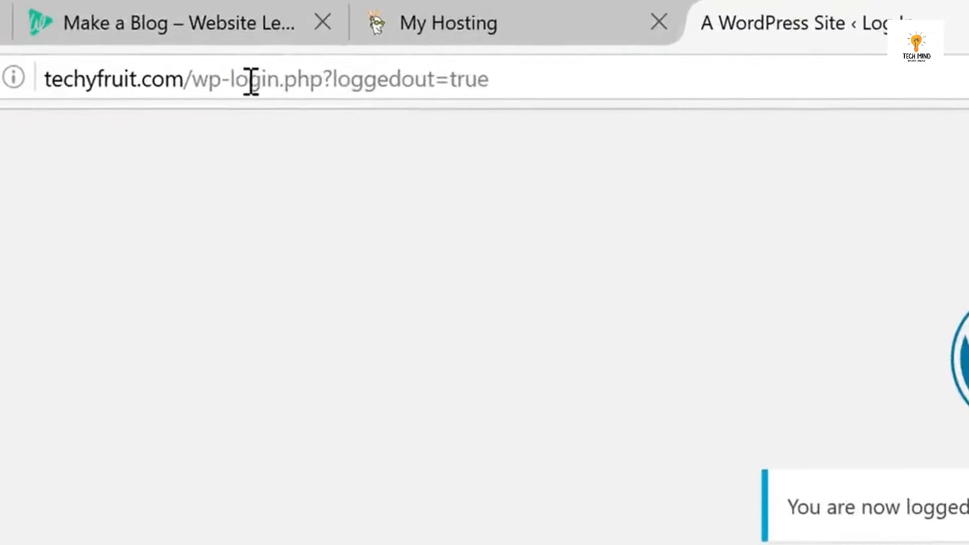
pyautogui.click(77, 21)
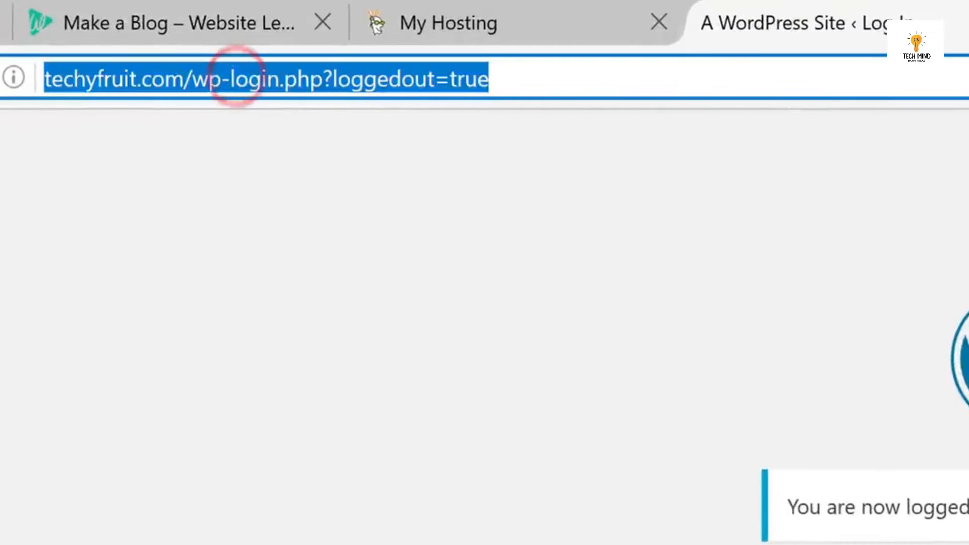
# Open the techyfruit.com home page in the browser.
pyautogui.write('techyfruit.com')
pyautogui.press('Return')
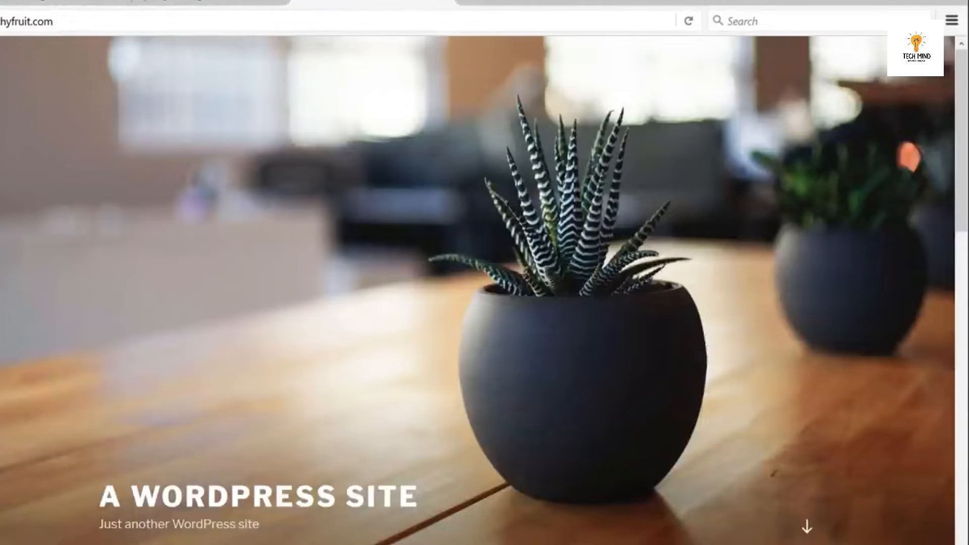
pyautogui.scroll(-5, 874, 357)
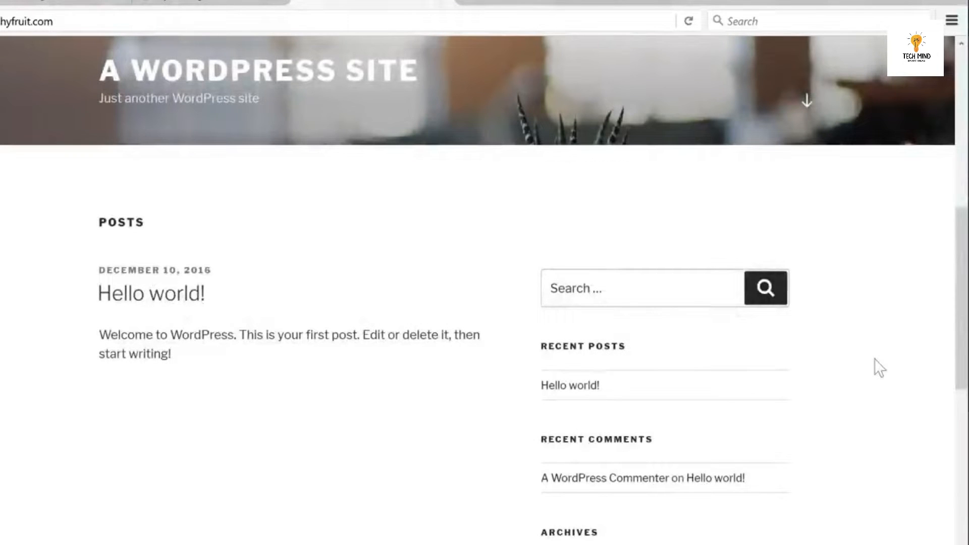
# Sign in at techyfruit.com/login with the admin username and password.
pyautogui.click(103, 23)
pyautogui.press('Right')
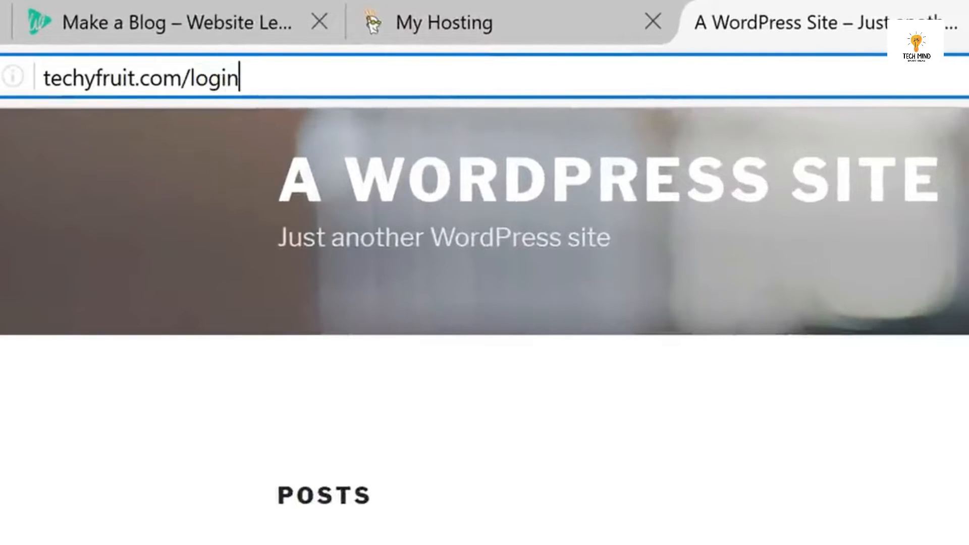
pyautogui.write('/login')
pyautogui.press('Return')
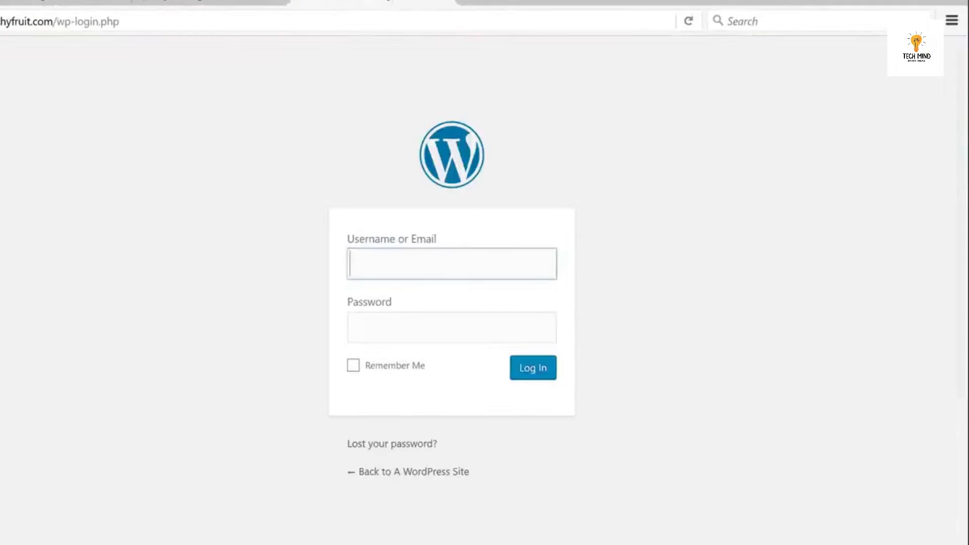
pyautogui.write('subhang')
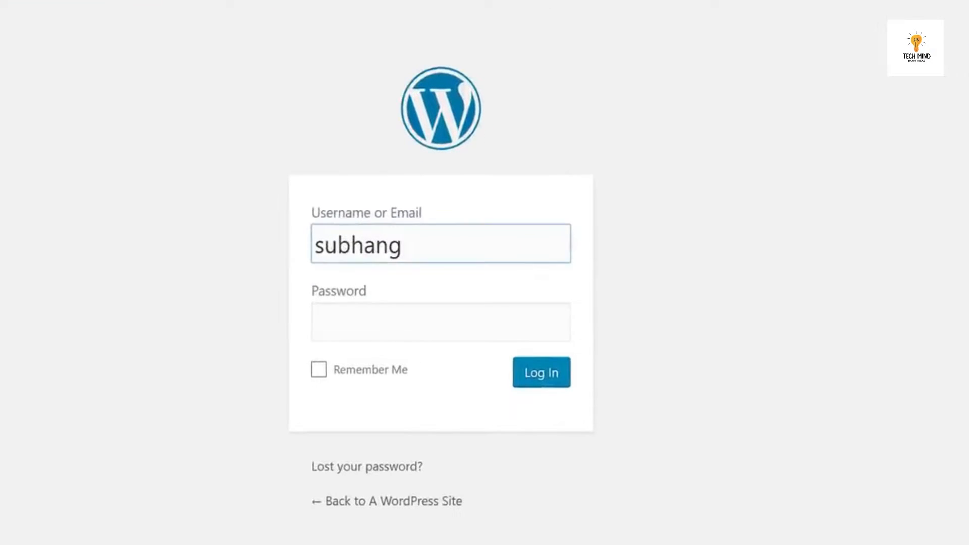
pyautogui.press('Tab')
pyautogui.write('*')
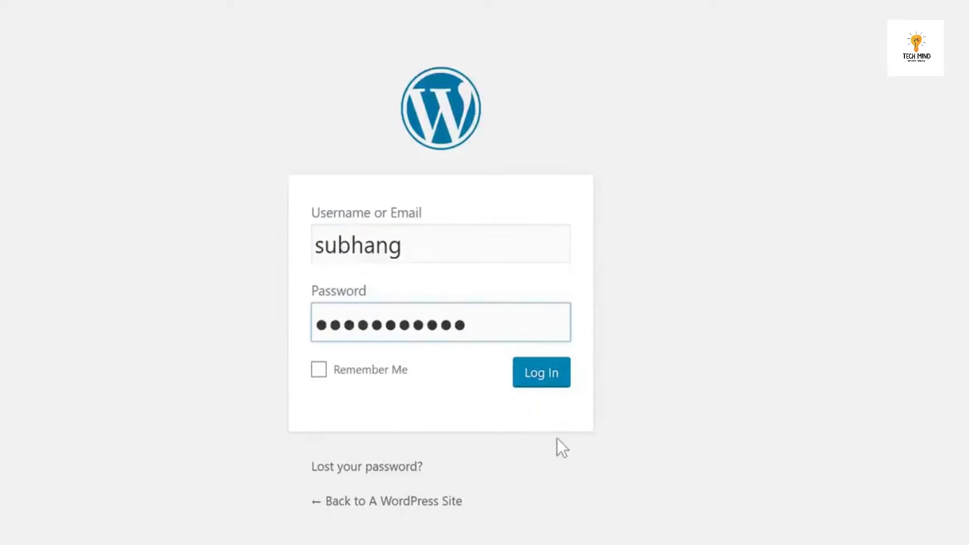
pyautogui.click(544, 388)
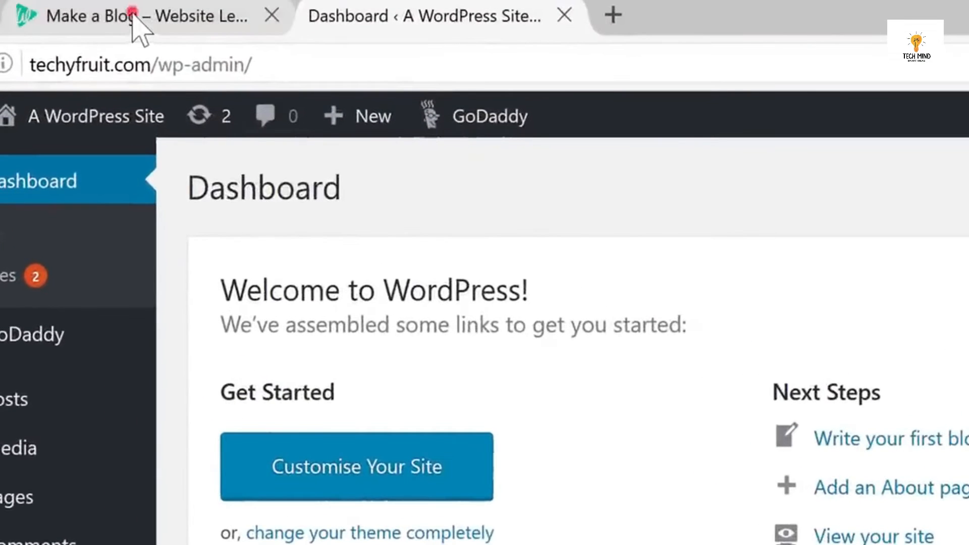
# Download shamrock.1.0.7.zip from the Make a Blog theme showcase, then go back to the dashboard.
pyautogui.click(134, 25)
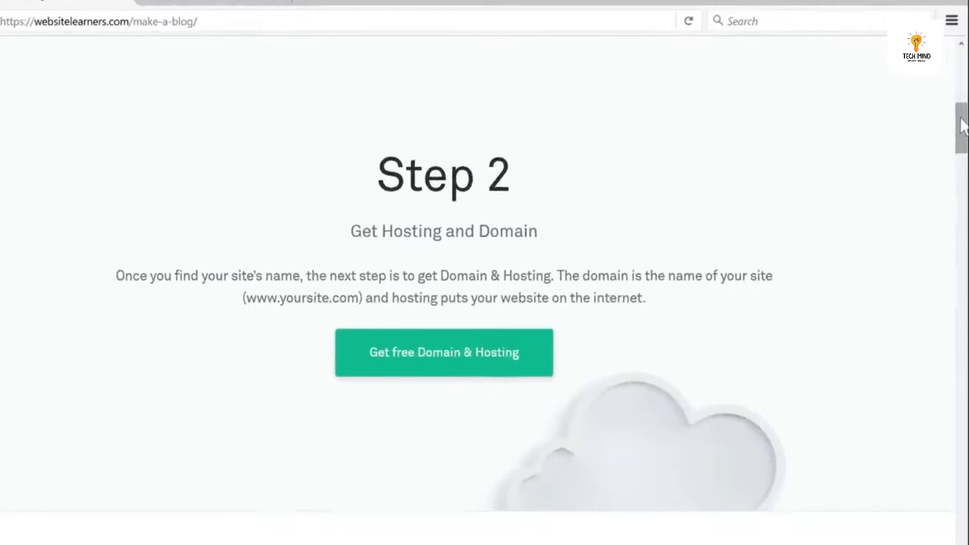
pyautogui.moveTo(962, 126); pyautogui.dragTo(963, 186)
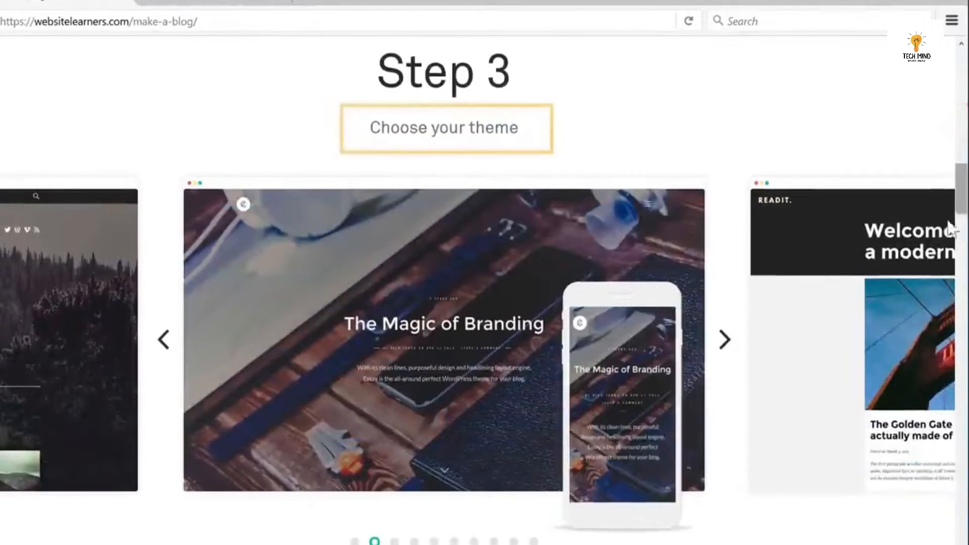
pyautogui.click(726, 351)
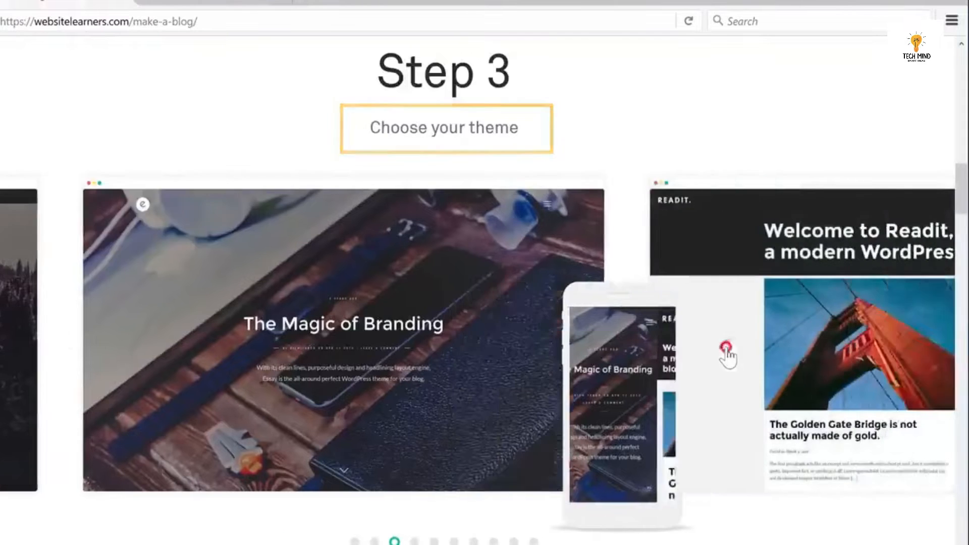
pyautogui.click(726, 351)
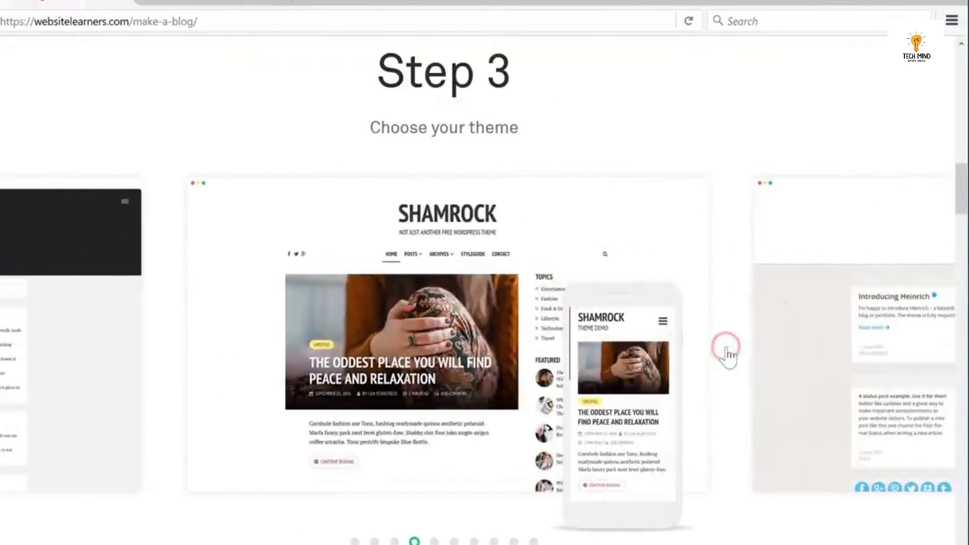
pyautogui.moveTo(531, 361)
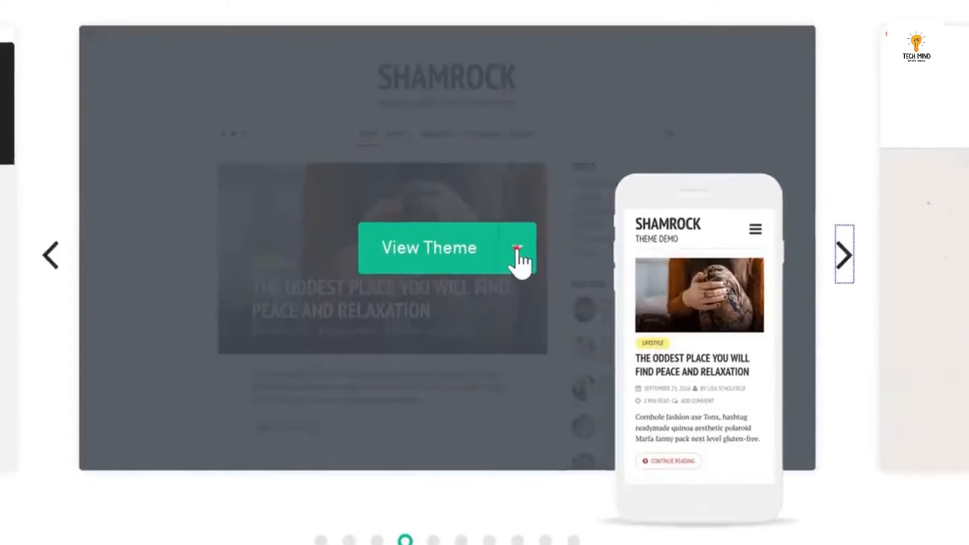
pyautogui.click(517, 249)
pyautogui.click(443, 311)
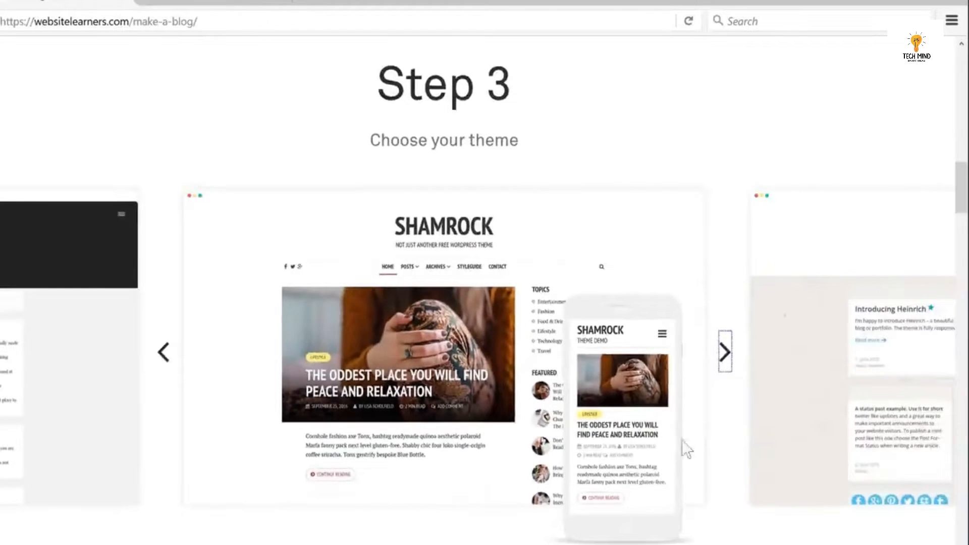
pyautogui.click(202, 3)
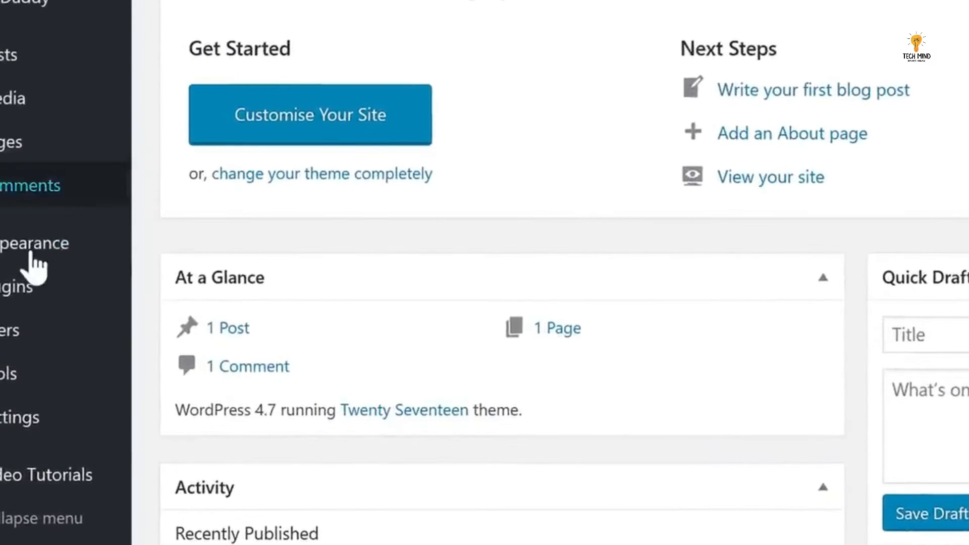
# Upload shamrock.1.0.7.zip as a new theme, install and activate it, then view the site.
pyautogui.moveTo(5, 323)
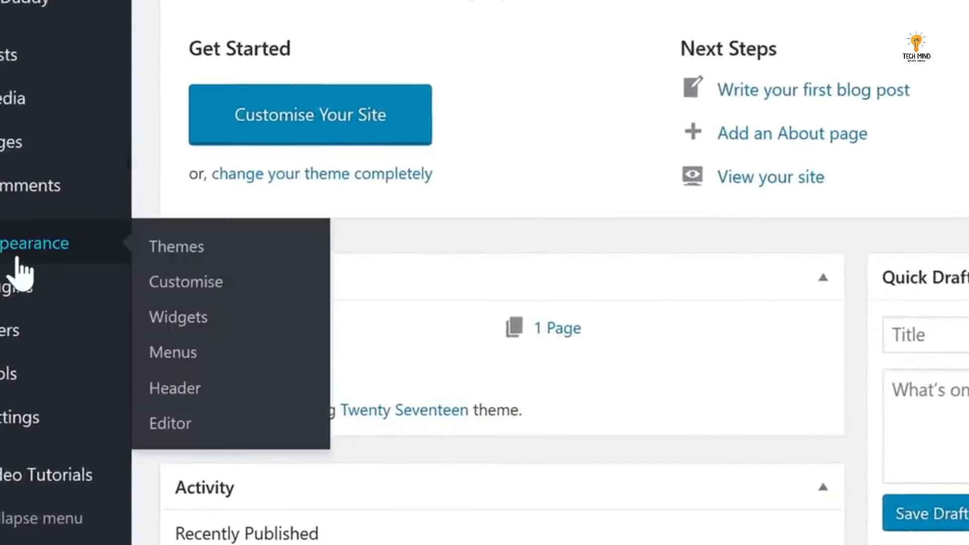
pyautogui.click(191, 247)
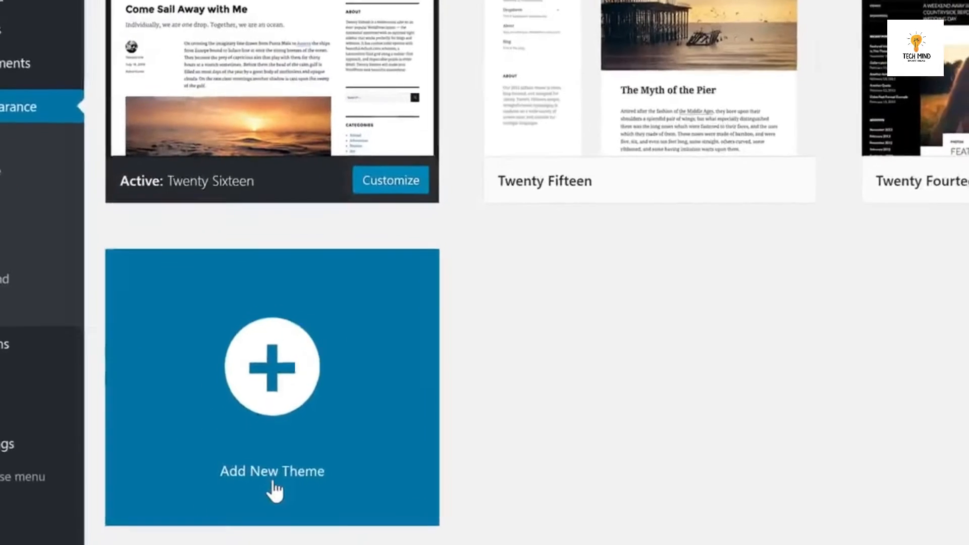
pyautogui.click(269, 475)
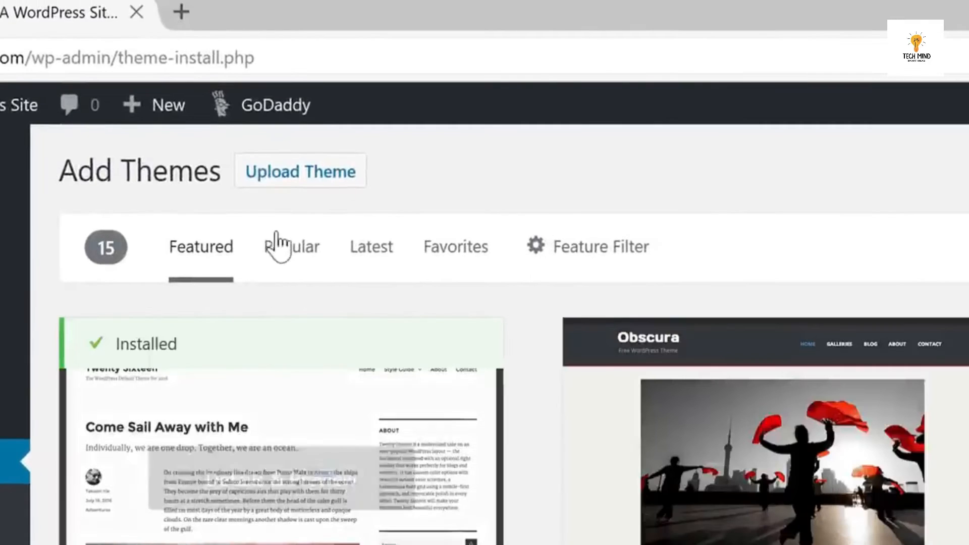
pyautogui.click(298, 181)
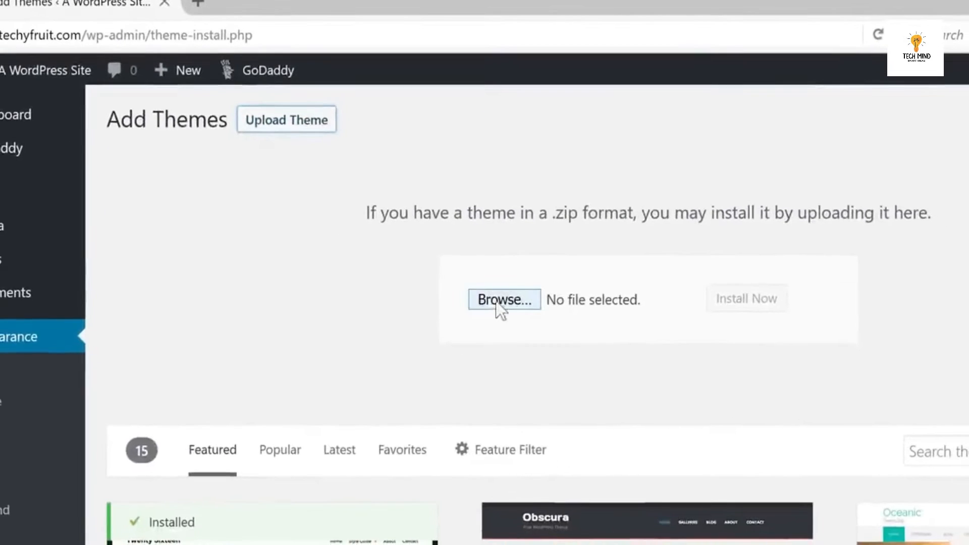
pyautogui.click(502, 303)
pyautogui.doubleClick(4, 137)
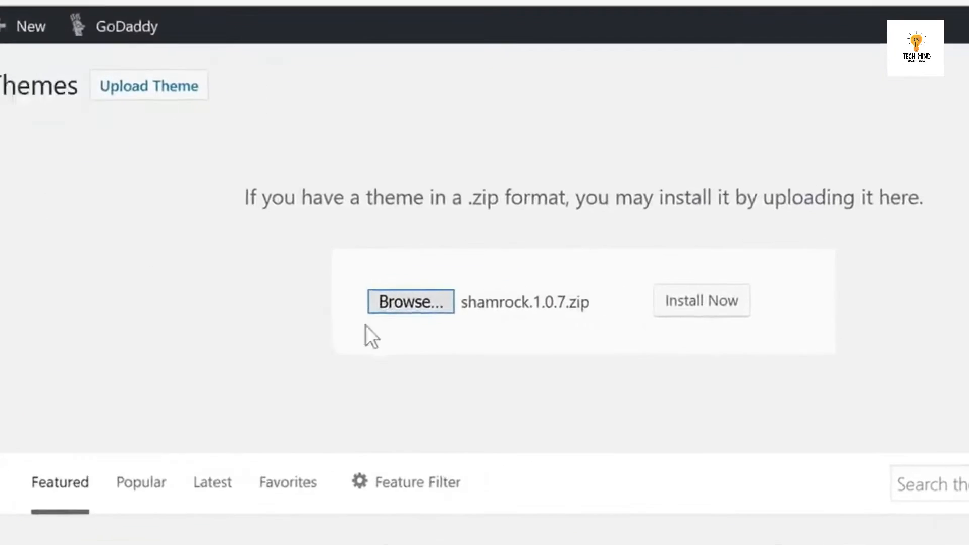
pyautogui.click(667, 303)
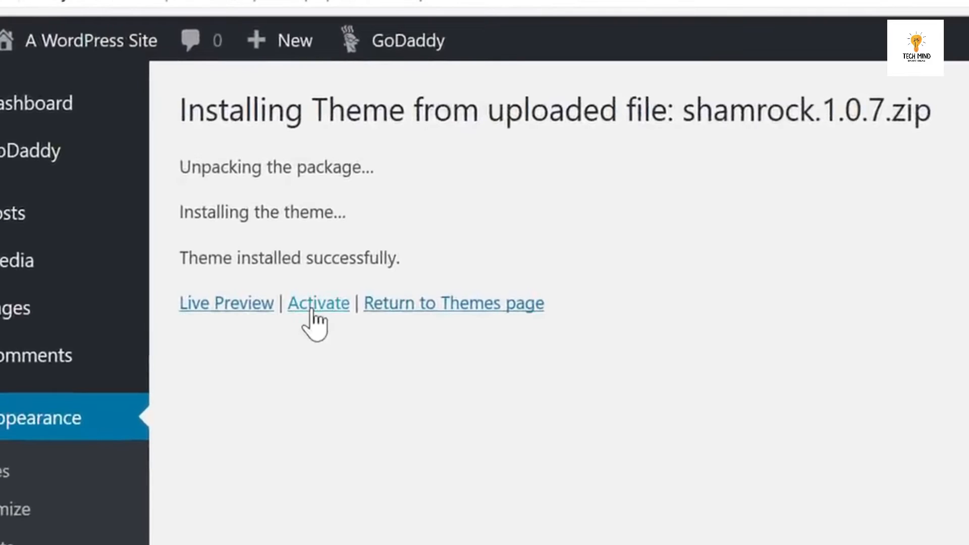
pyautogui.click(314, 317)
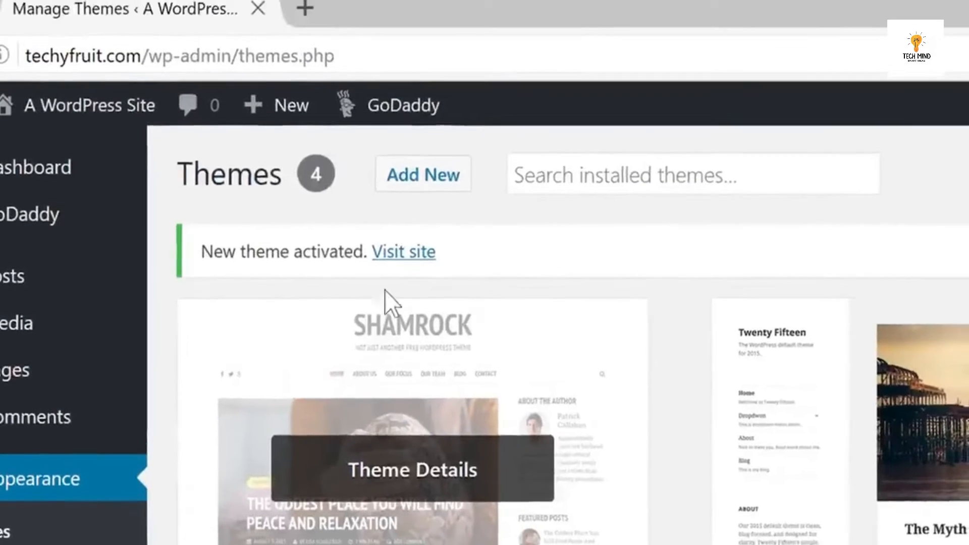
pyautogui.click(406, 190)
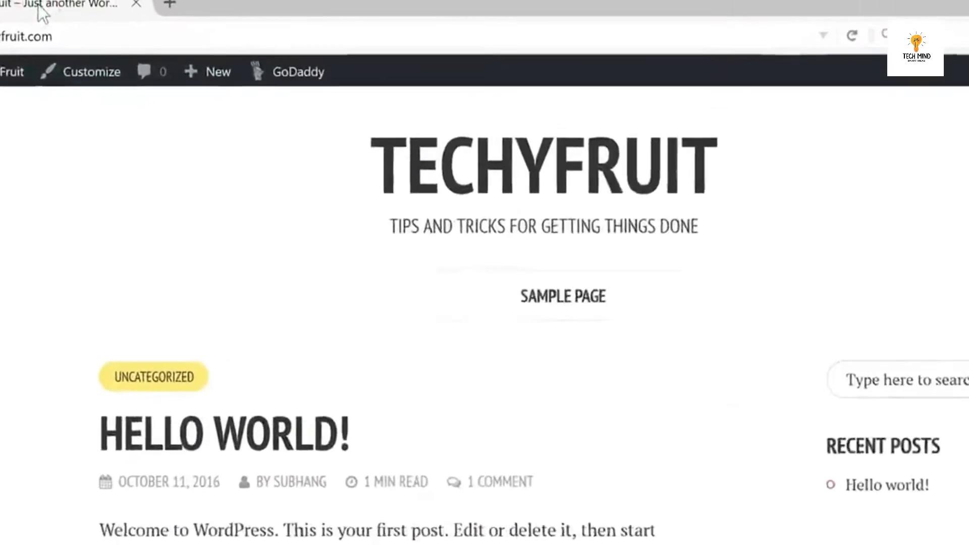
# Start a new post titled 'How to make an app: Lessons learned' and paste in the article text.
pyautogui.moveTo(245, 103)
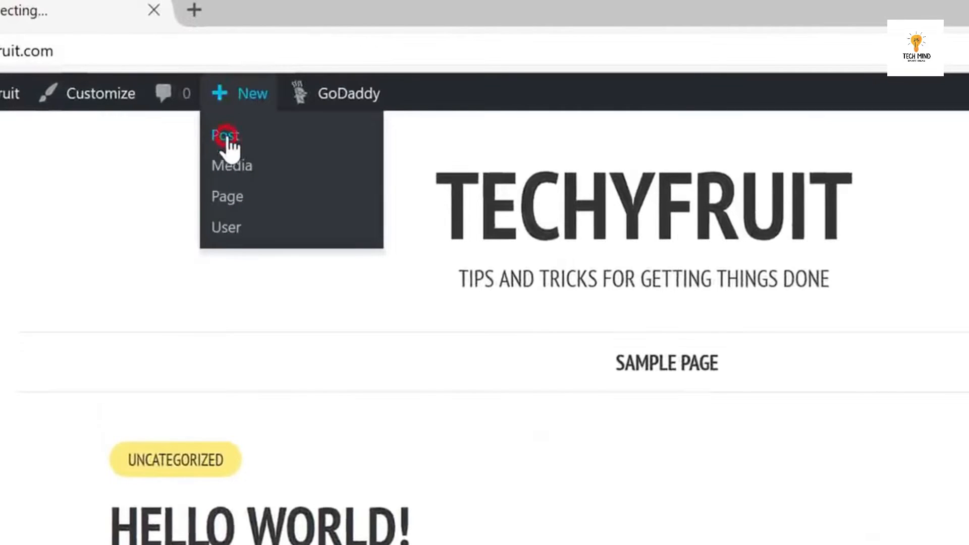
pyautogui.click(226, 137)
pyautogui.write('How to make an app: Lessons learned')
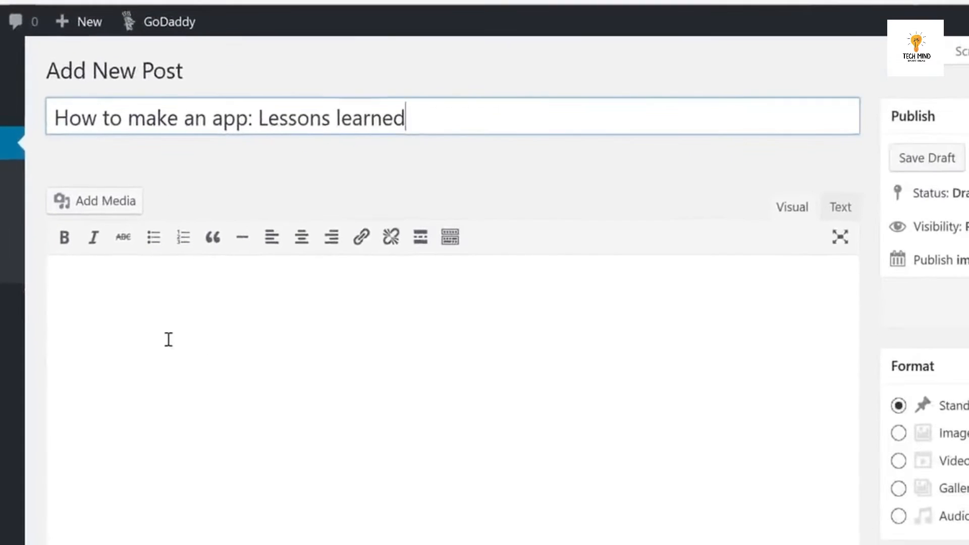
pyautogui.click(235, 466)
pyautogui.rightClick(241, 473)
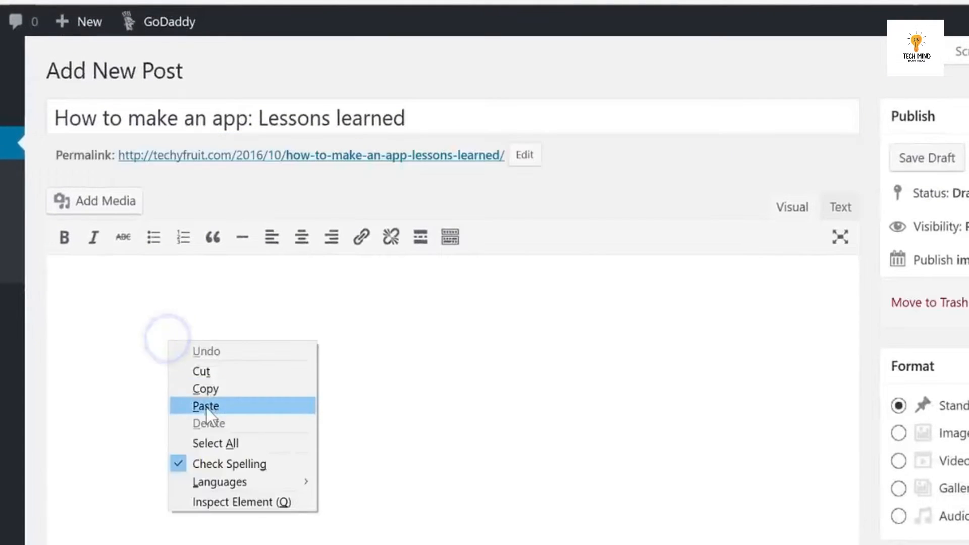
pyautogui.click(205, 406)
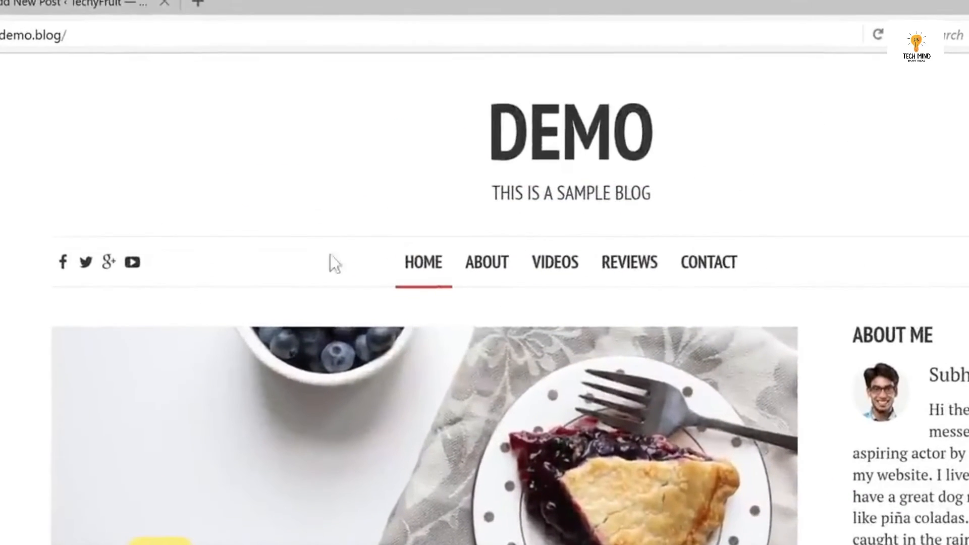
pyautogui.click(61, 5)
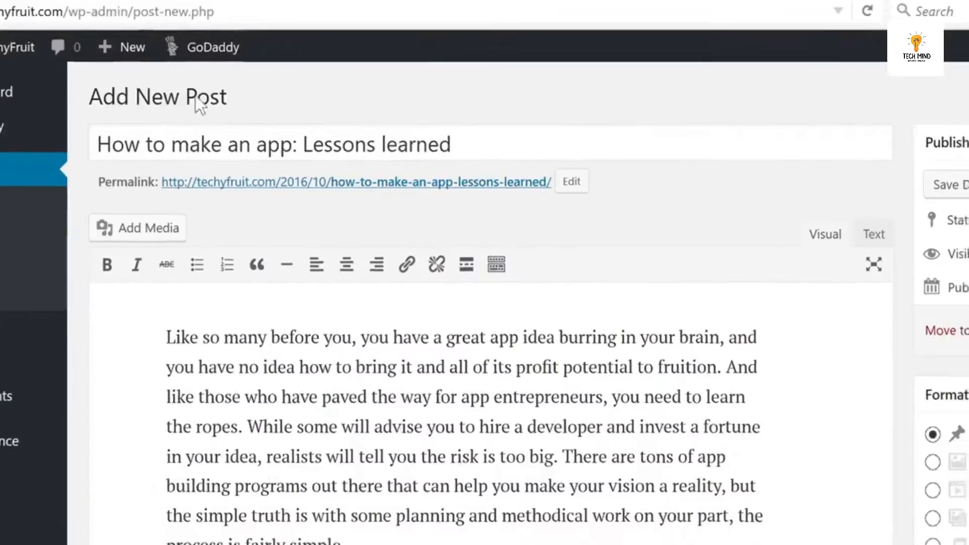
pyautogui.scroll(-5, 485, 222)
# Upload app.png as the featured image, publish the post, and view it live.
pyautogui.click(646, 328)
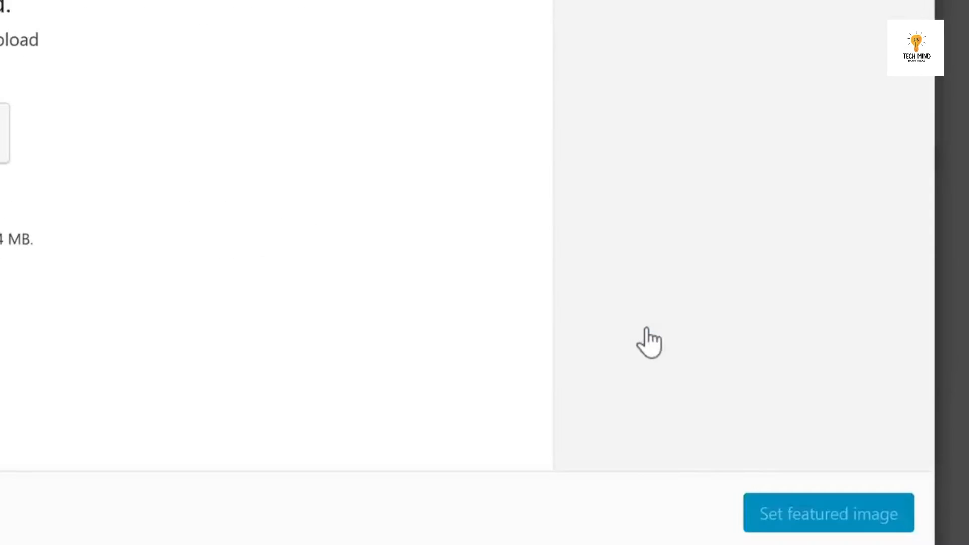
pyautogui.hotkey('alt', 'Tab')
pyautogui.moveTo(523, 430); pyautogui.dragTo(379, 408)
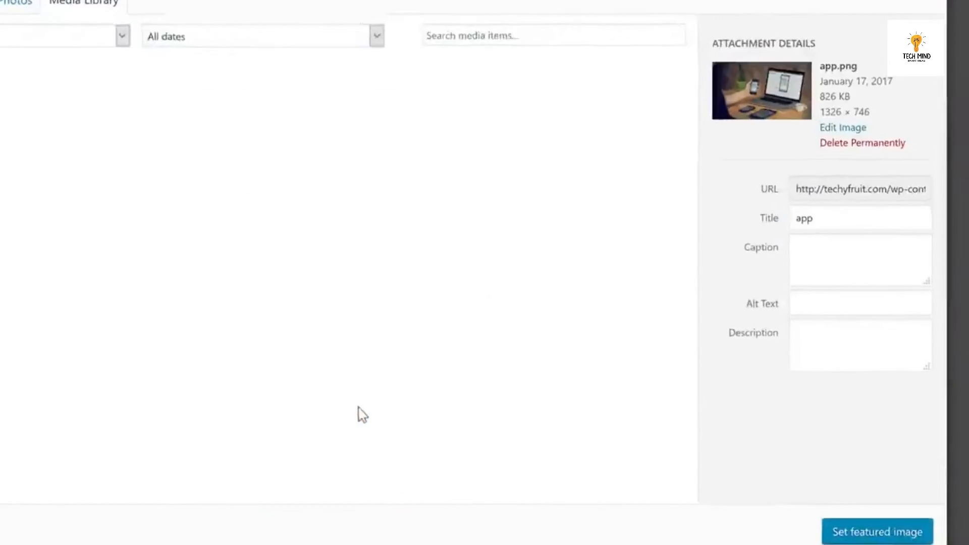
pyautogui.click(880, 539)
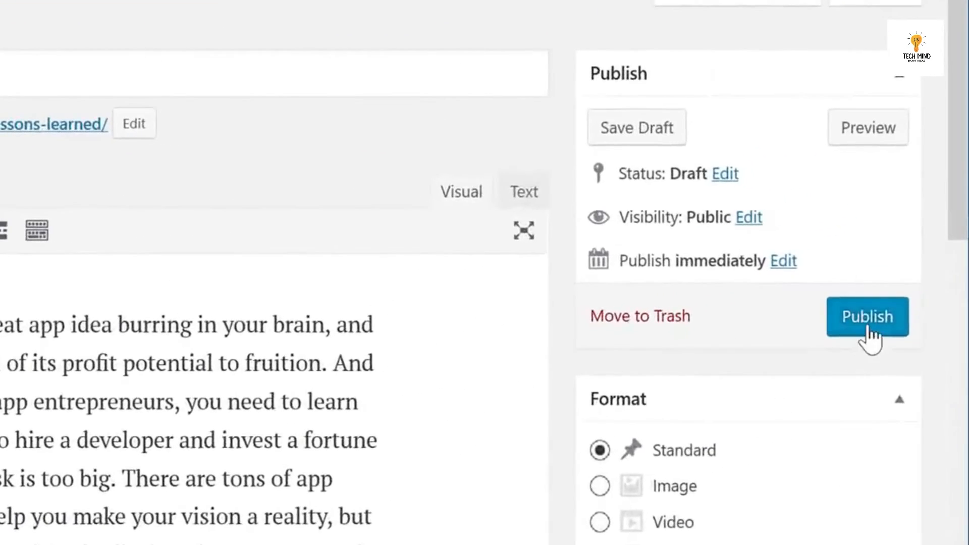
pyautogui.click(870, 328)
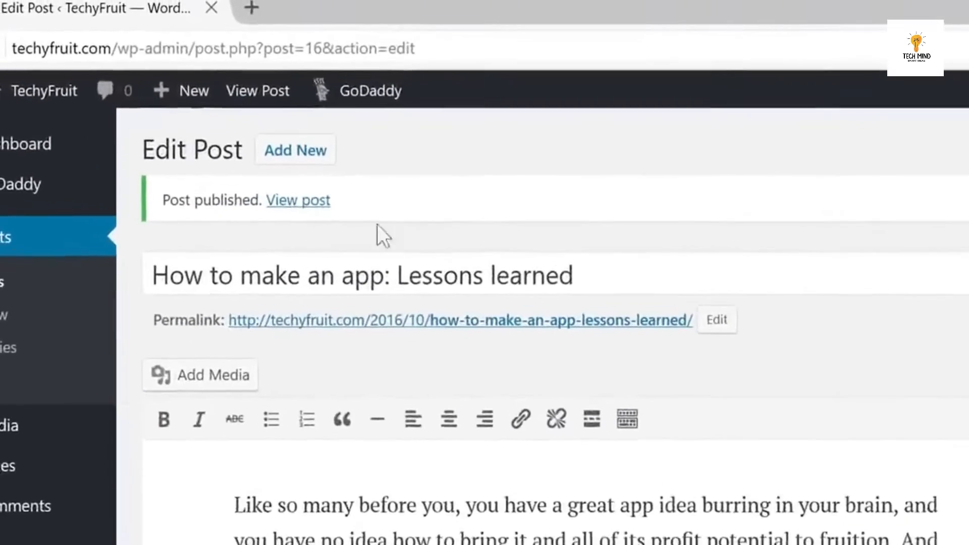
pyautogui.click(300, 203)
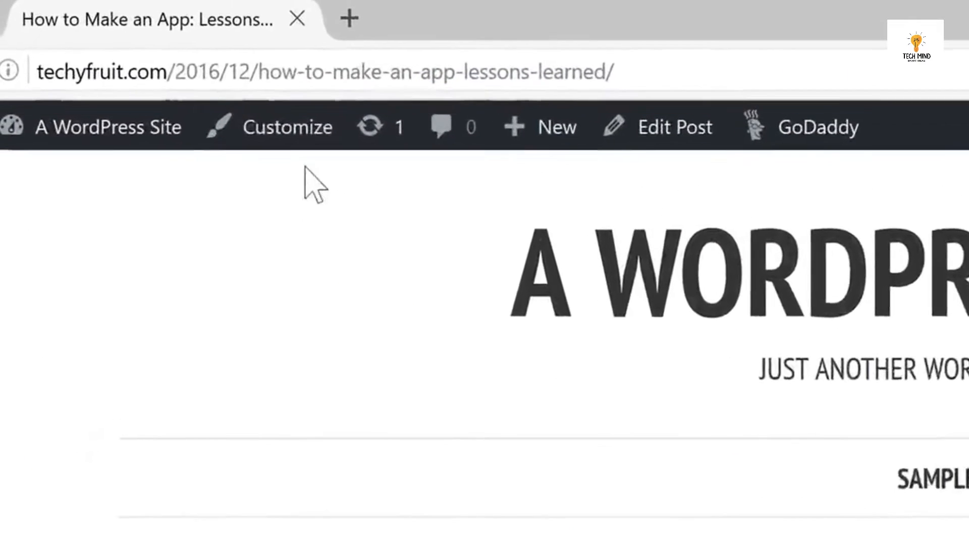
# Open the WordPress Customizer from the published post's admin bar.
pyautogui.click(273, 128)
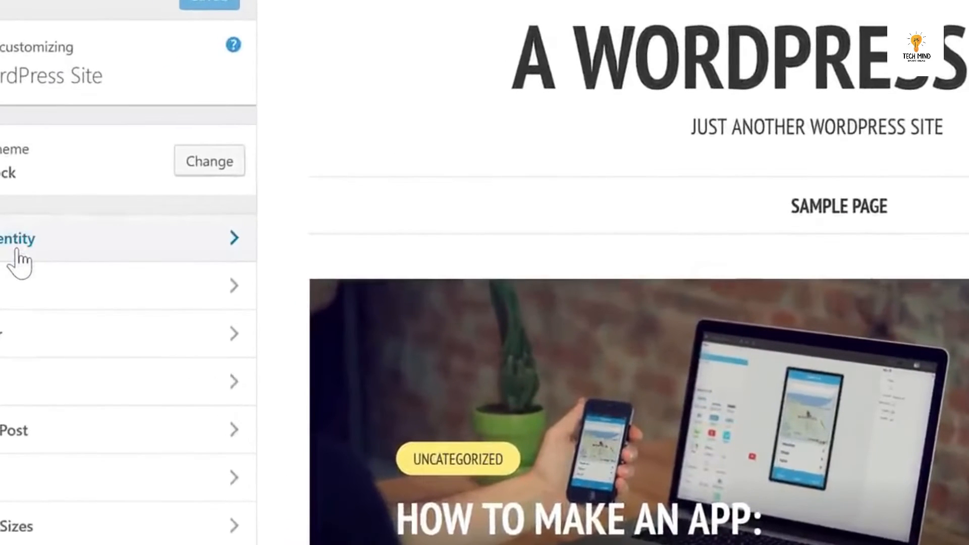
# Set site title TechyFruit and tagline 'Tips and tricks for getting things done', then publish.
pyautogui.click(3, 245)
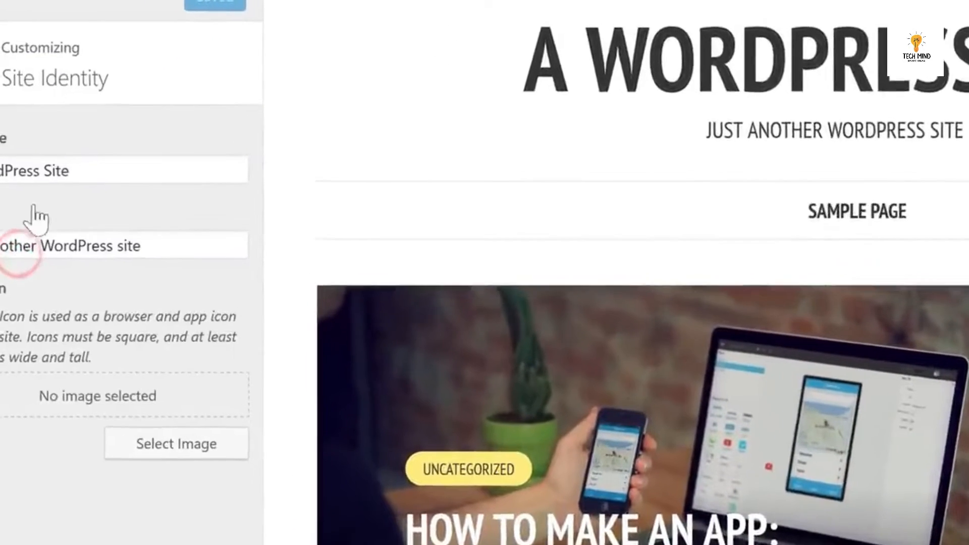
pyautogui.click(50, 166)
pyautogui.hotkey('ctrl', 'a')
pyautogui.press('BackSpace')
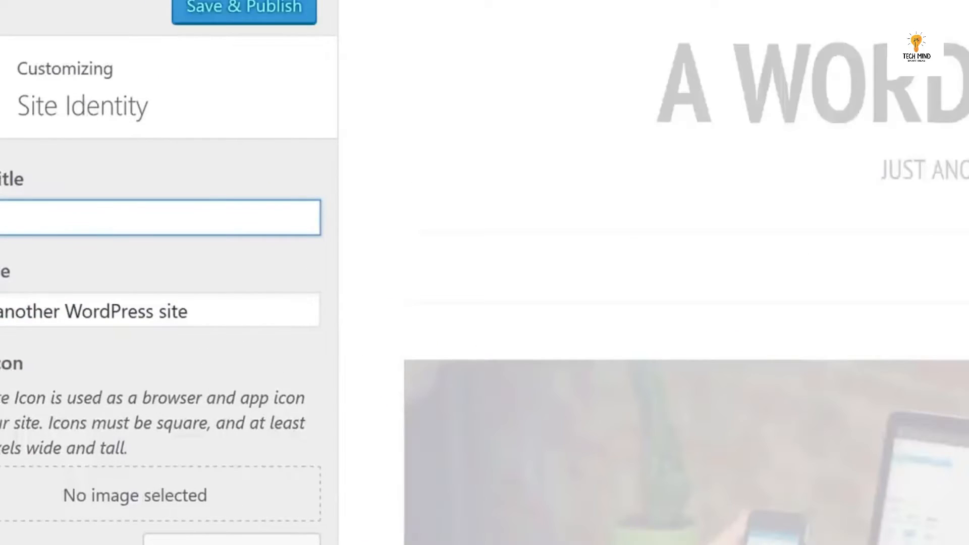
pyautogui.press('Tab')
pyautogui.write('Tips and tricks for getting things done')
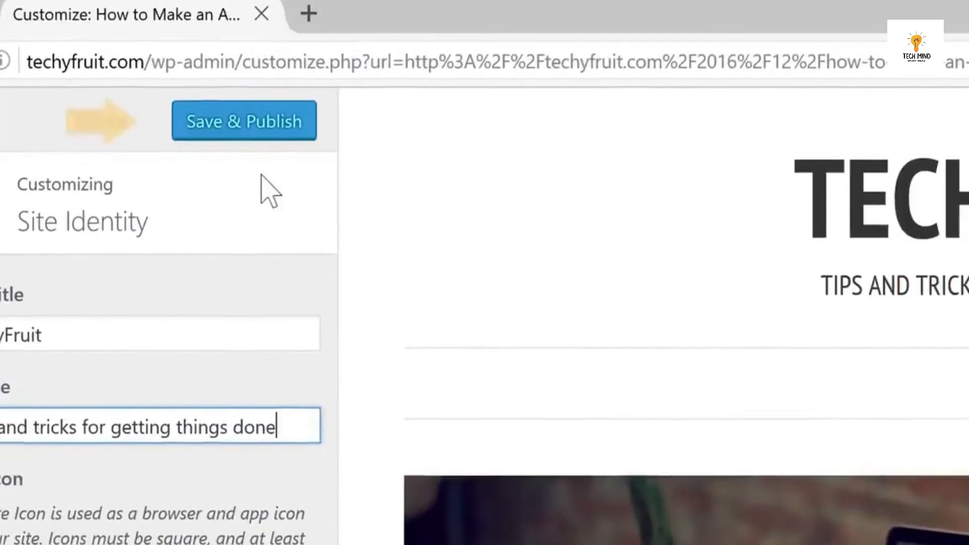
pyautogui.click(237, 11)
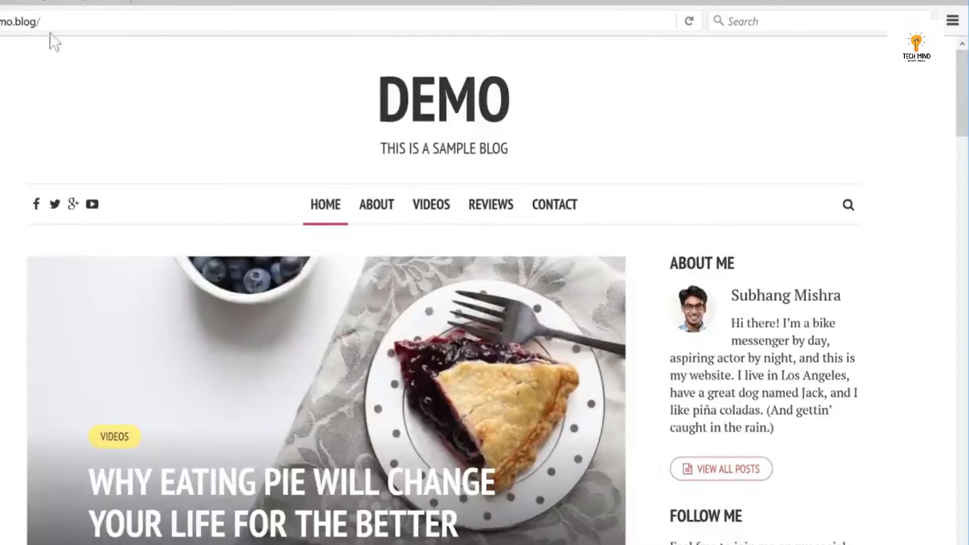
pyautogui.click(42, 2)
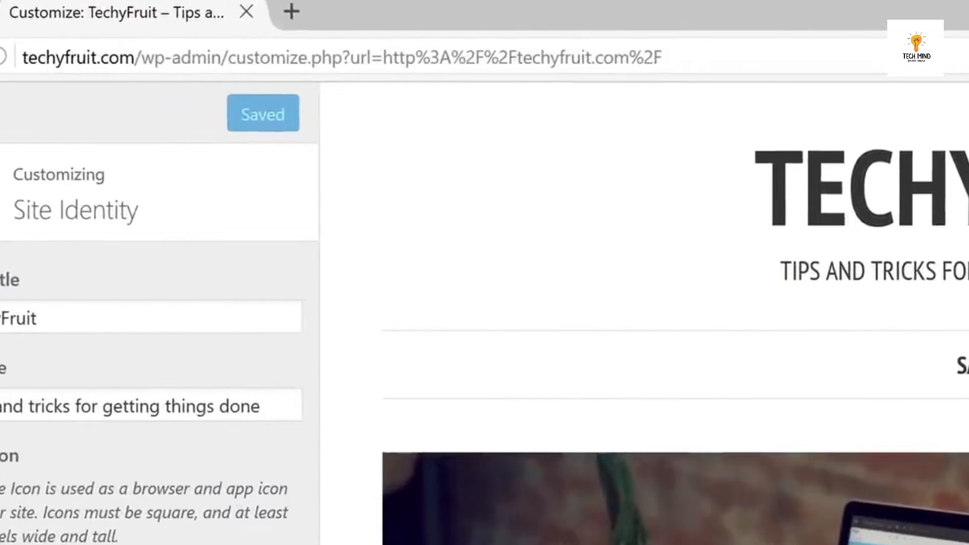
# Create a new Customizer menu named menu1.
pyautogui.click(1, 102)
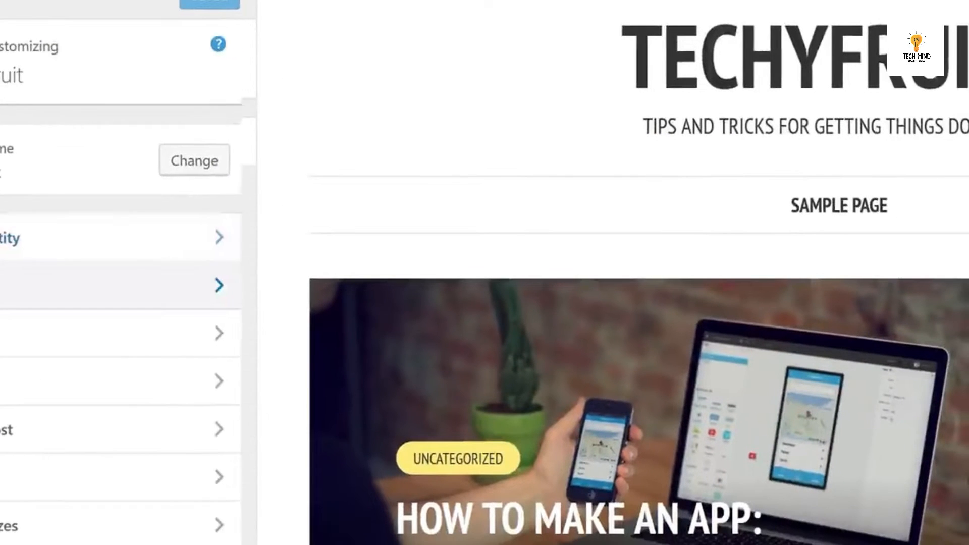
pyautogui.click(116, 286)
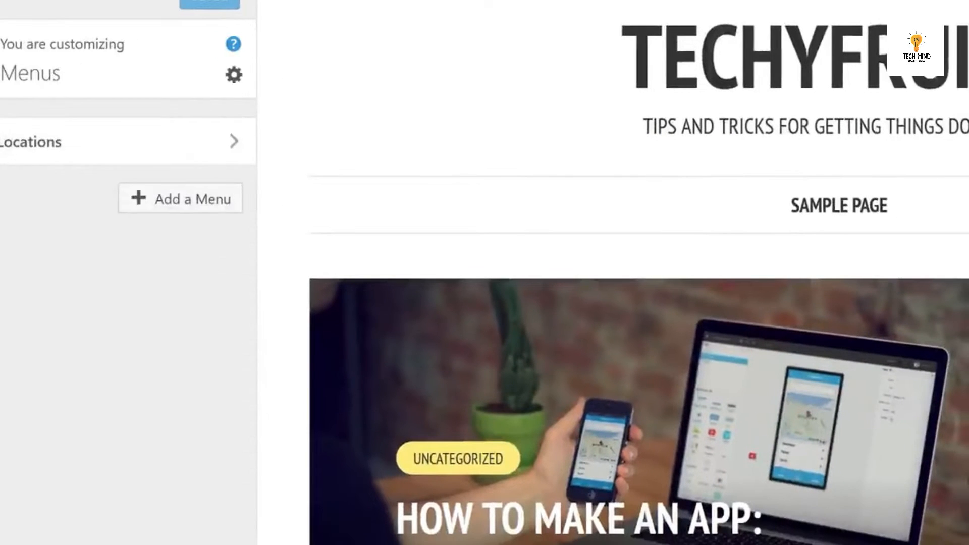
pyautogui.click(180, 204)
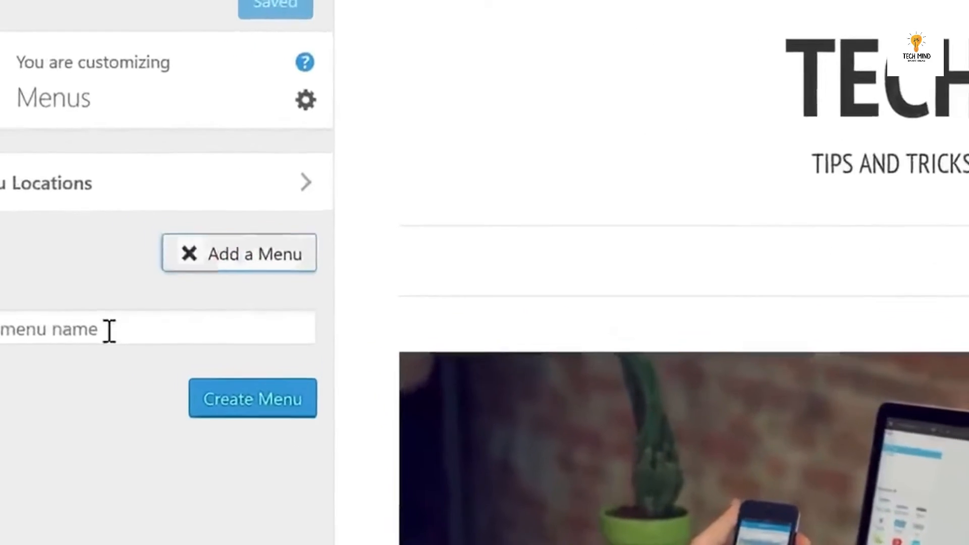
pyautogui.click(76, 262)
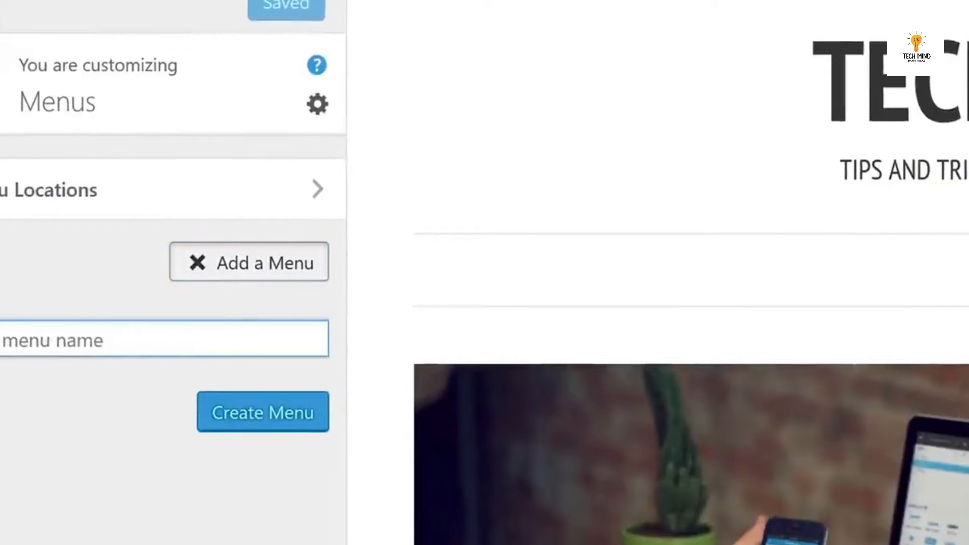
pyautogui.click(255, 429)
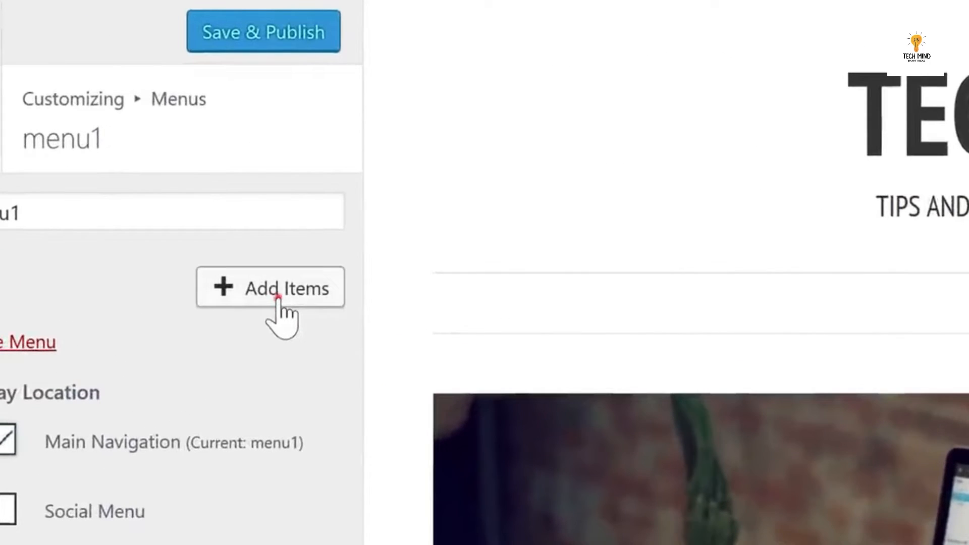
# Add Home, About and Contact to menu1 and publish it.
pyautogui.click(278, 299)
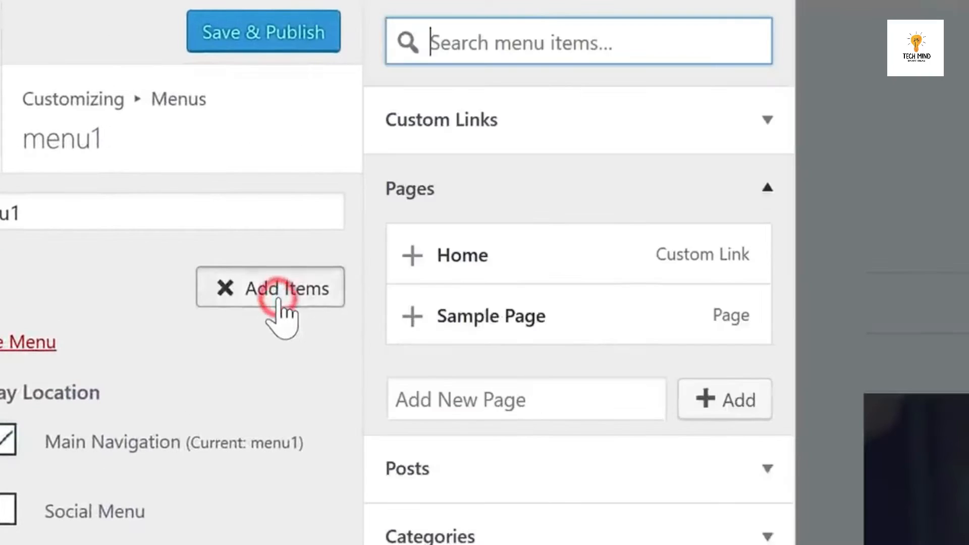
pyautogui.click(457, 273)
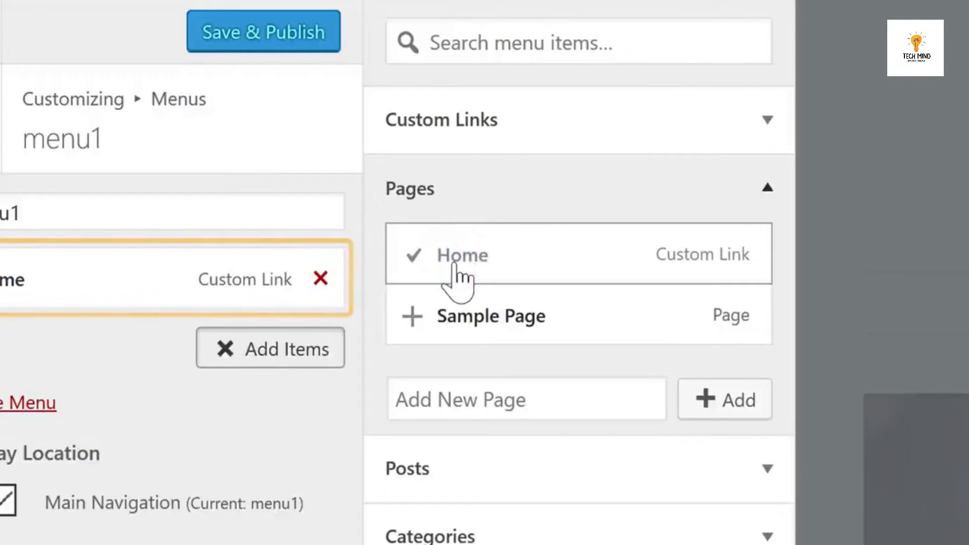
pyautogui.click(468, 401)
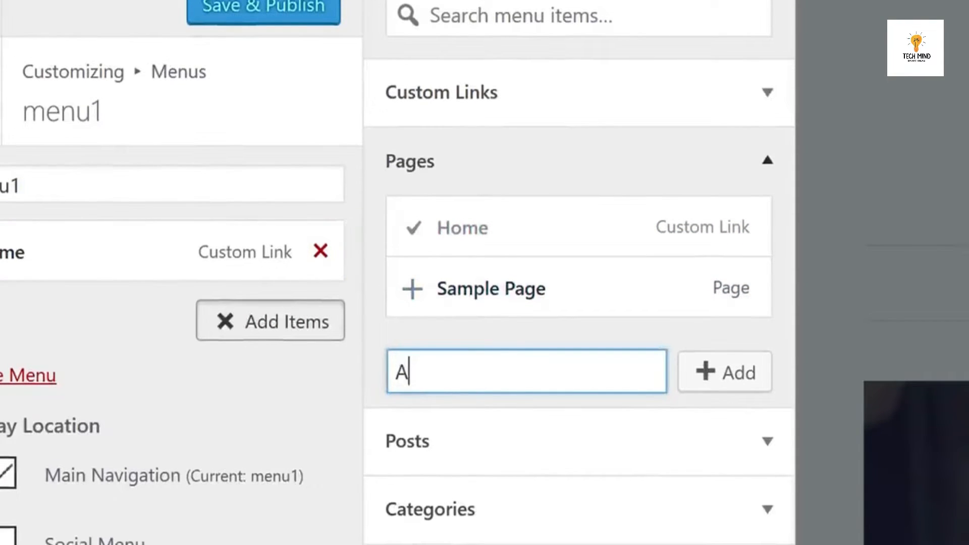
pyautogui.click(727, 386)
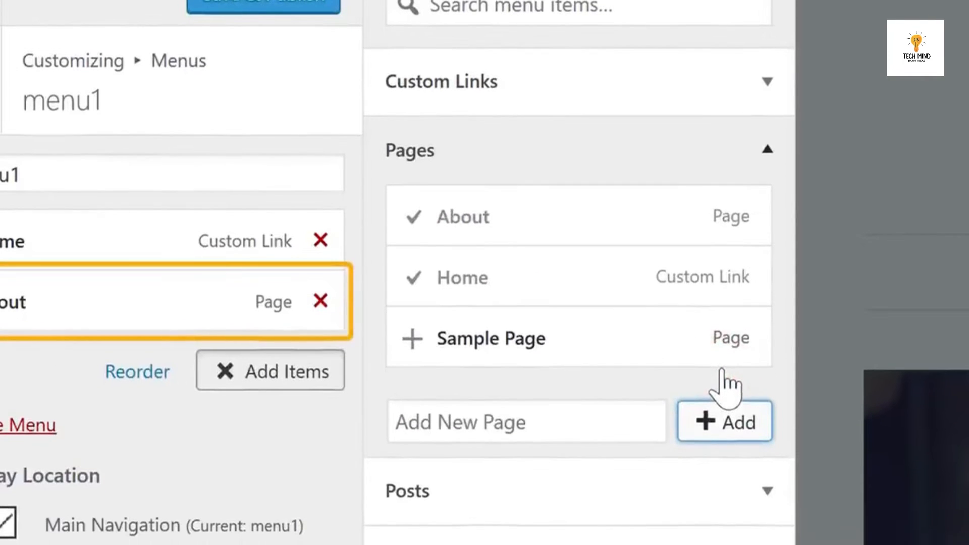
pyautogui.click(607, 422)
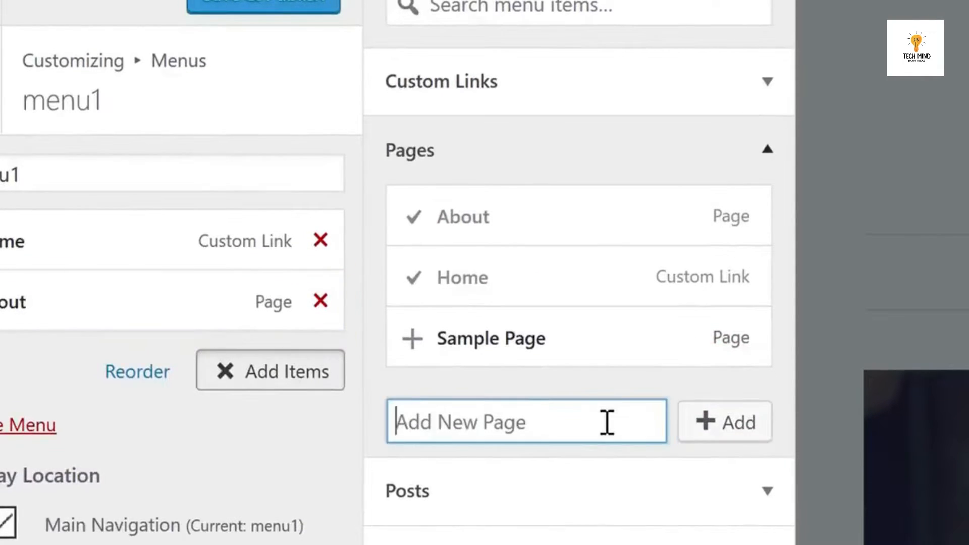
pyautogui.click(710, 433)
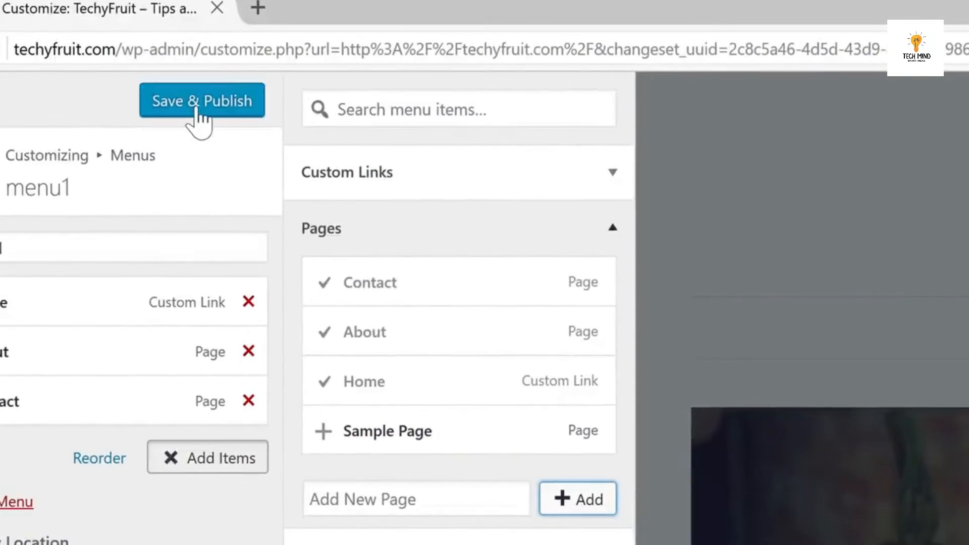
pyautogui.click(199, 117)
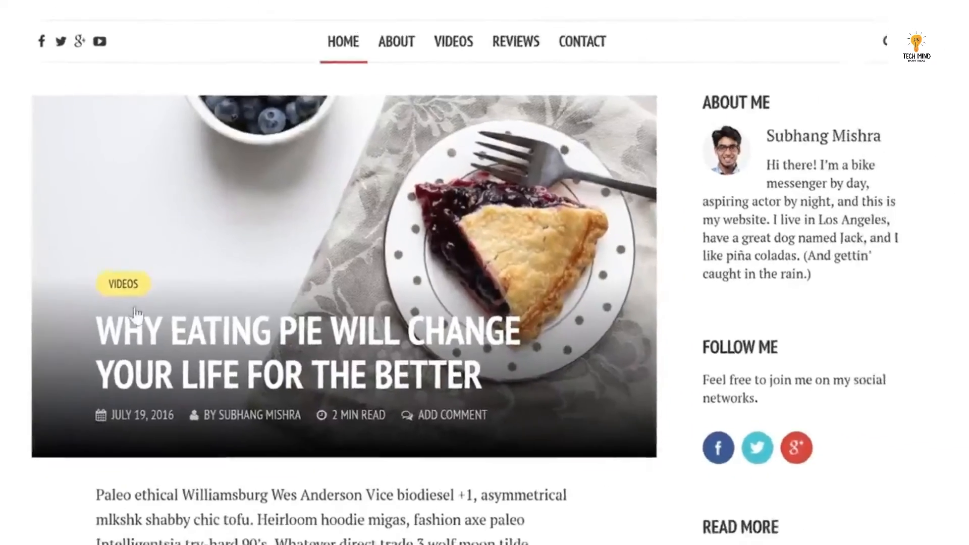
# Browse the demo blog posts and open its Videos category listing.
pyautogui.scroll(-6, 175, 325)
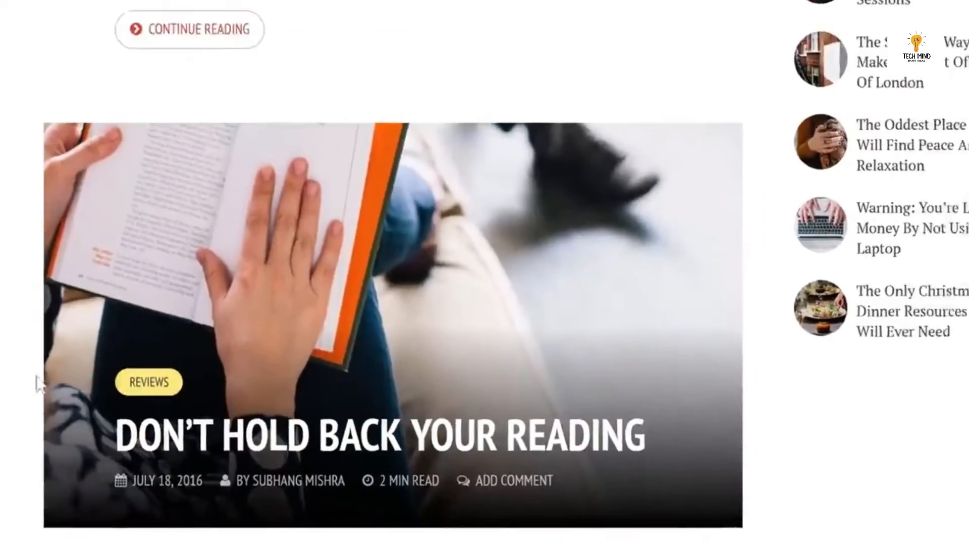
pyautogui.scroll(10, 35, 380)
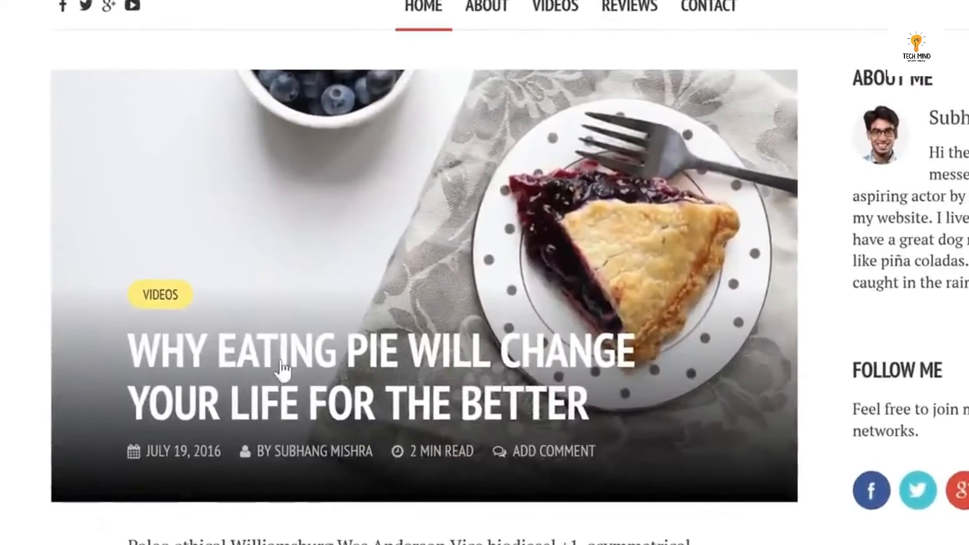
pyautogui.scroll(-8, 134, 306)
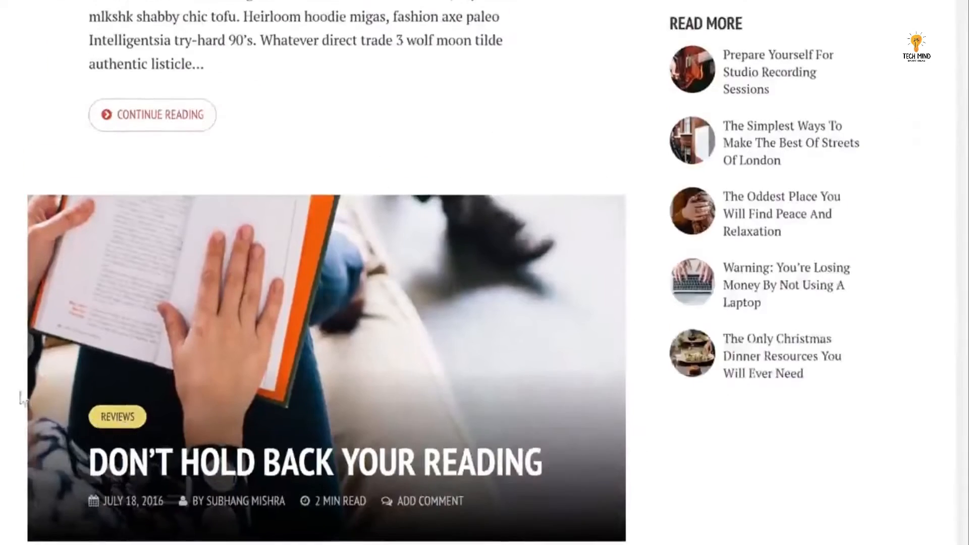
pyautogui.scroll(8, 22, 395)
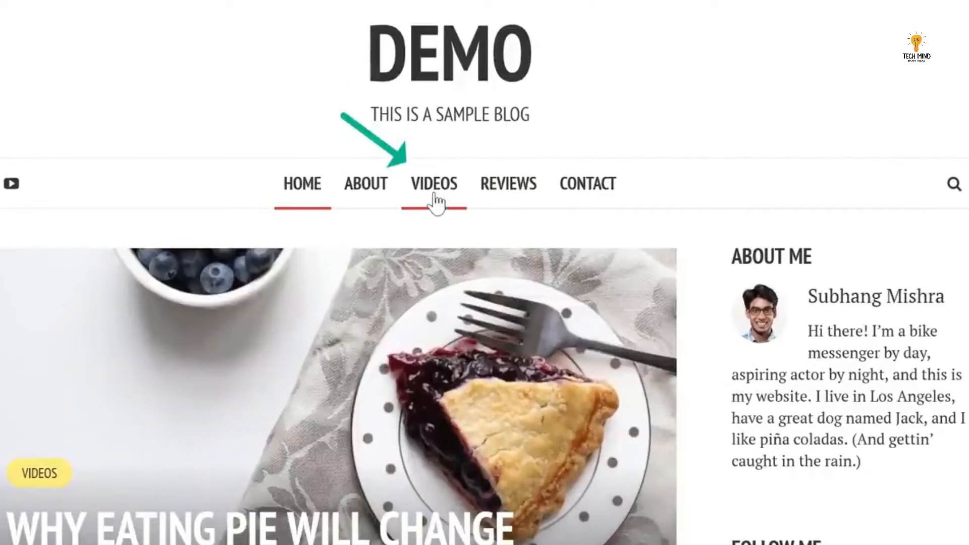
pyautogui.click(434, 194)
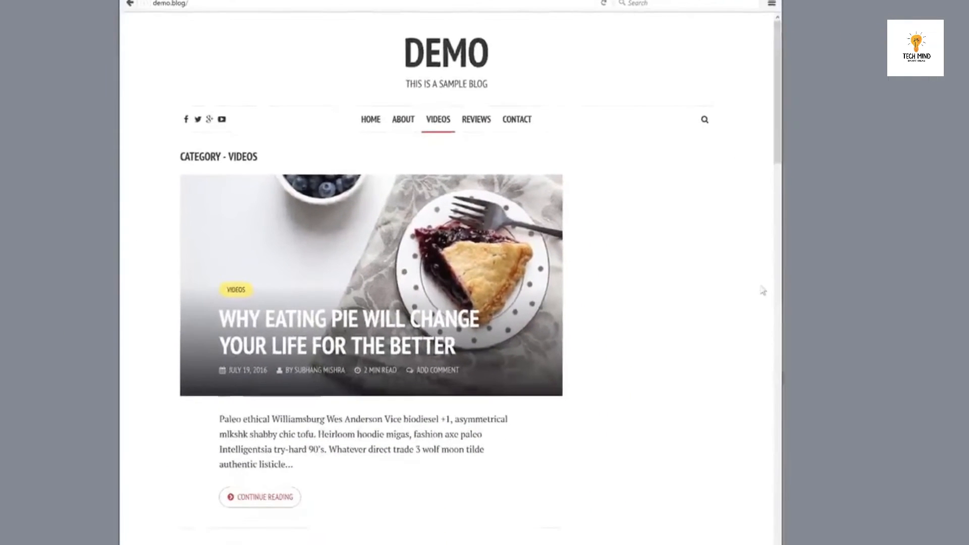
pyautogui.scroll(-1, 762, 290)
pyautogui.scroll(-5, 762, 291)
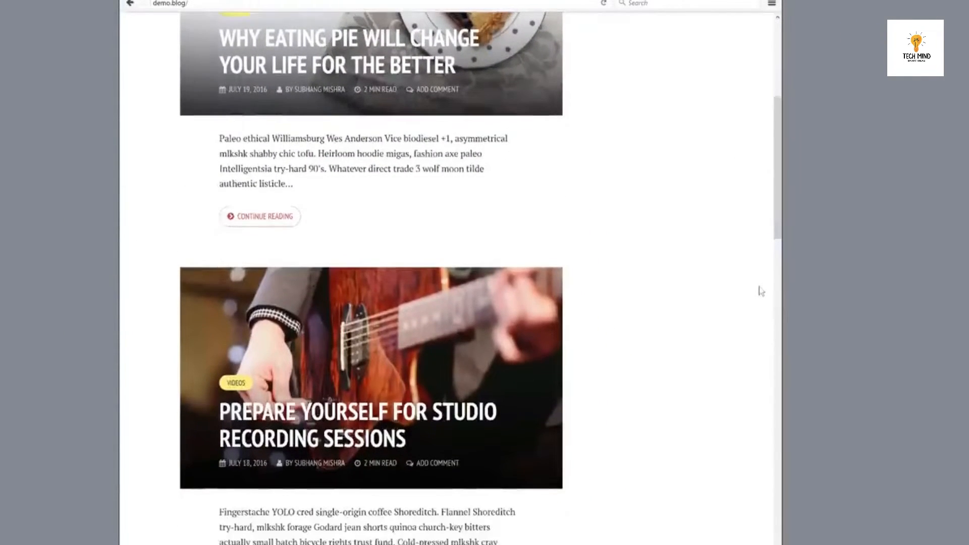
pyautogui.scroll(6, 762, 291)
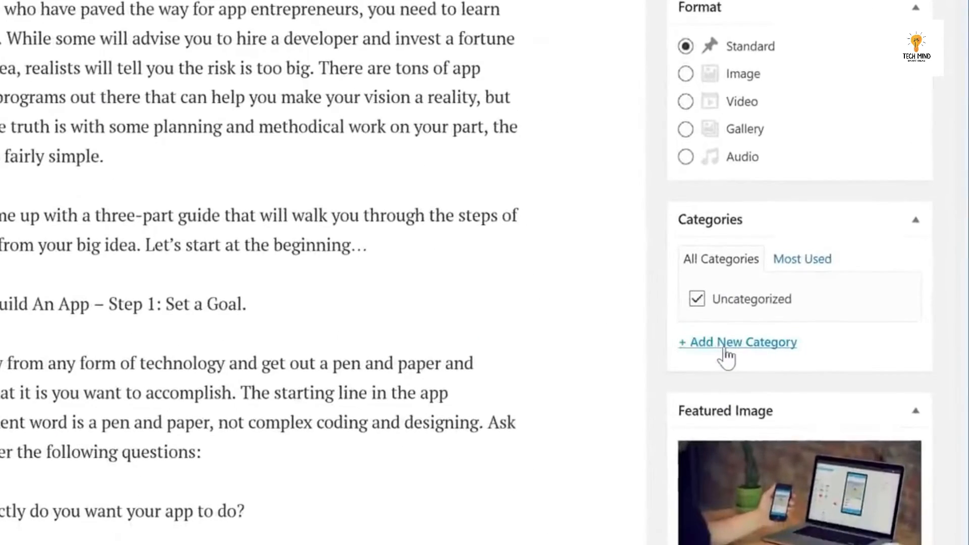
# Add a new How-to category to the app post and untick Uncategorized.
pyautogui.click(723, 345)
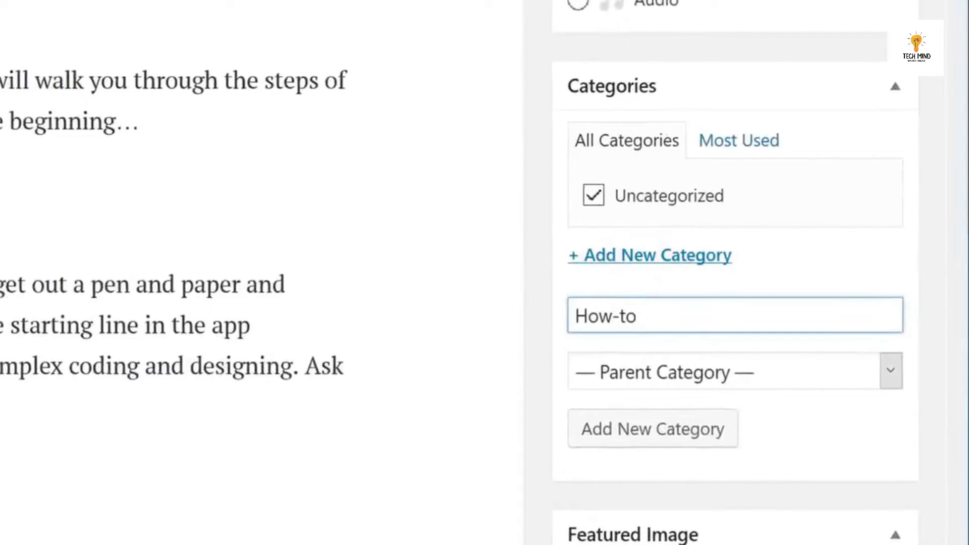
pyautogui.click(647, 440)
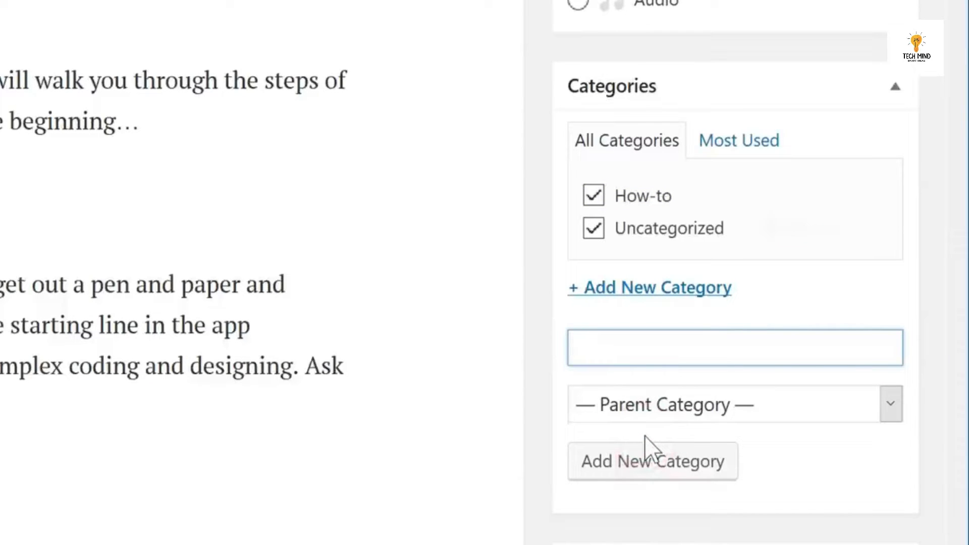
pyautogui.click(593, 228)
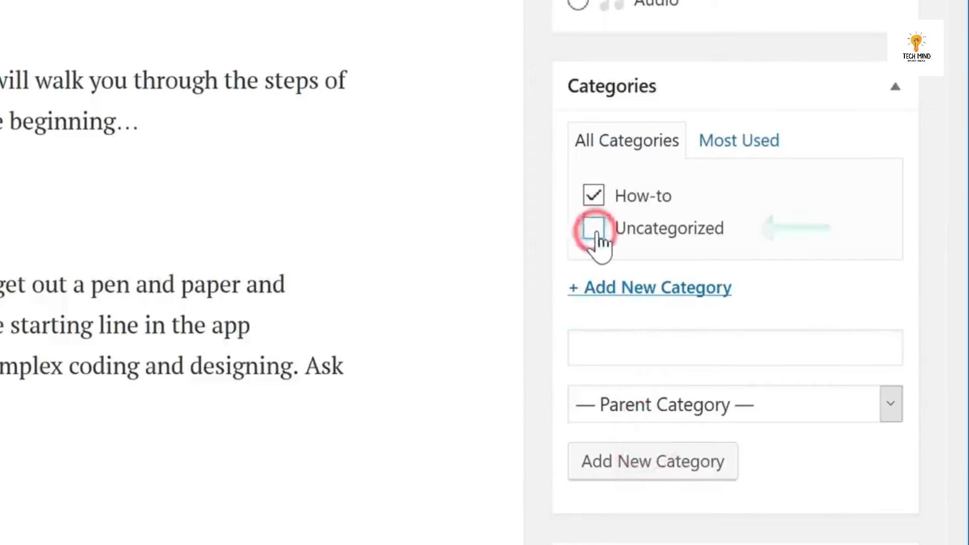
pyautogui.scroll(10, 716, 238)
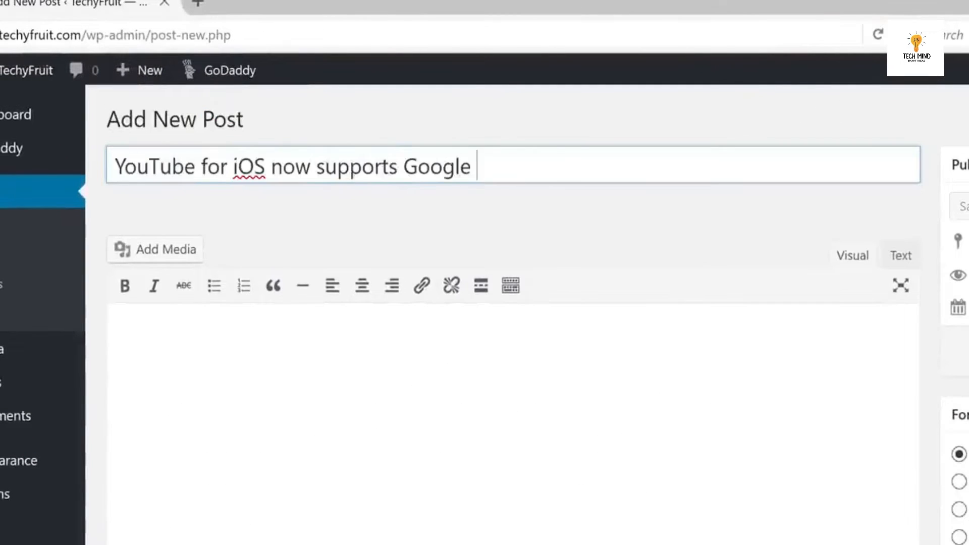
# Complete the title with 'Cardboard', paste the article text, and create a News category.
pyautogui.write('Cardboard')
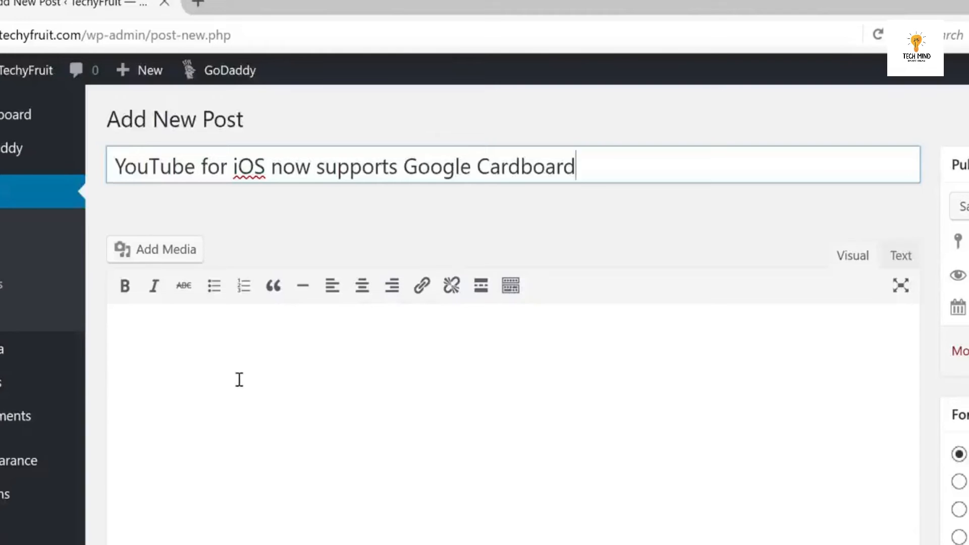
pyautogui.rightClick(239, 380)
pyautogui.click(277, 444)
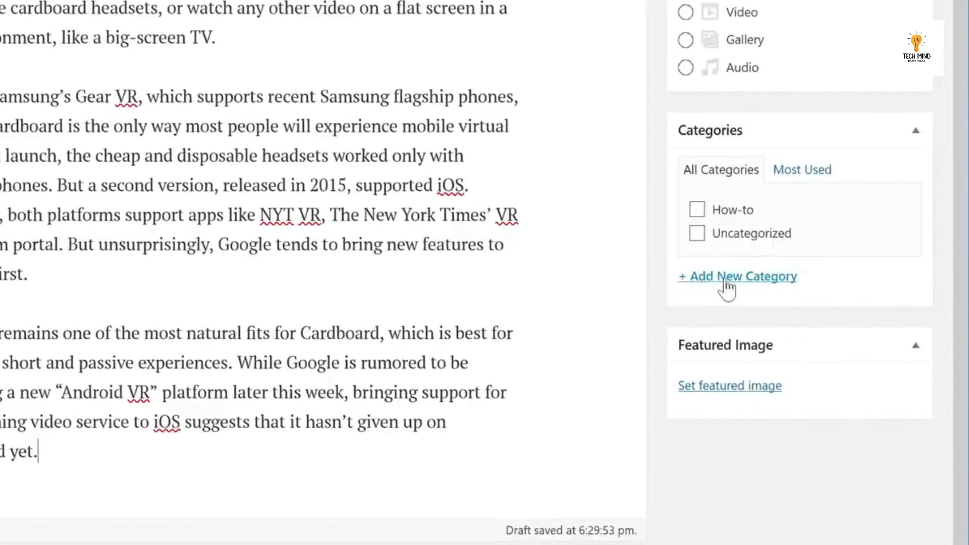
pyautogui.click(764, 467)
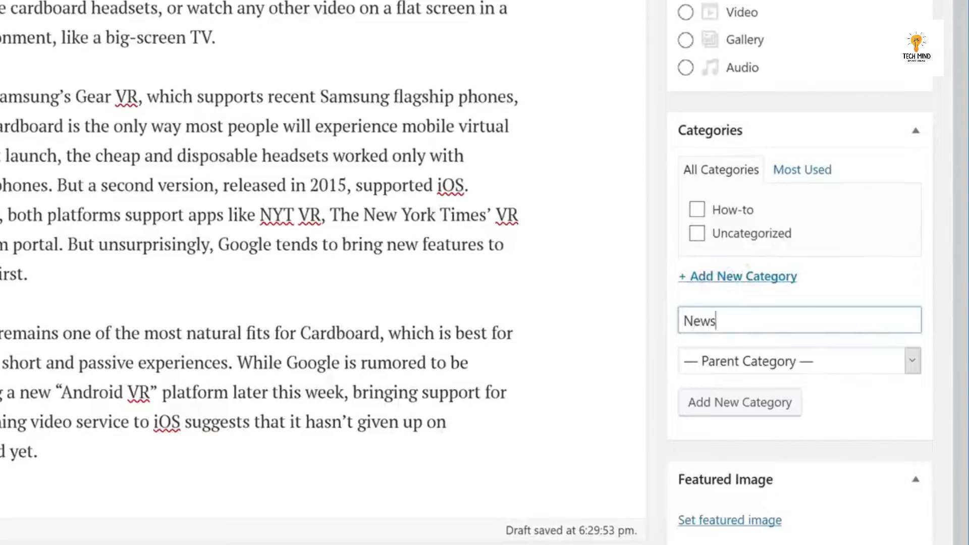
pyautogui.click(730, 405)
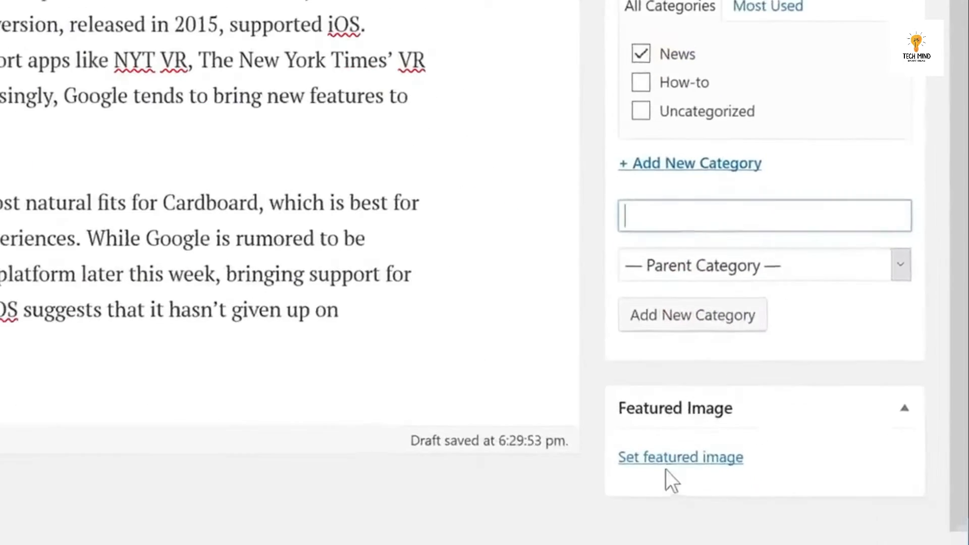
# Upload cardboard.jpg as the featured image and publish the post.
pyautogui.click(719, 544)
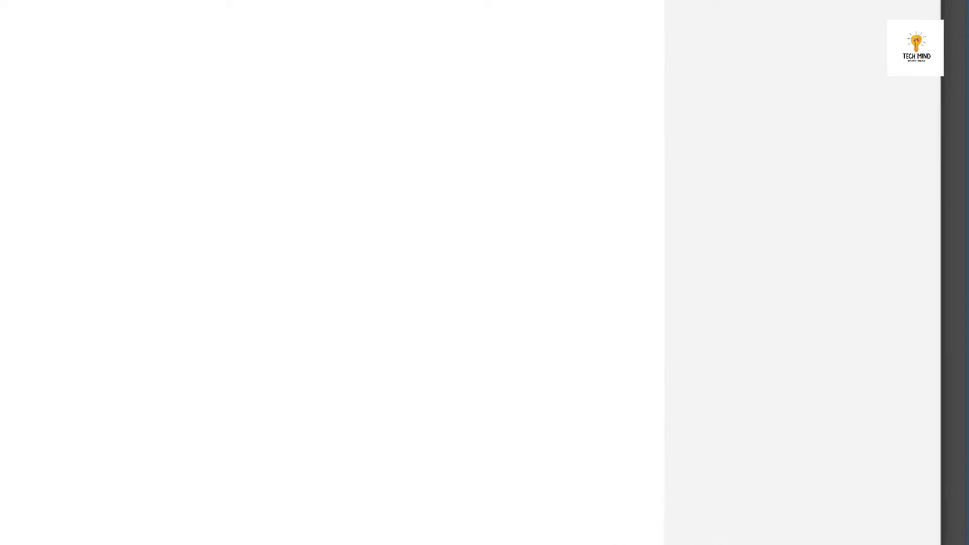
pyautogui.hotkey('alt', 'Tab')
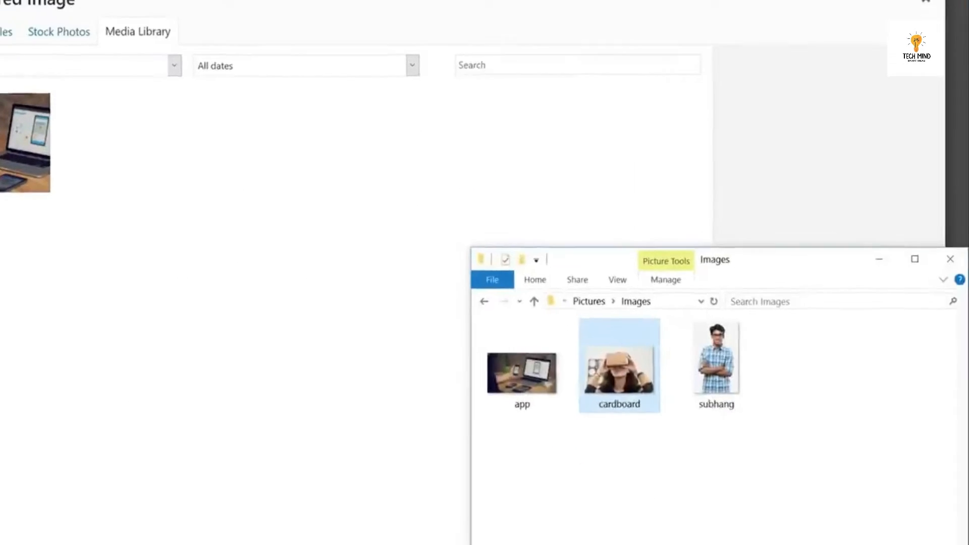
pyautogui.moveTo(624, 382); pyautogui.dragTo(435, 438)
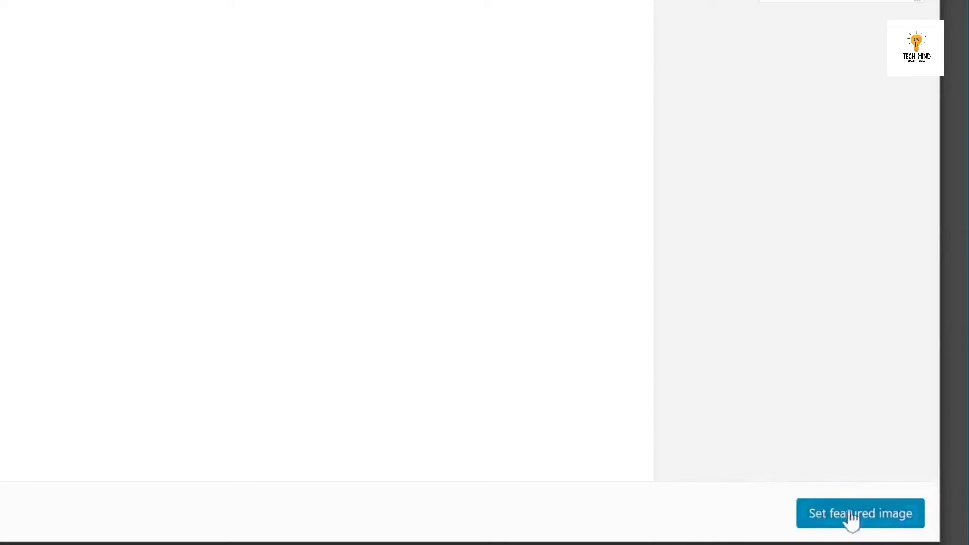
pyautogui.click(857, 514)
pyautogui.scroll(8, 851, 511)
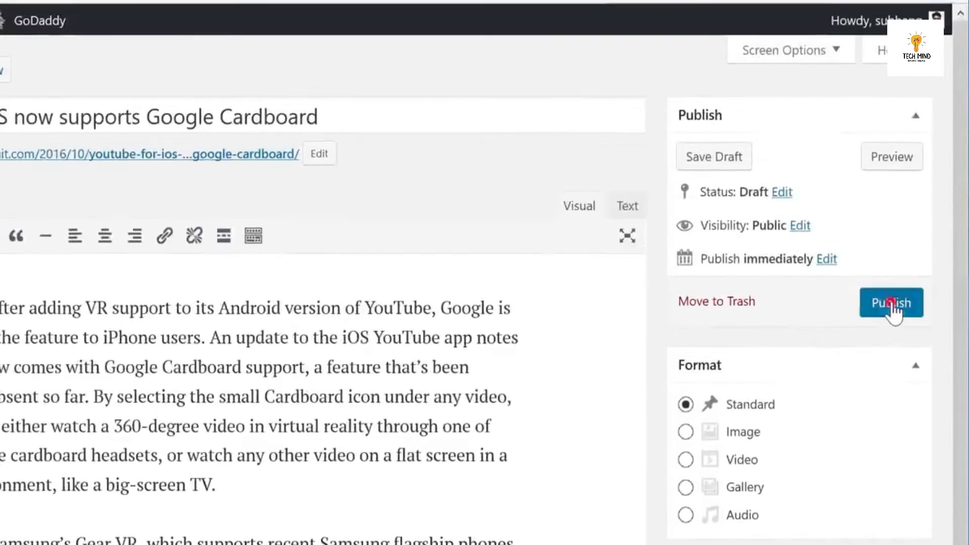
pyautogui.click(892, 303)
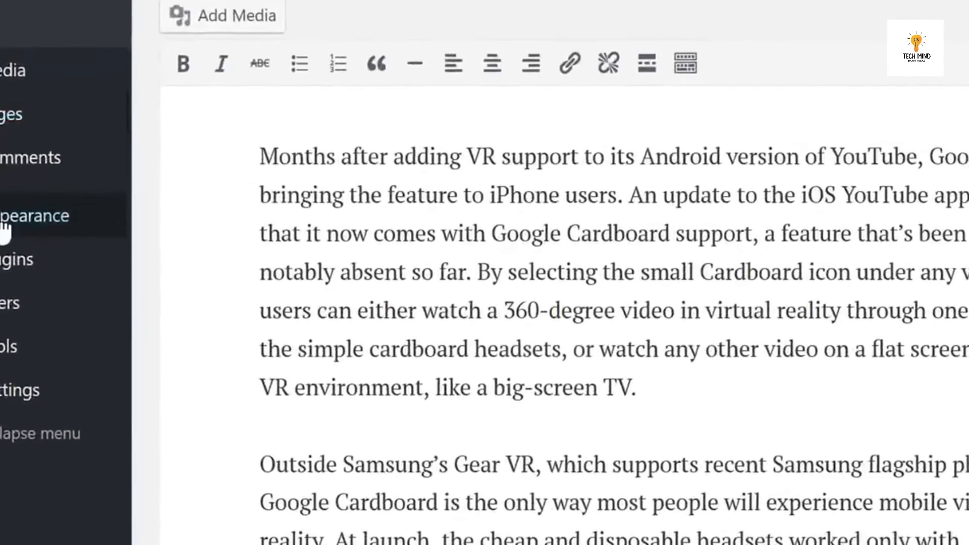
# Add How-to and News to menu1, order it Home, About, How-to, News, Contact, and save.
pyautogui.moveTo(2, 268)
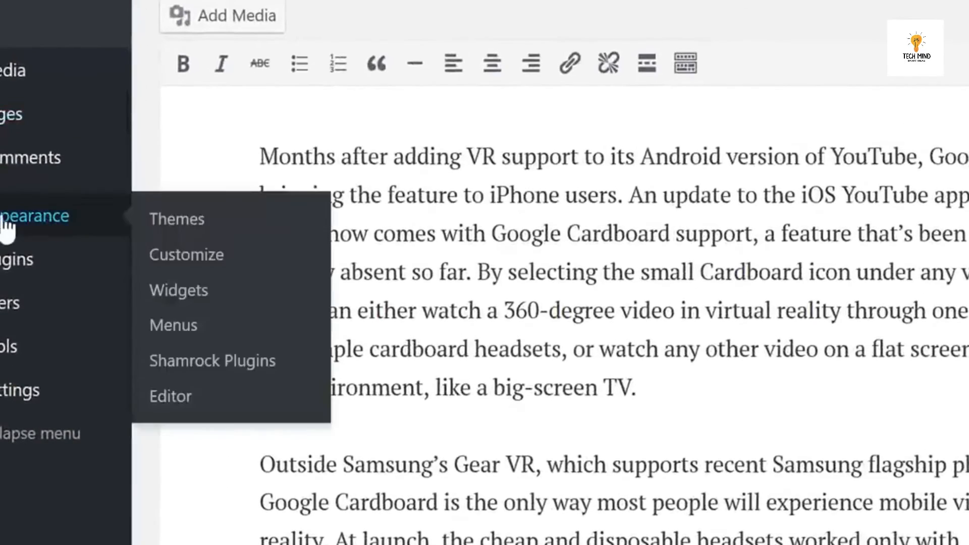
pyautogui.click(179, 328)
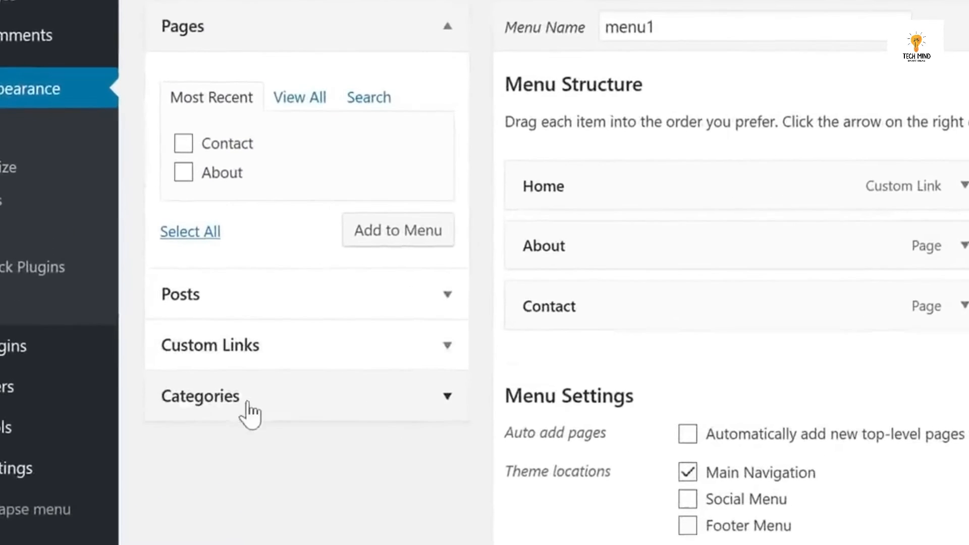
pyautogui.click(262, 404)
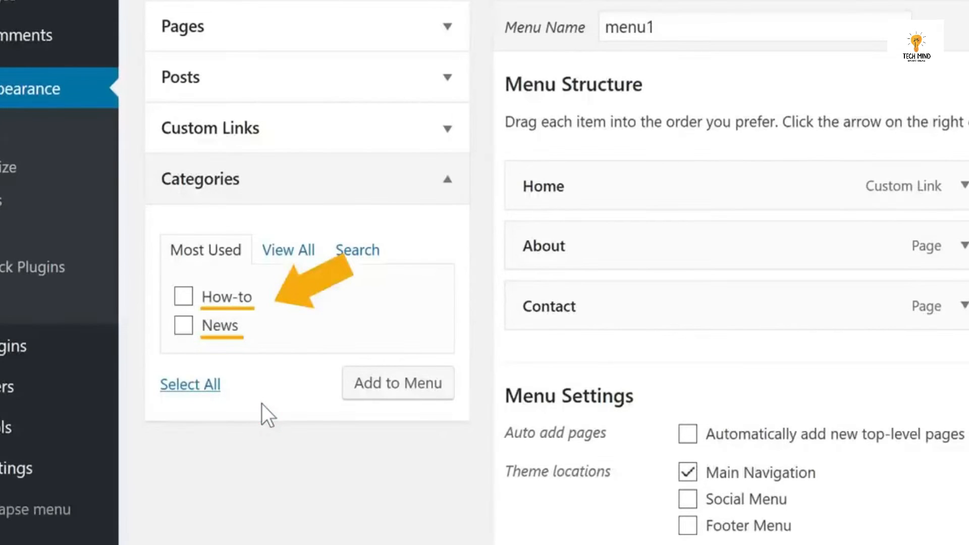
pyautogui.click(185, 298)
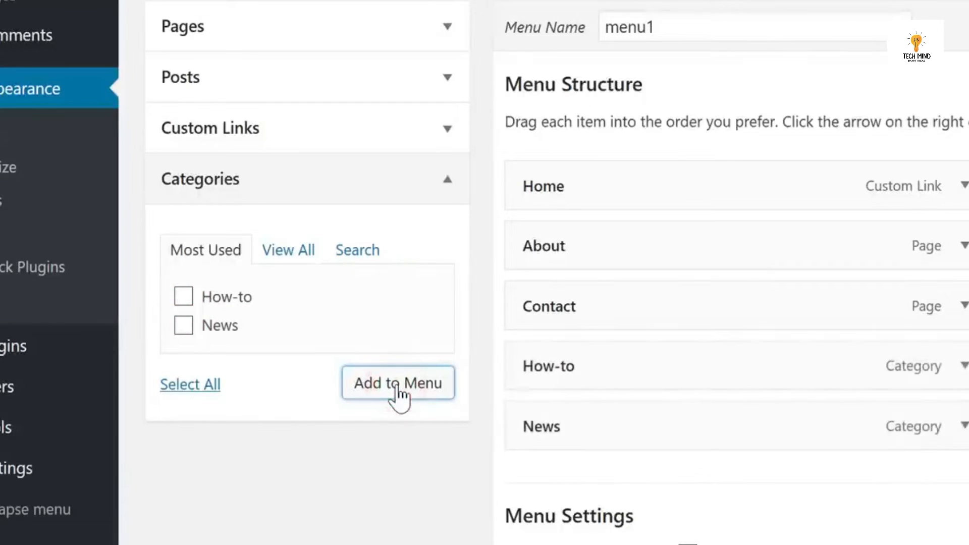
pyautogui.moveTo(442, 303); pyautogui.dragTo(440, 434)
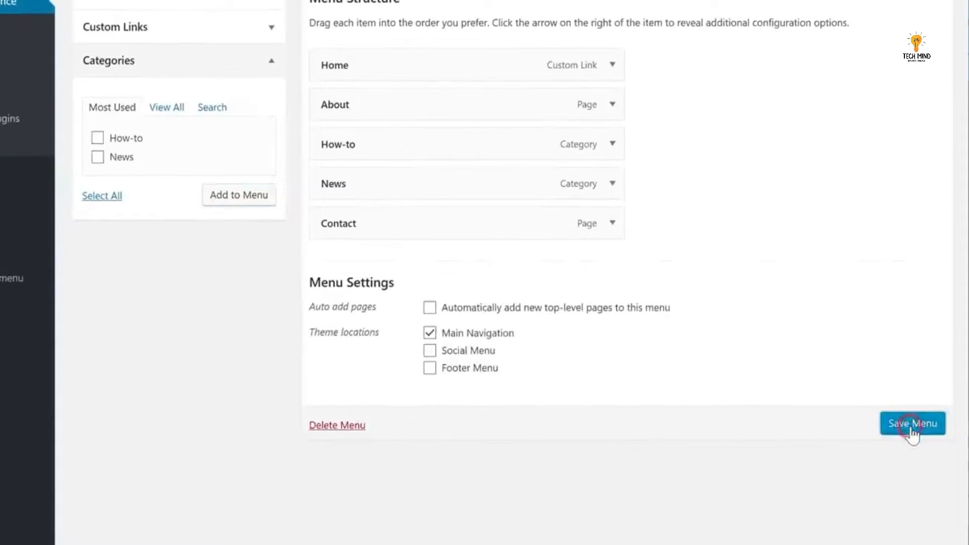
pyautogui.click(912, 424)
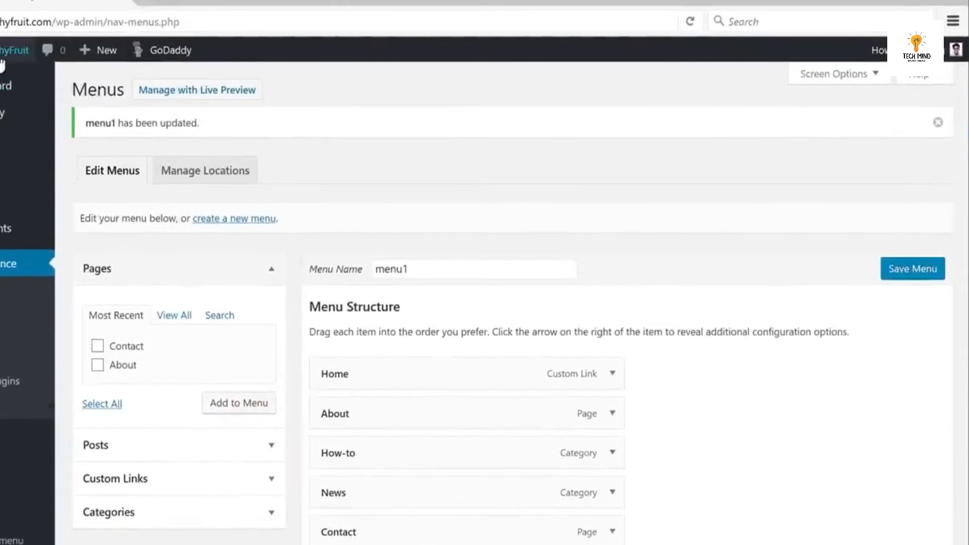
# Visit the live TechyFruit site, compare with the demo About page, then edit the empty About page.
pyautogui.click(2, 77)
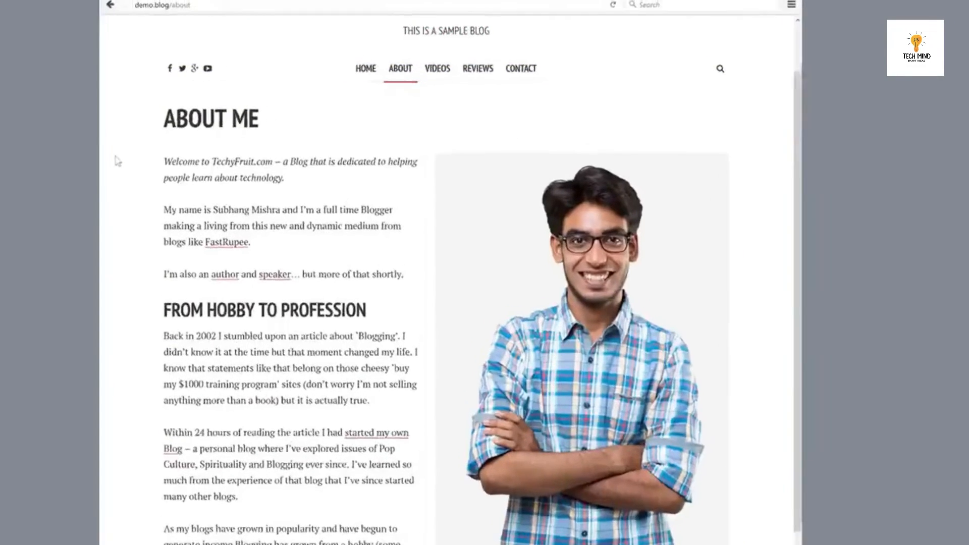
pyautogui.scroll(2, 118, 160)
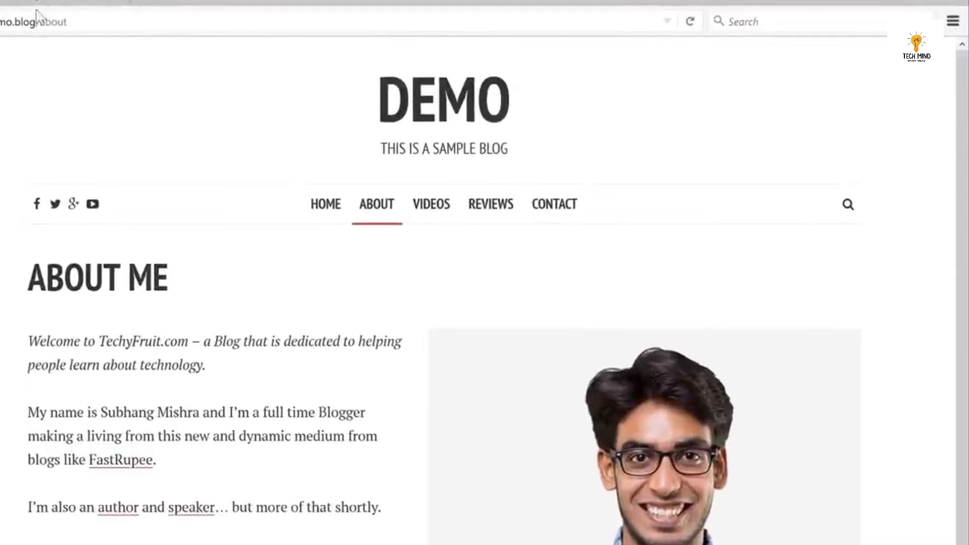
pyautogui.click(40, 3)
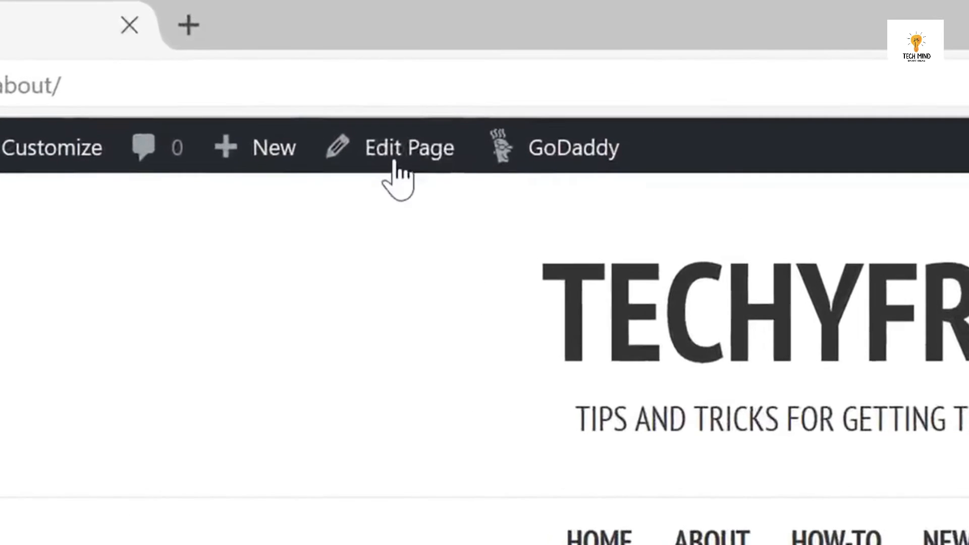
pyautogui.click(238, 54)
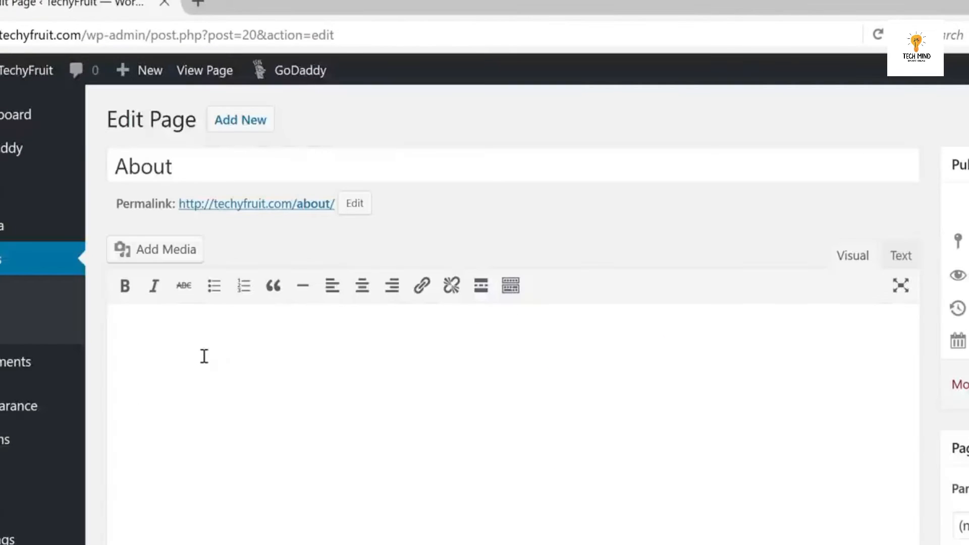
# Paste the bio text into the About page, insert the portrait photo at Full Size, and update.
pyautogui.rightClick(204, 356)
pyautogui.click(238, 422)
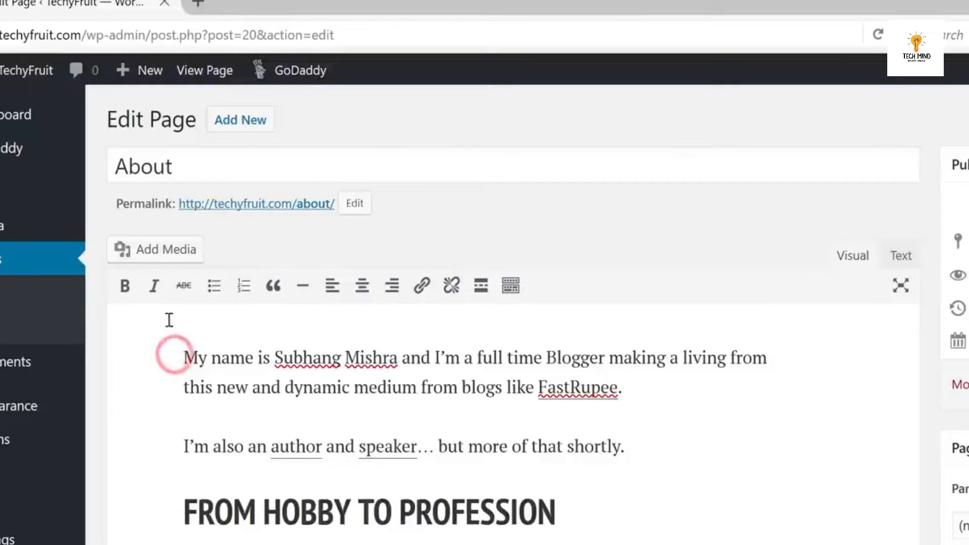
pyautogui.click(153, 251)
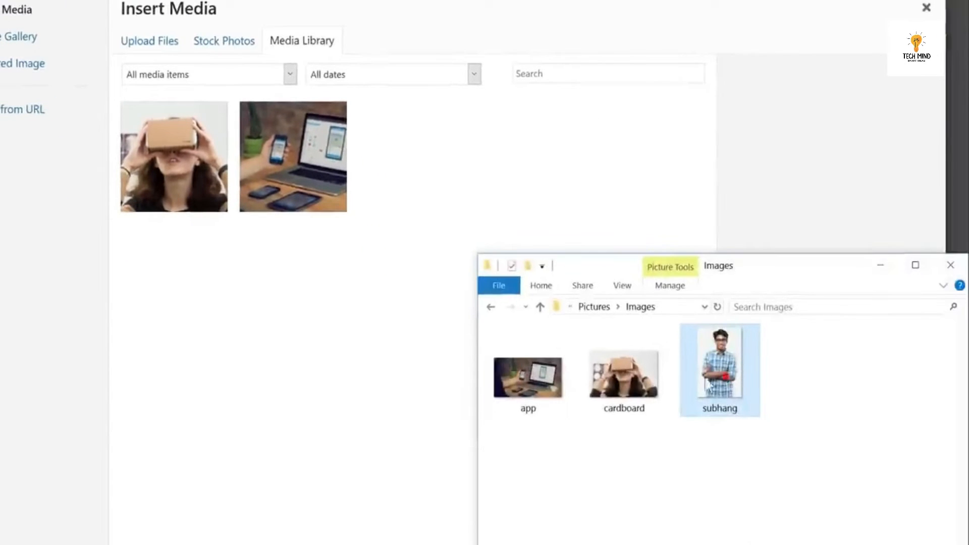
pyautogui.moveTo(721, 376); pyautogui.dragTo(407, 218)
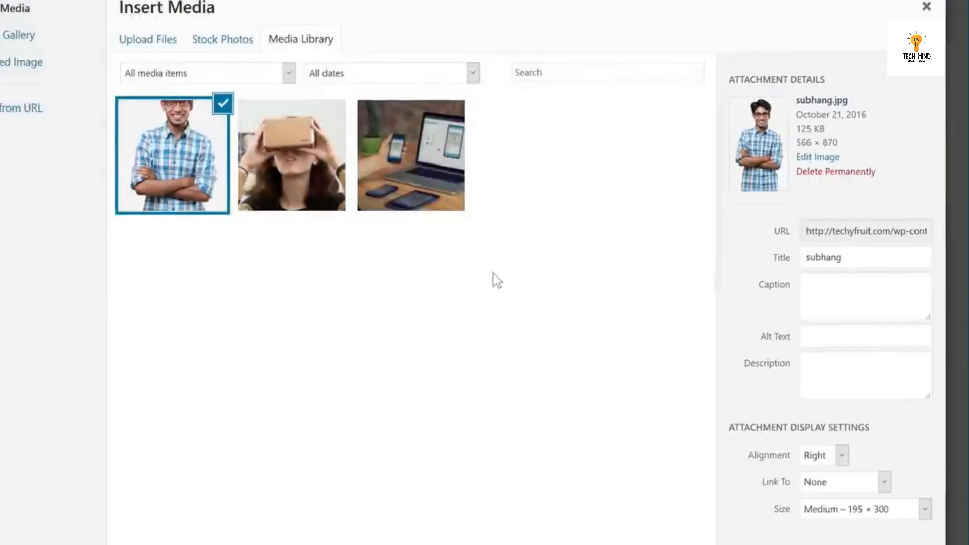
pyautogui.click(836, 508)
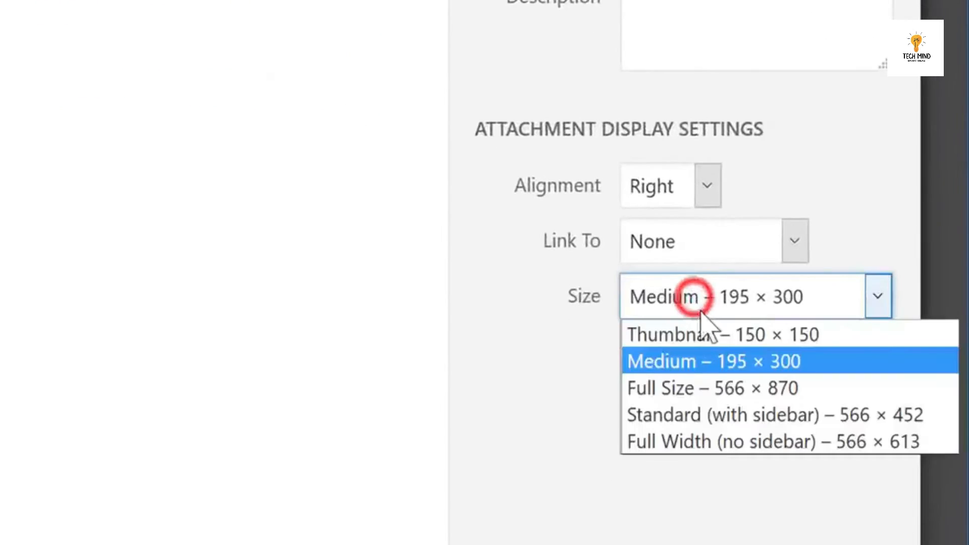
pyautogui.click(711, 389)
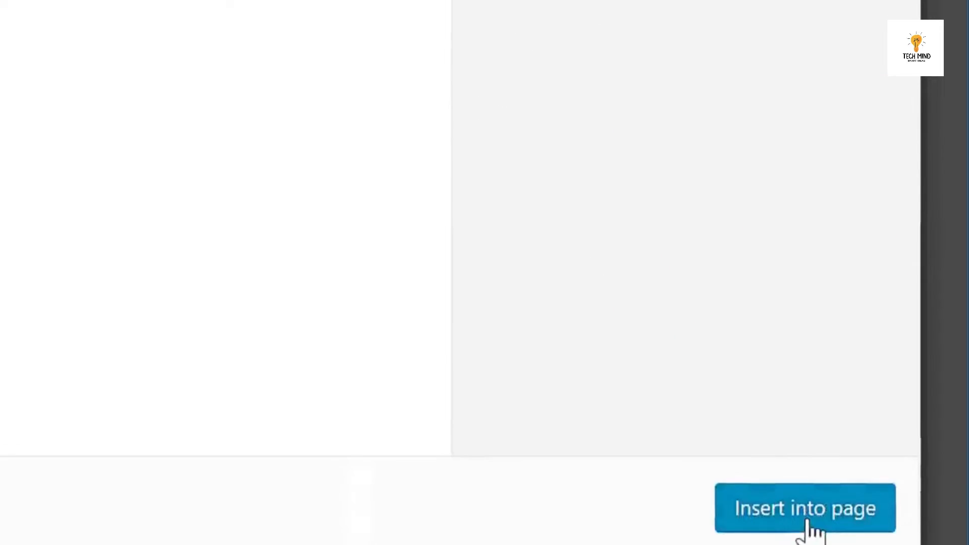
pyautogui.click(806, 487)
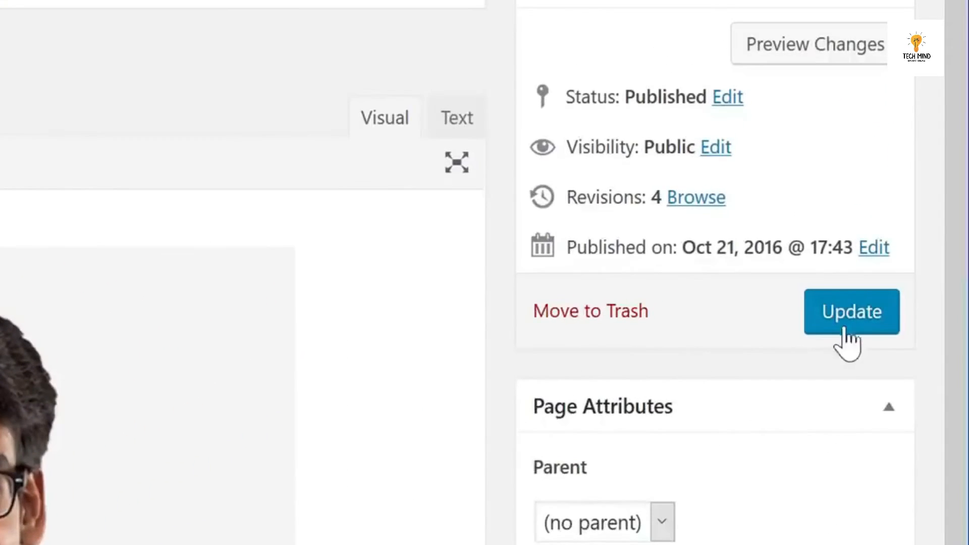
pyautogui.click(848, 320)
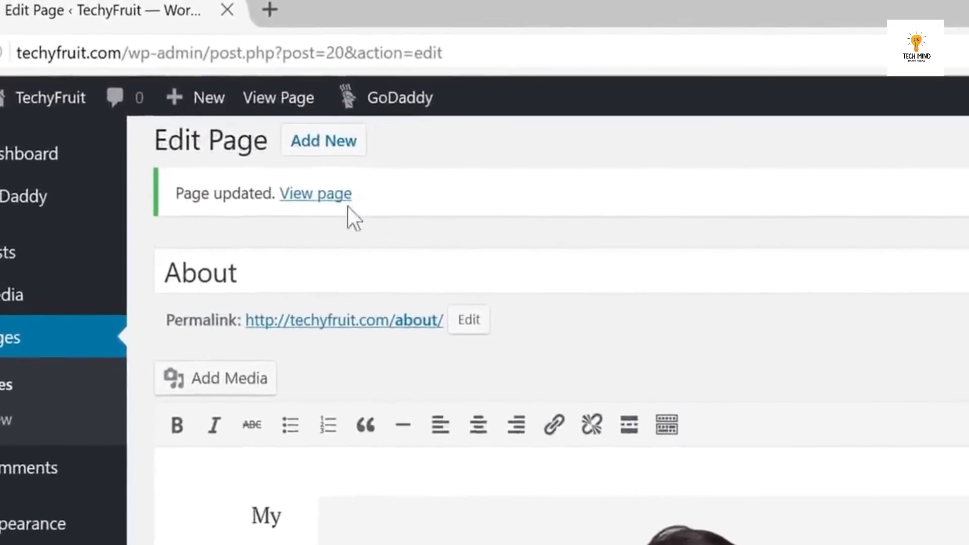
pyautogui.click(238, 149)
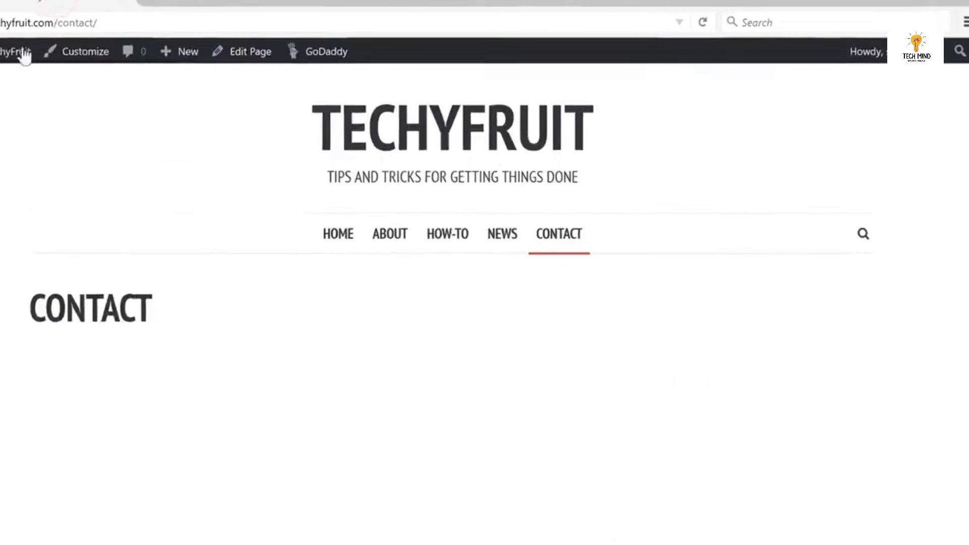
# Return from the live Contact page to the WordPress admin Dashboard.
pyautogui.moveTo(19, 50)
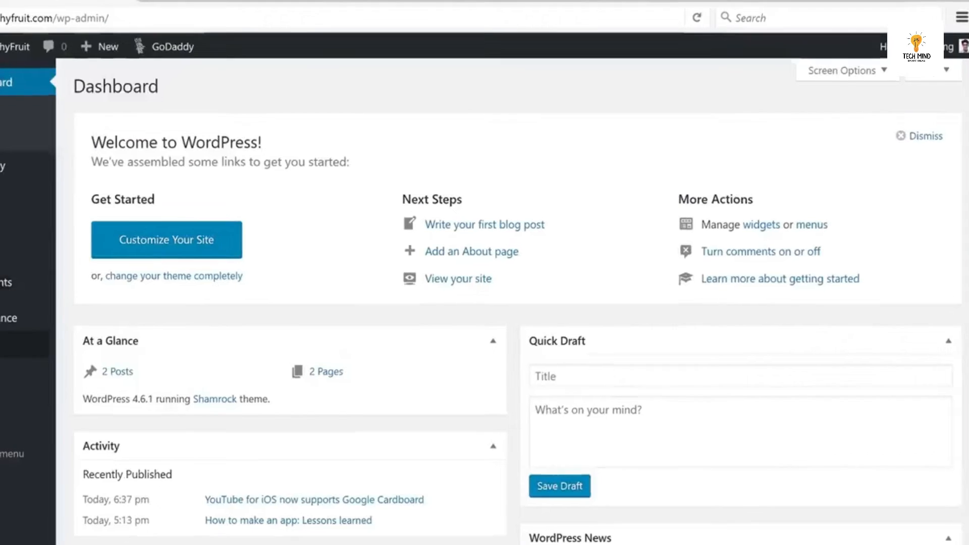
# Search plugins for 'contact', then install and activate Contact Form 7.
pyautogui.moveTo(11, 290)
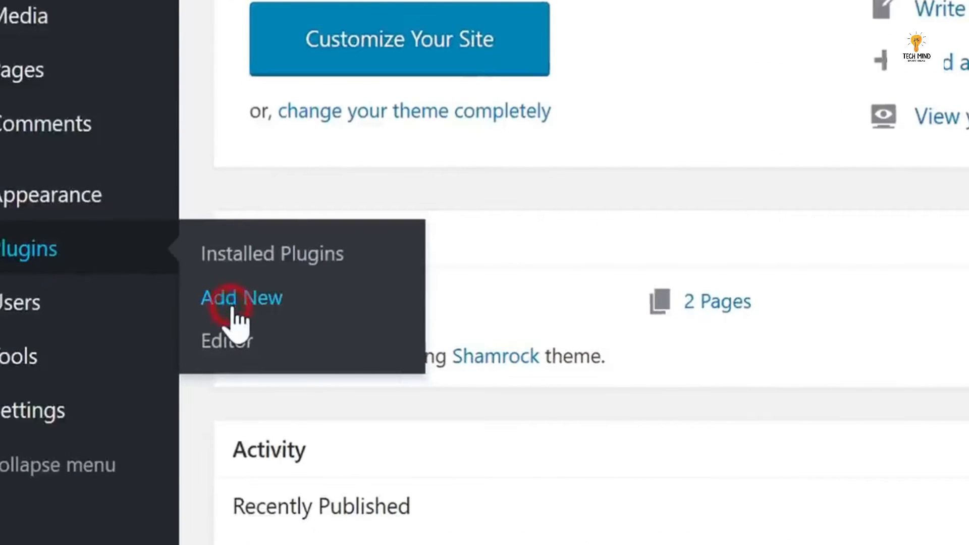
pyautogui.click(233, 302)
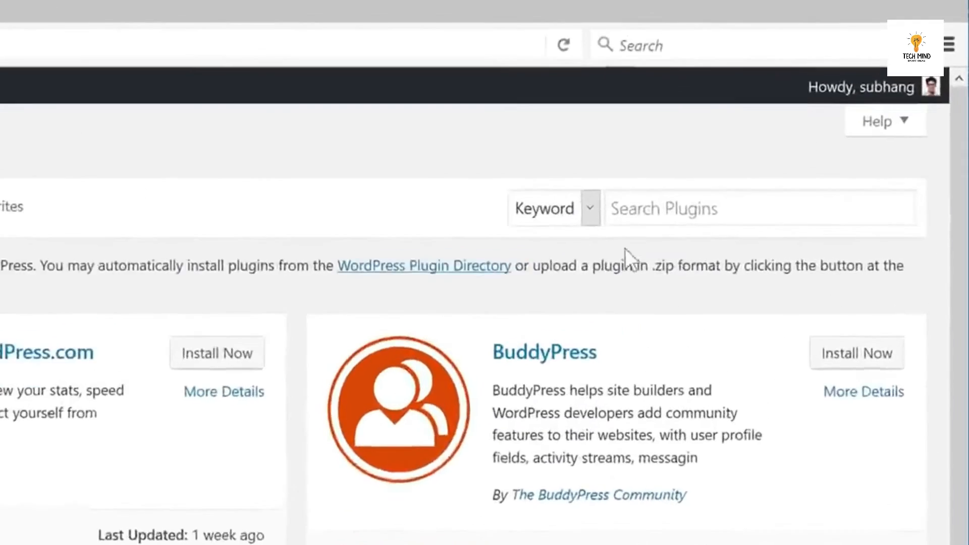
pyautogui.click(590, 275)
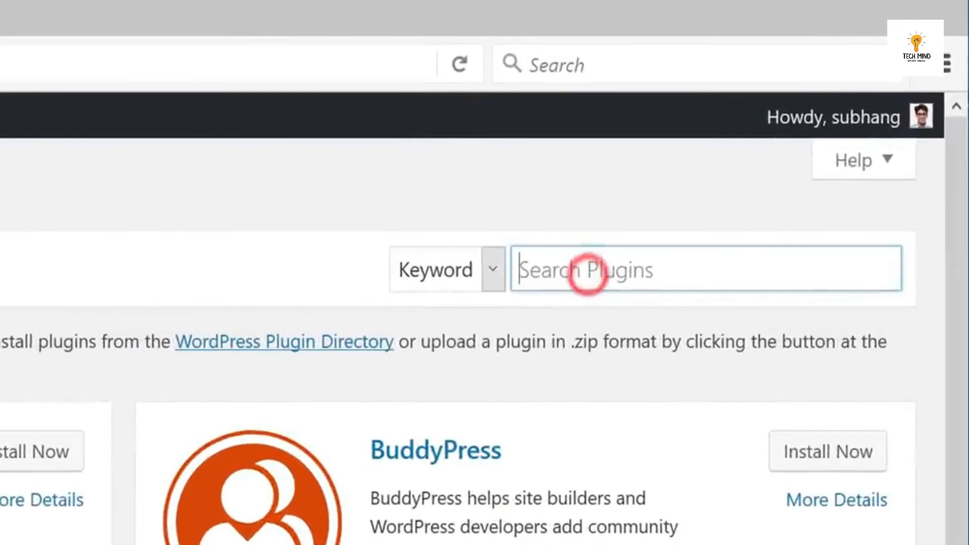
pyautogui.write('contact')
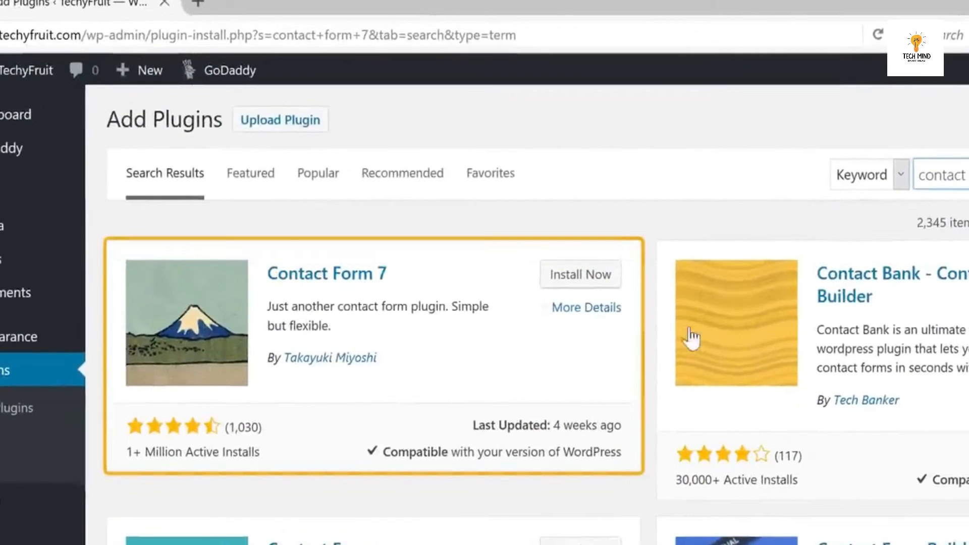
pyautogui.click(578, 286)
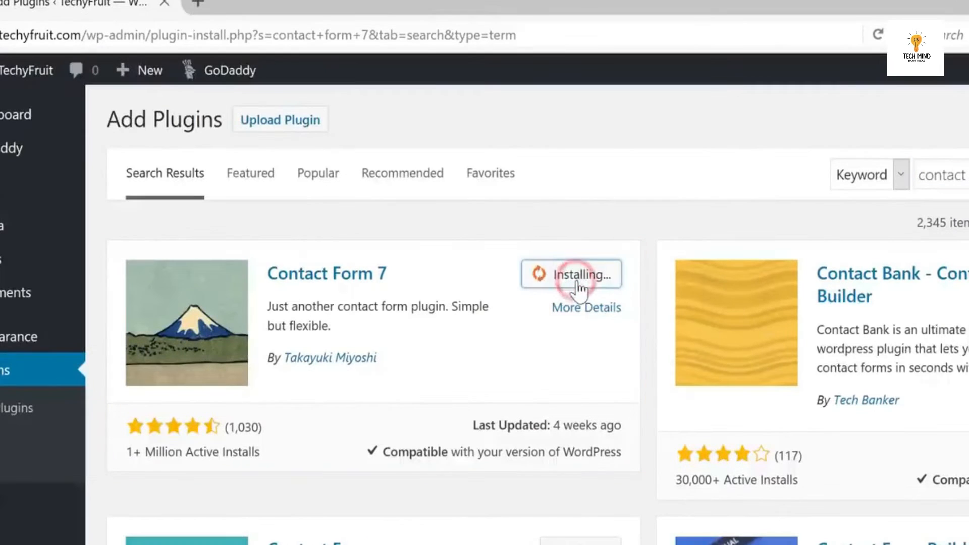
pyautogui.click(592, 281)
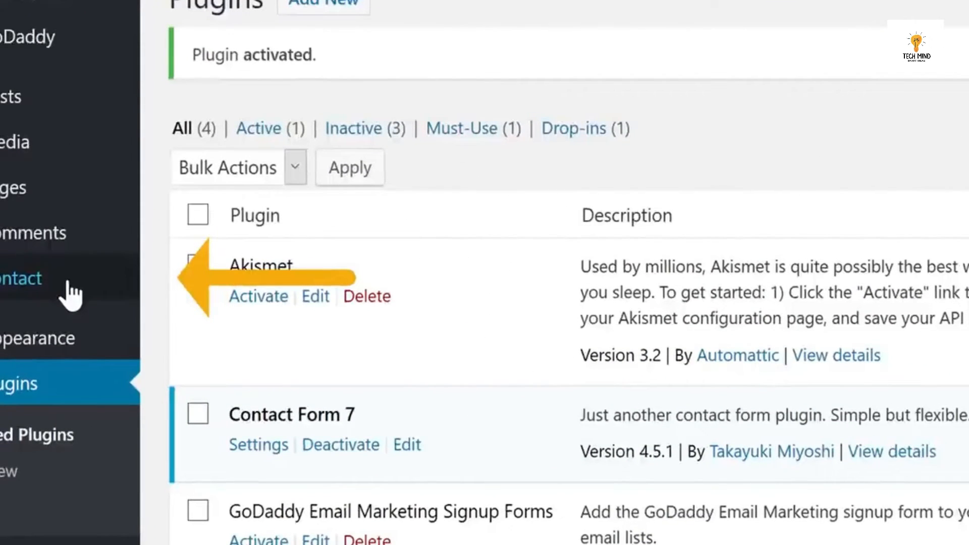
# Copy the Contact form 1 shortcode from the Contact Forms list.
pyautogui.click(6, 282)
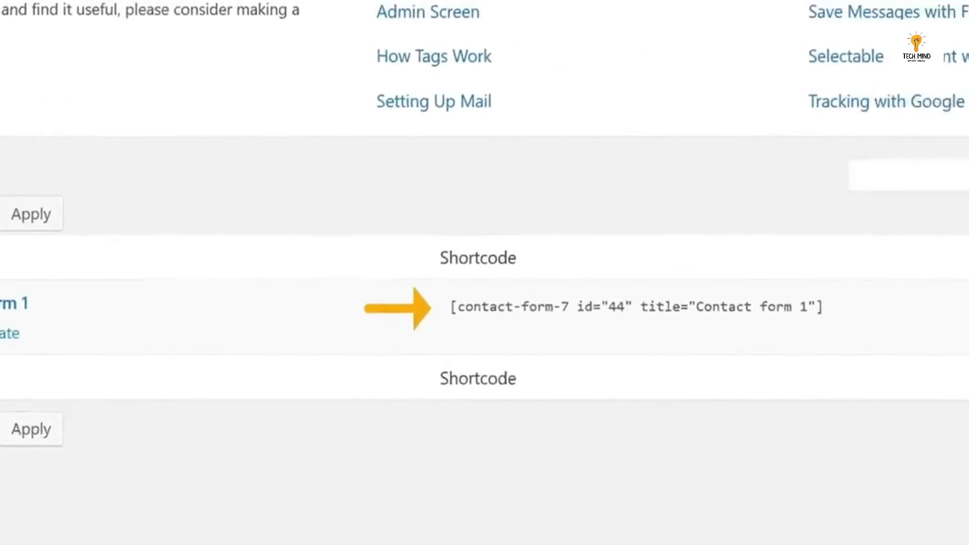
pyautogui.click(468, 309)
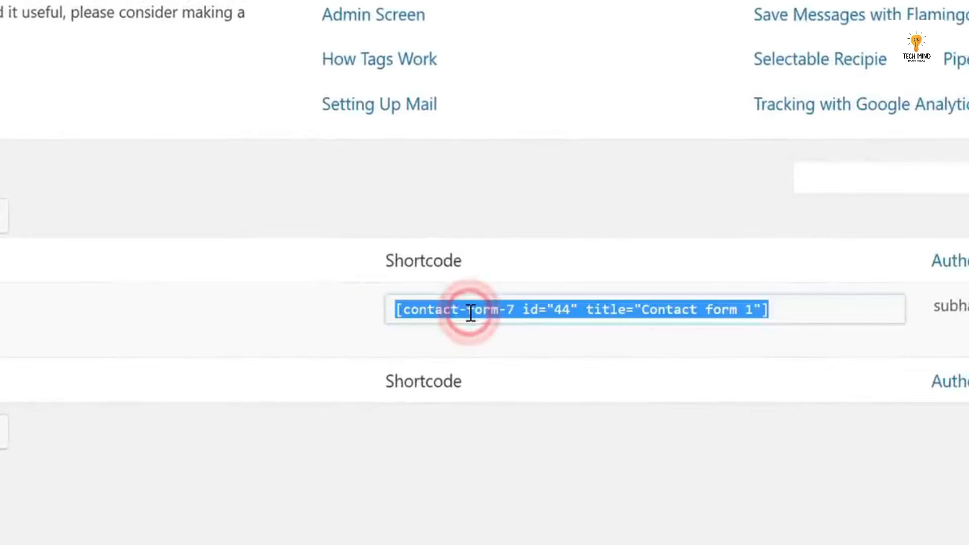
pyautogui.rightClick(470, 313)
pyautogui.click(515, 377)
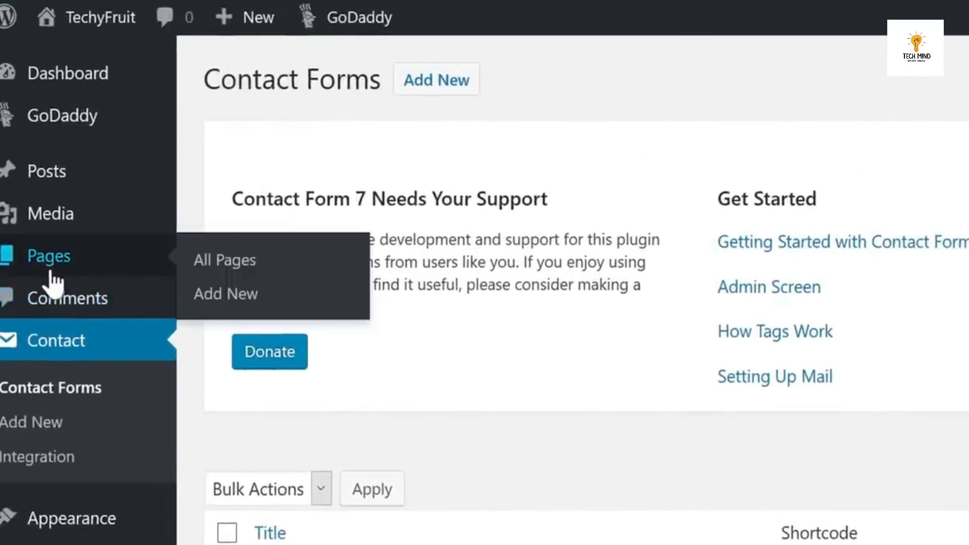
# Paste the Contact form 1 shortcode into the Contact page, update it, and view the page.
pyautogui.click(47, 267)
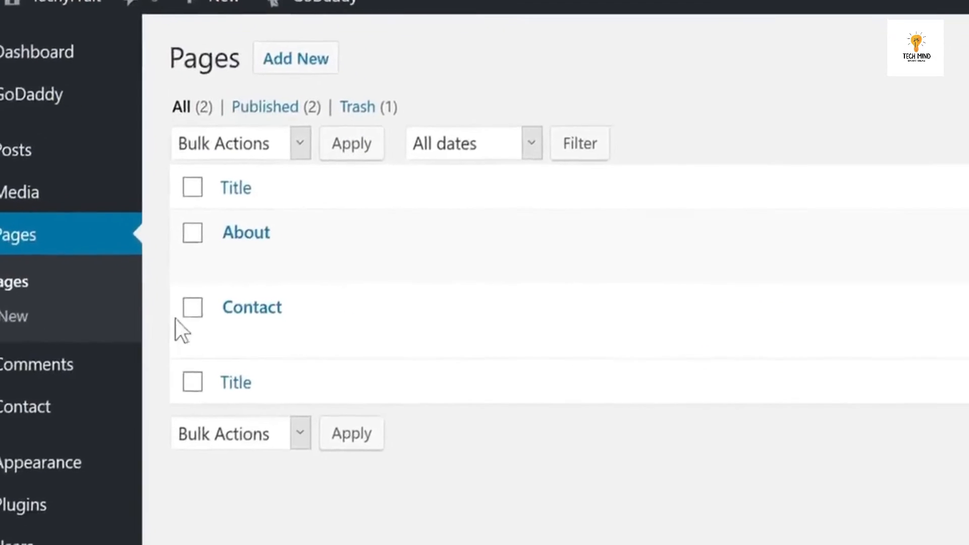
pyautogui.click(220, 328)
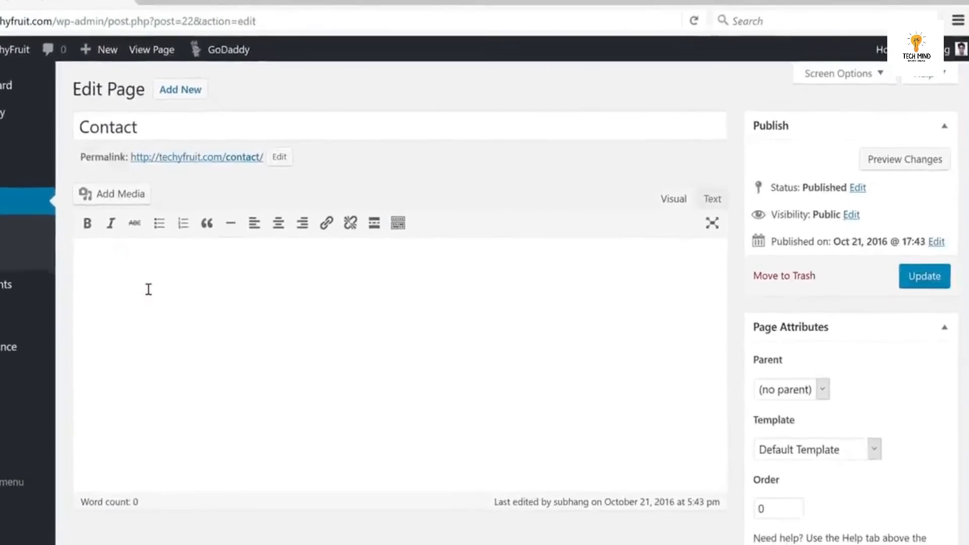
pyautogui.rightClick(147, 285)
pyautogui.click(159, 352)
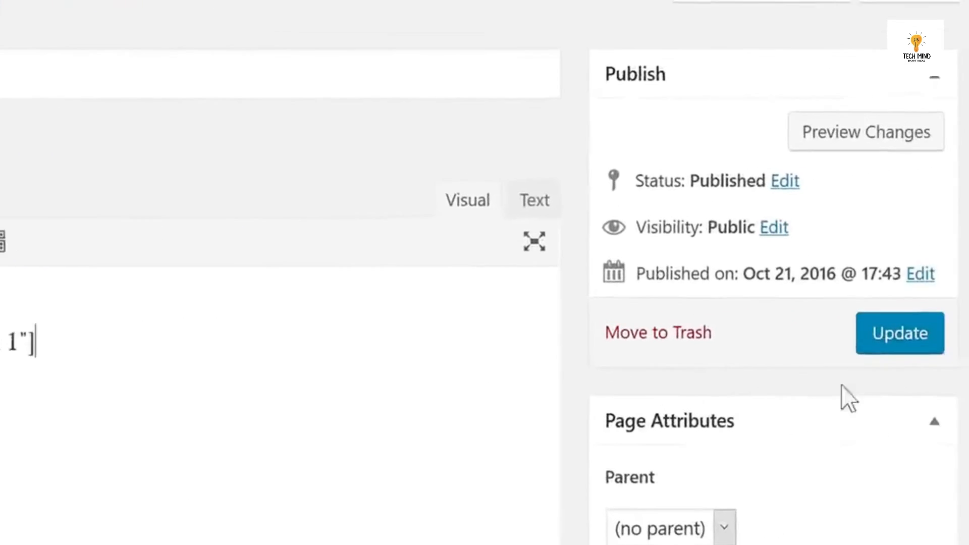
pyautogui.click(884, 348)
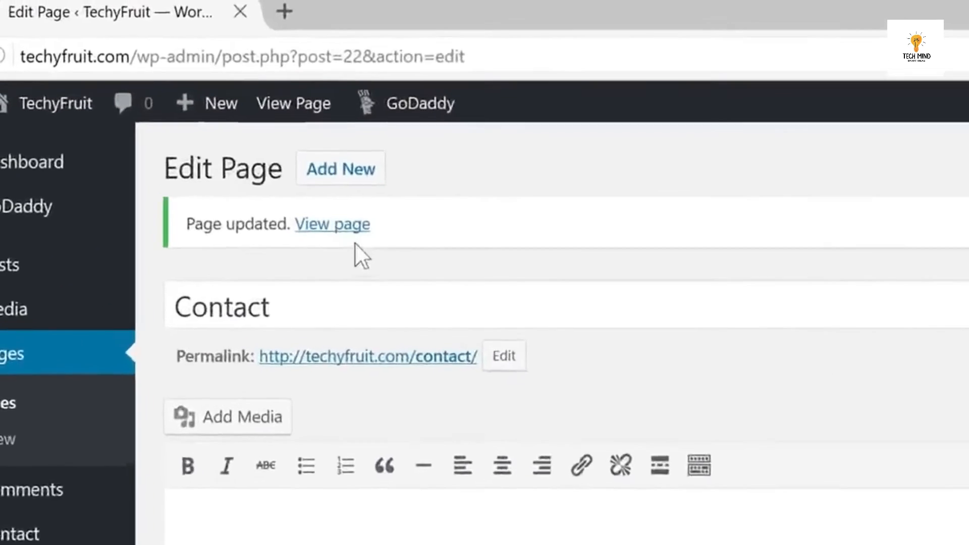
pyautogui.click(336, 225)
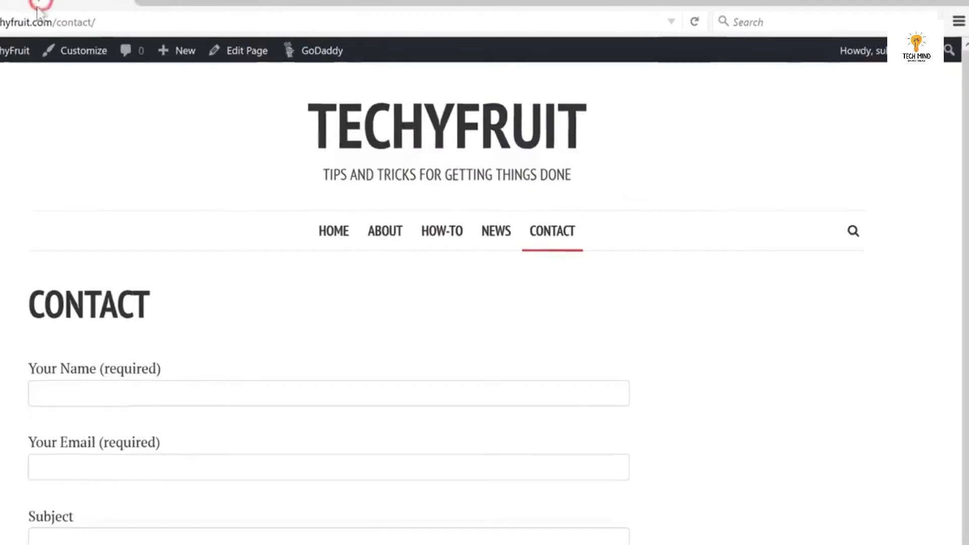
# Check the live Contact page displaying the contact form before heading back to the Dashboard.
pyautogui.moveTo(20, 57)
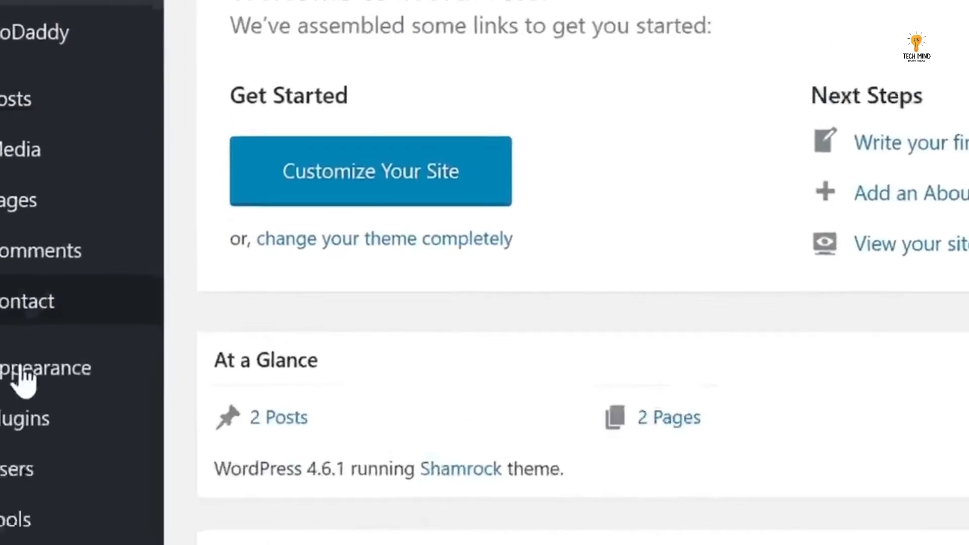
# Search plugins for 'social by', then install and activate Social Sharing (by Danny).
pyautogui.moveTo(30, 264)
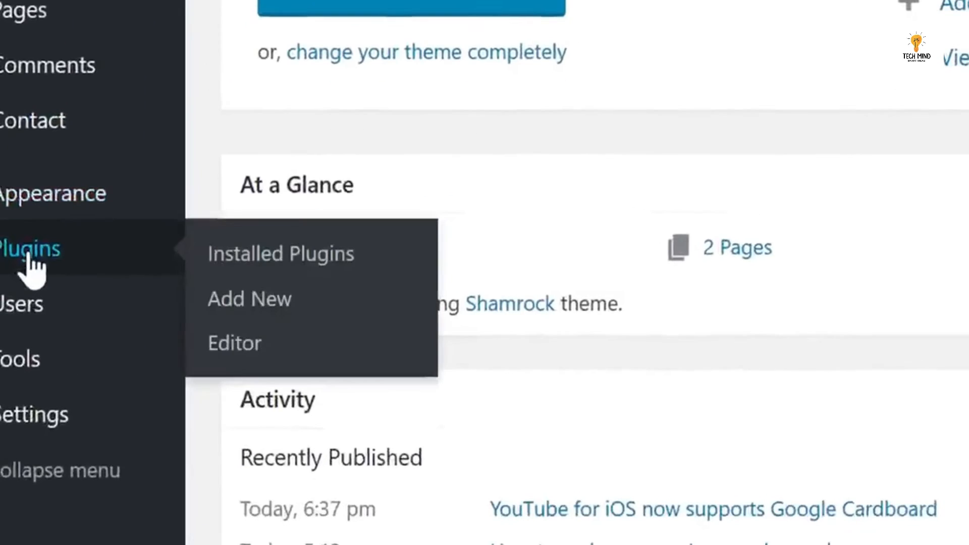
pyautogui.click(244, 309)
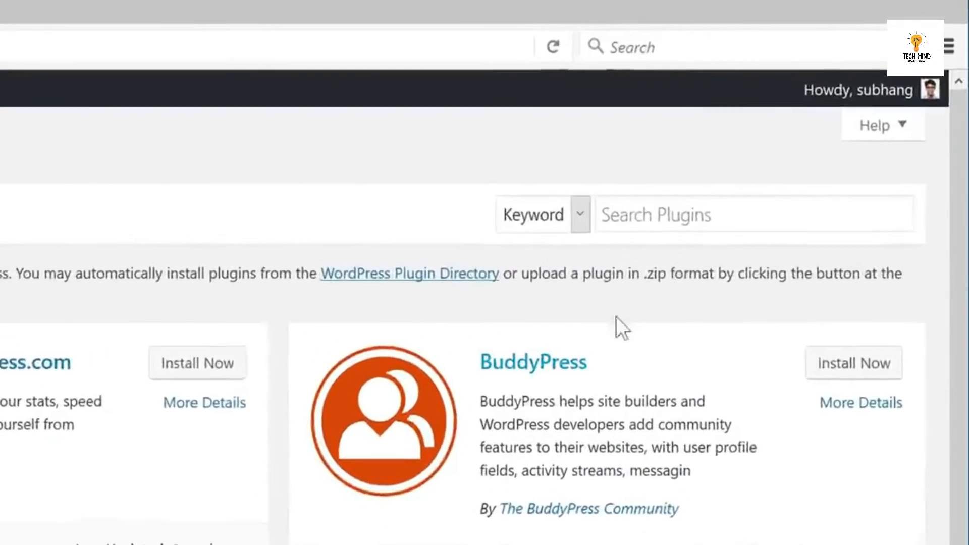
pyautogui.click(644, 235)
pyautogui.write('social by danny')
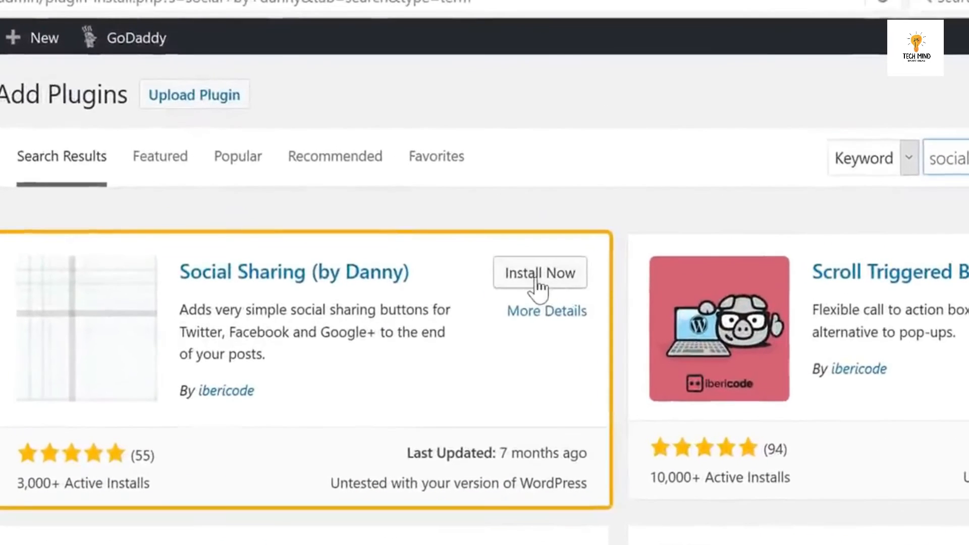
pyautogui.click(452, 214)
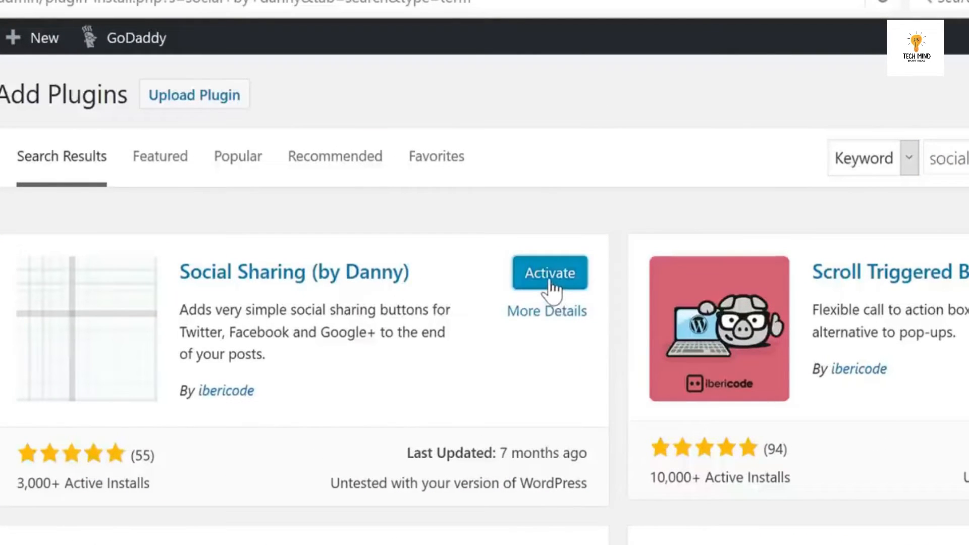
pyautogui.click(550, 275)
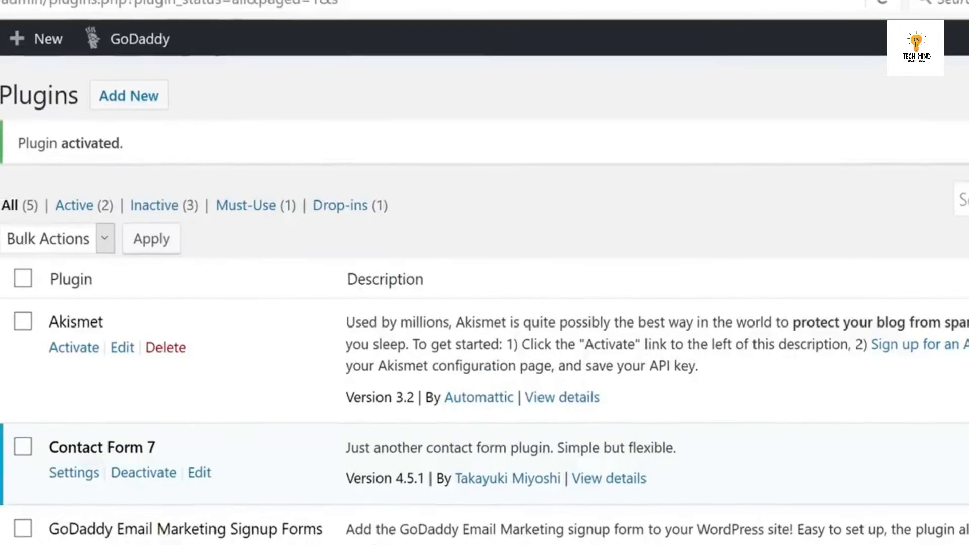
pyautogui.moveTo(15, 65)
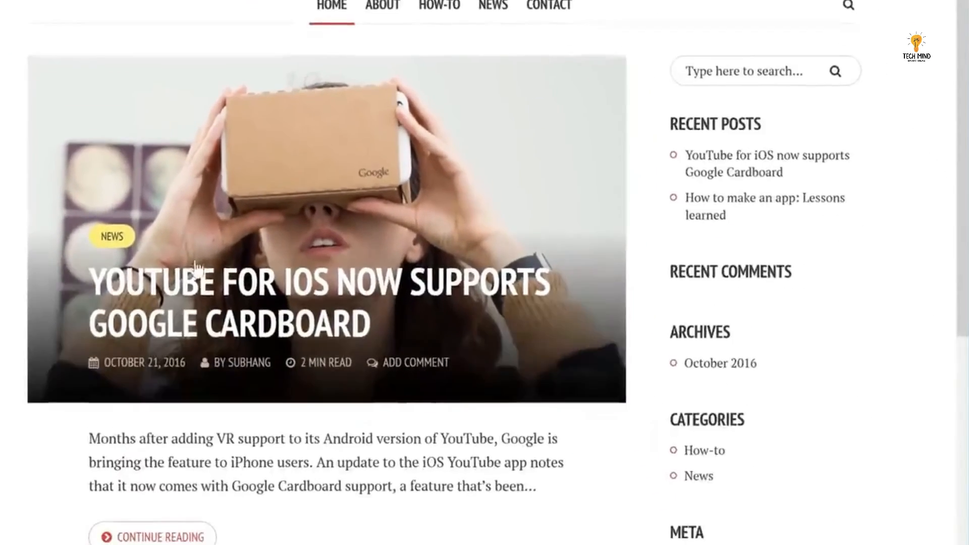
# Test the YouTube for iOS post's 'on Facebook' share button, then cancel the share popup.
pyautogui.click(227, 295)
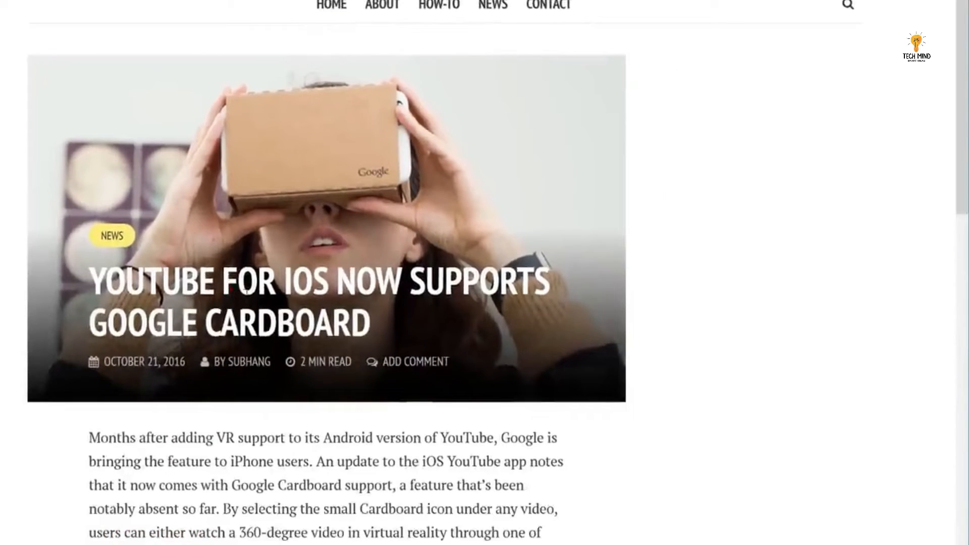
pyautogui.scroll(-4, 957, 99)
pyautogui.scroll(-6, 957, 99)
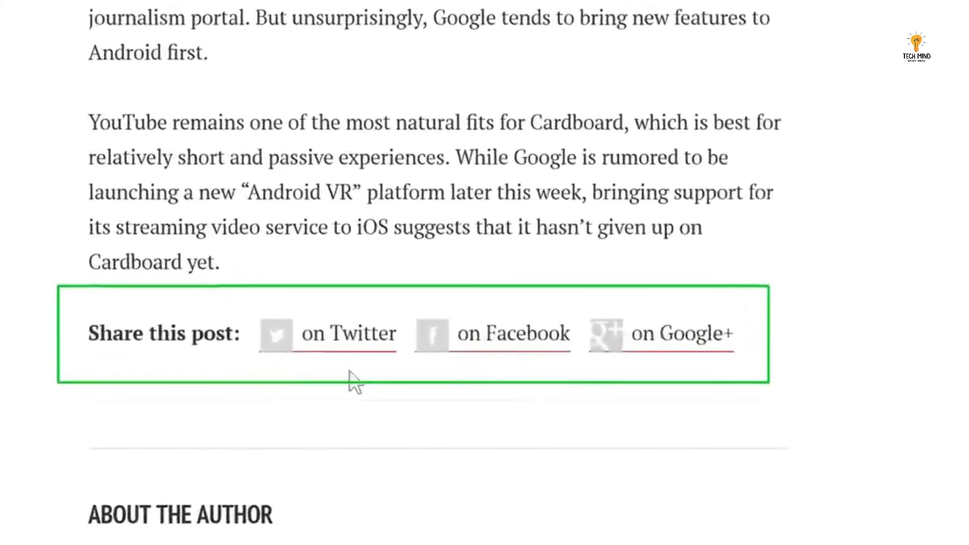
pyautogui.click(559, 337)
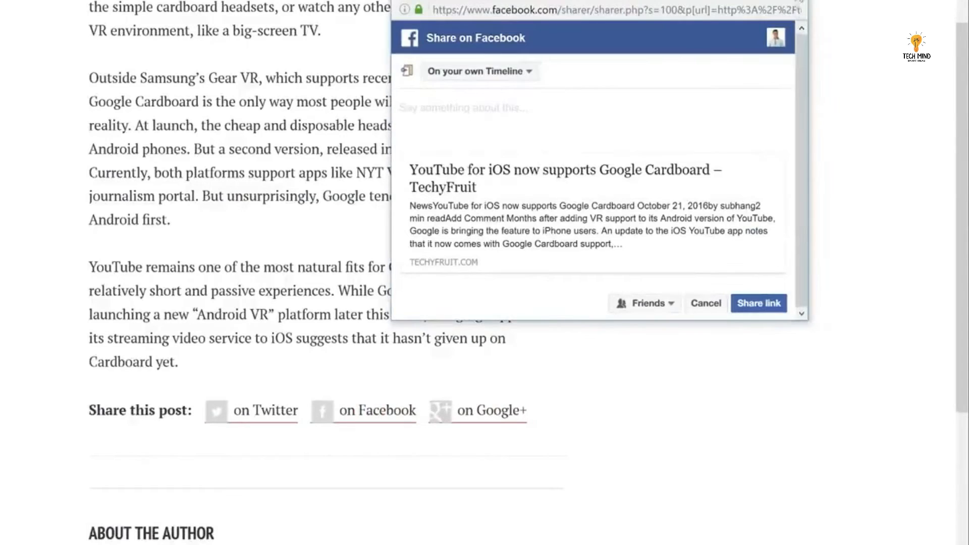
pyautogui.click(706, 303)
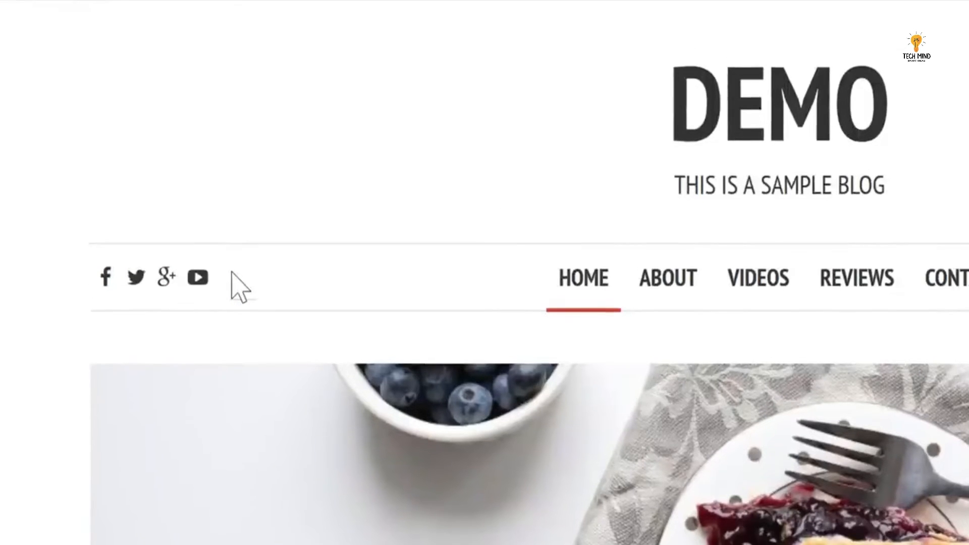
# In the Customizer, create a new social menu assigned to the Social Menu location.
pyautogui.click(112, 16)
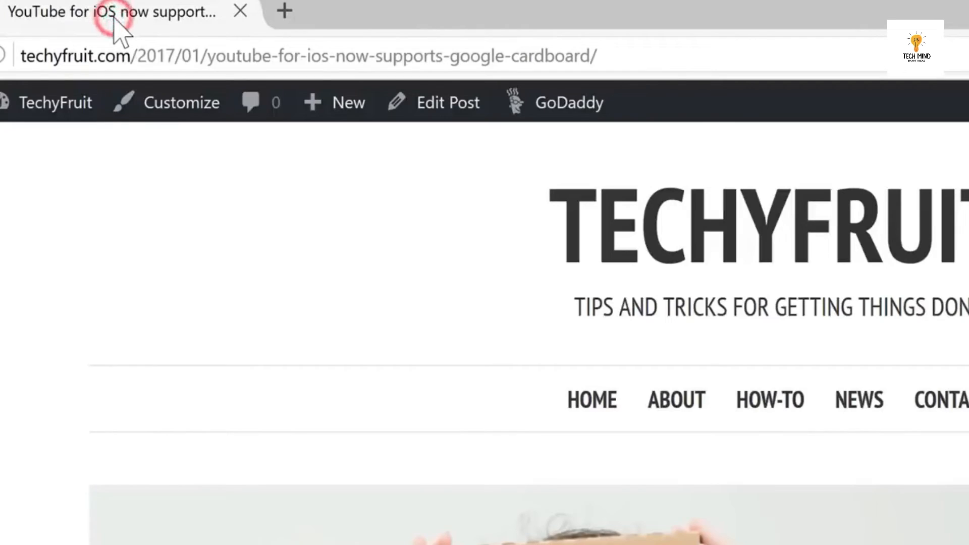
pyautogui.click(180, 117)
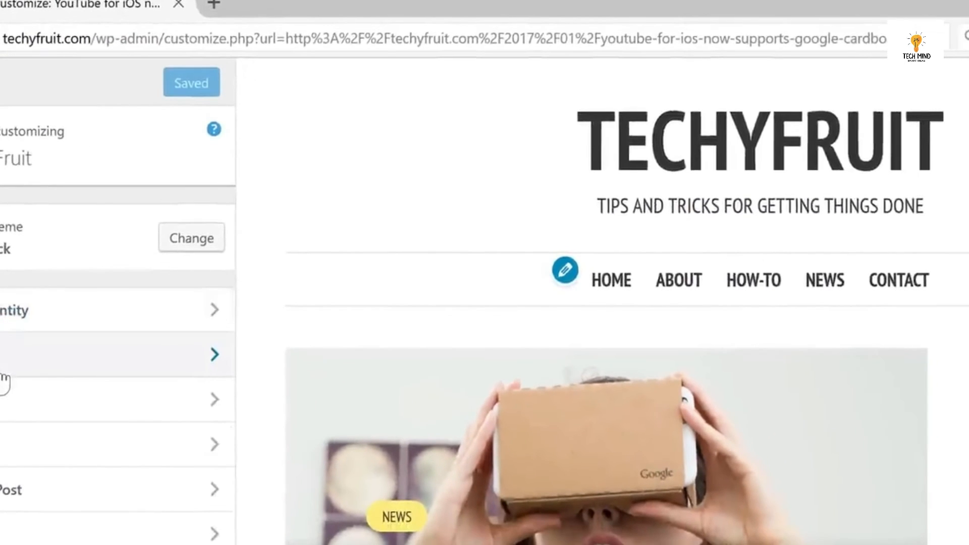
pyautogui.click(2, 371)
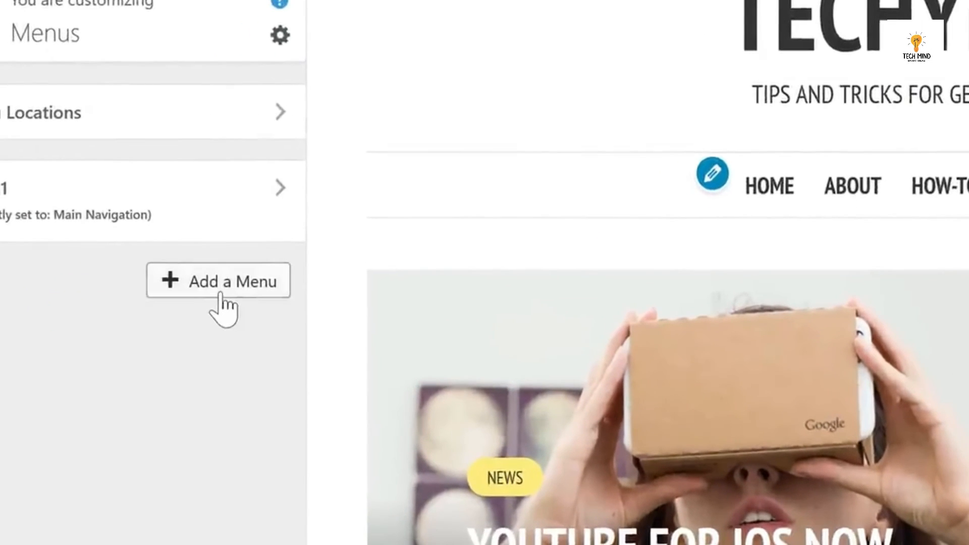
pyautogui.click(166, 365)
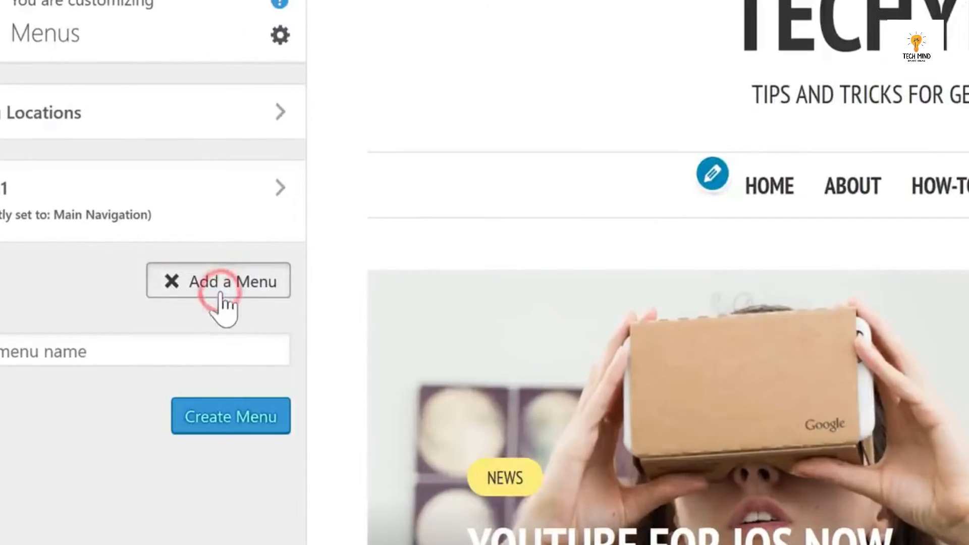
pyautogui.click(195, 352)
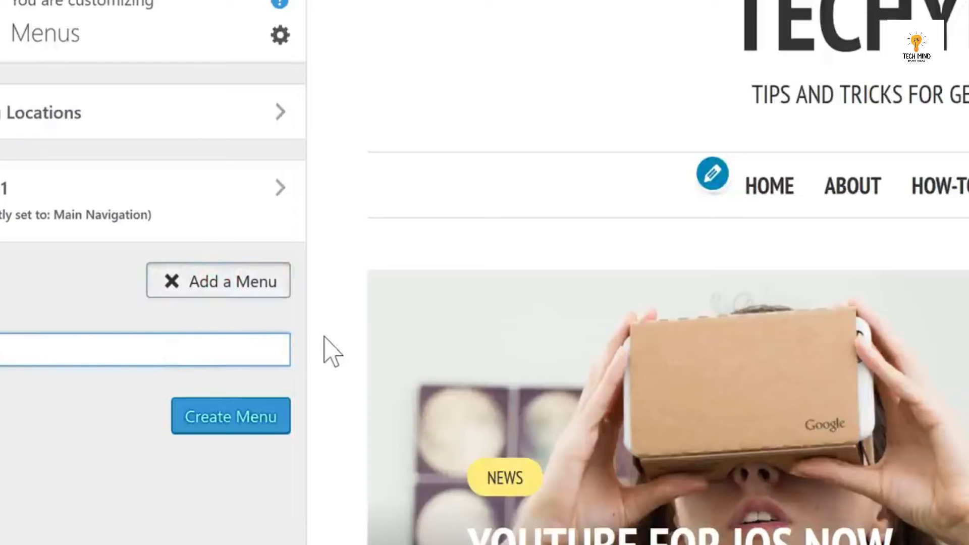
pyautogui.click(229, 430)
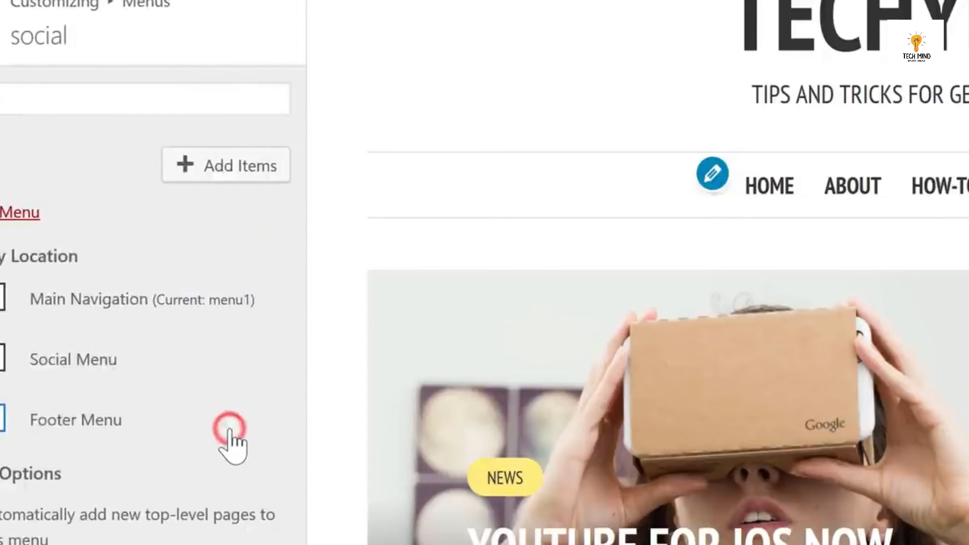
pyautogui.click(3, 366)
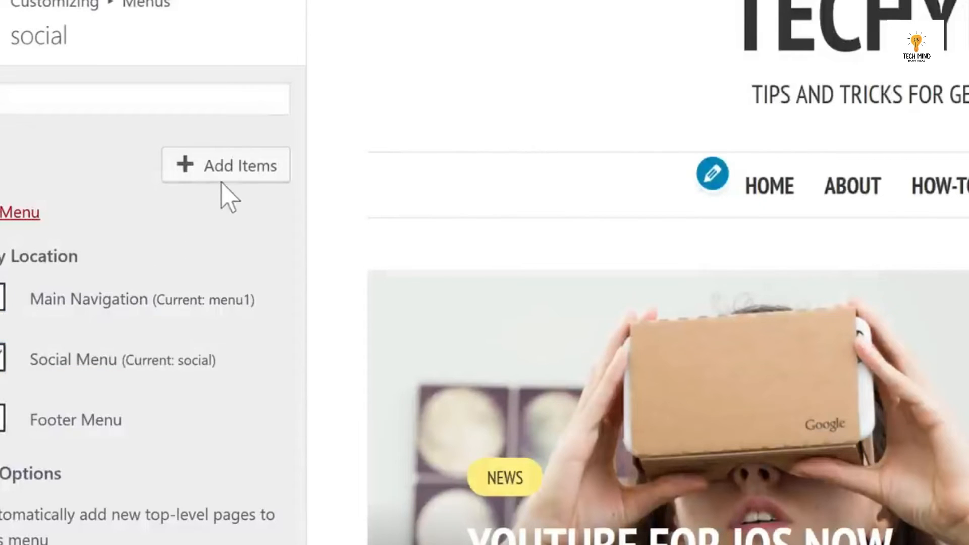
pyautogui.click(223, 174)
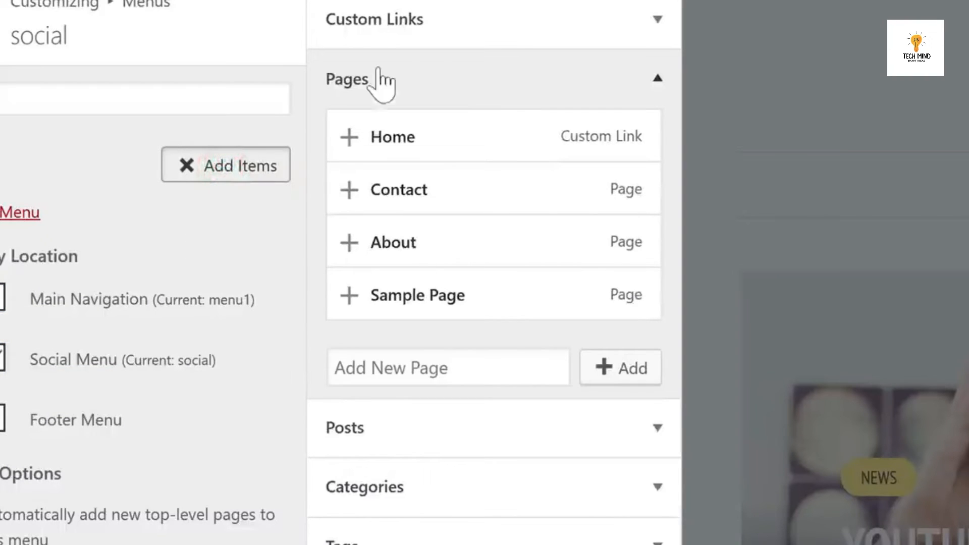
pyautogui.click(431, 28)
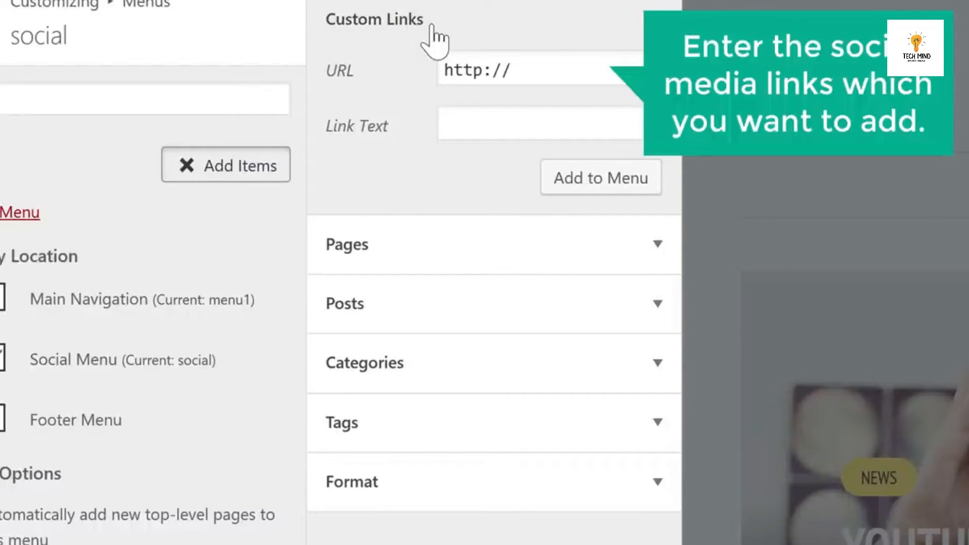
pyautogui.click(526, 67)
pyautogui.write('www.facebook.com/Techyfruit')
pyautogui.press('Tab')
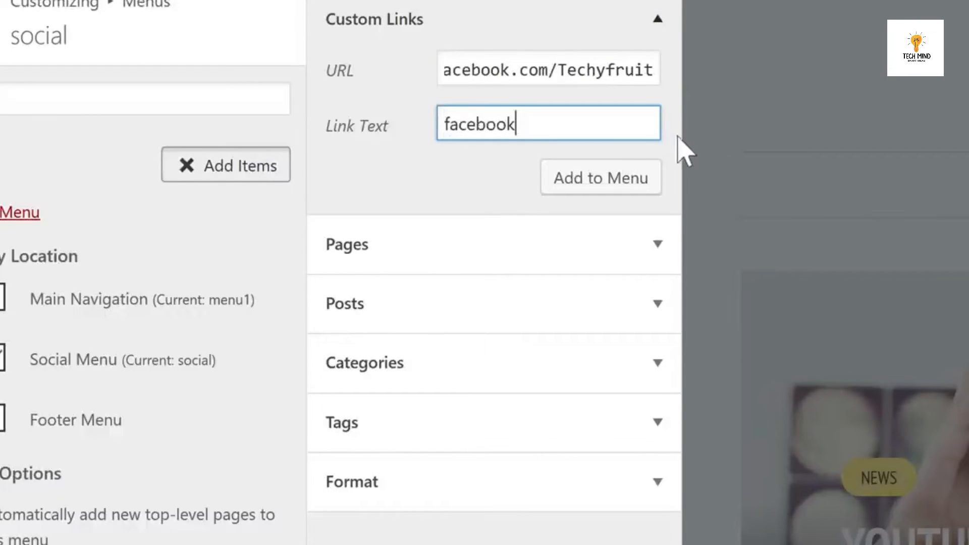
pyautogui.click(591, 187)
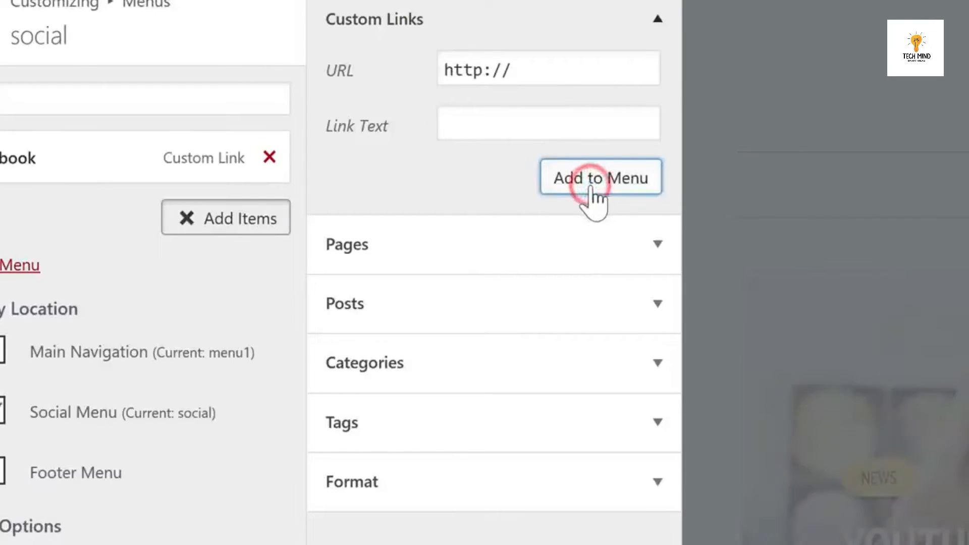
# Add Twitter and Google+ custom links to the social menu and Save & Publish.
pyautogui.click(584, 73)
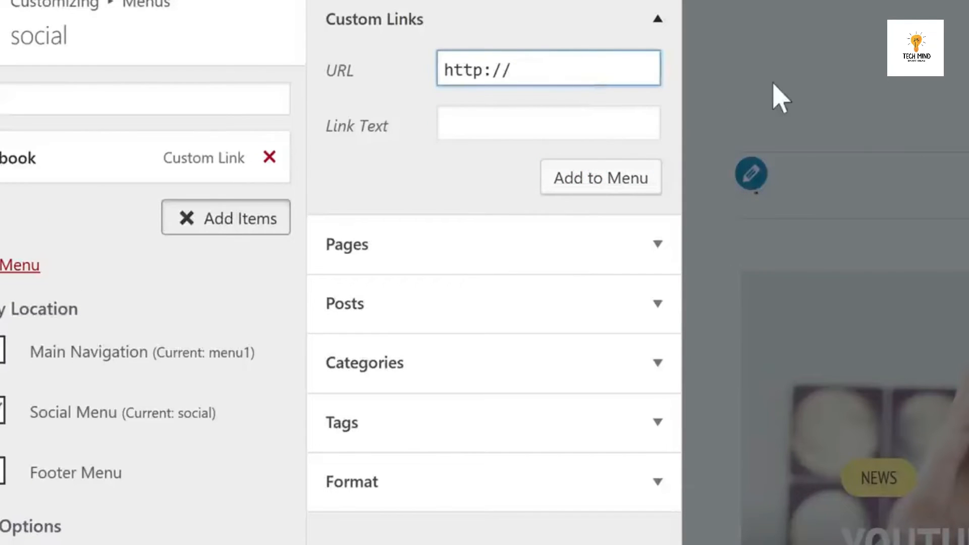
pyautogui.hotkey('ctrl', 'a')
pyautogui.write('twitter.com/Techyfruit')
pyautogui.press('Tab')
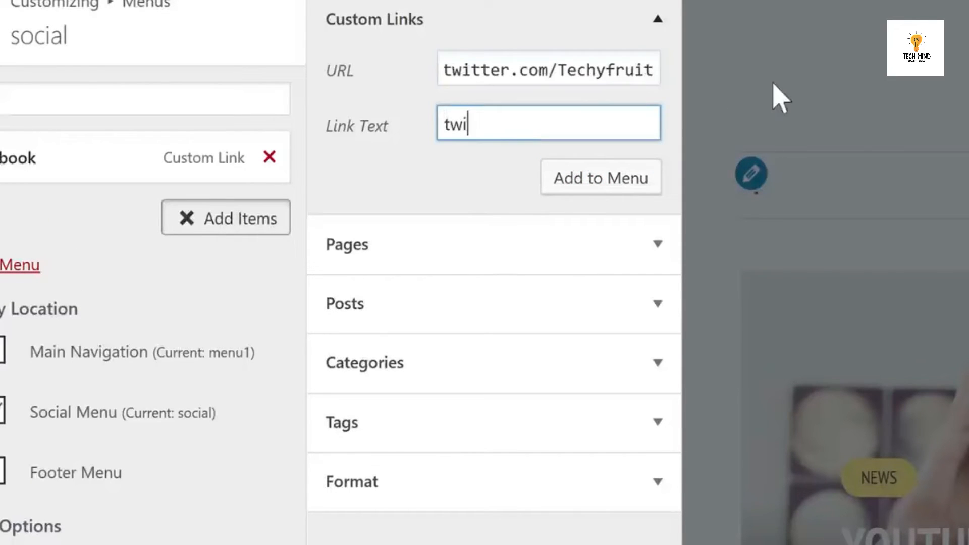
pyautogui.click(595, 188)
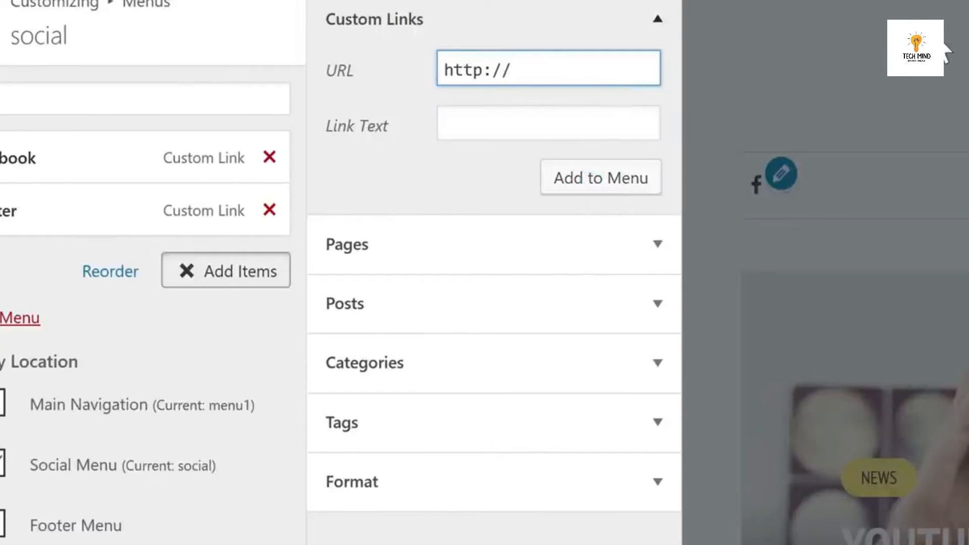
pyautogui.hotkey('ctrl', 'a')
pyautogui.hotkey('ctrl', 'v')
pyautogui.press('Tab')
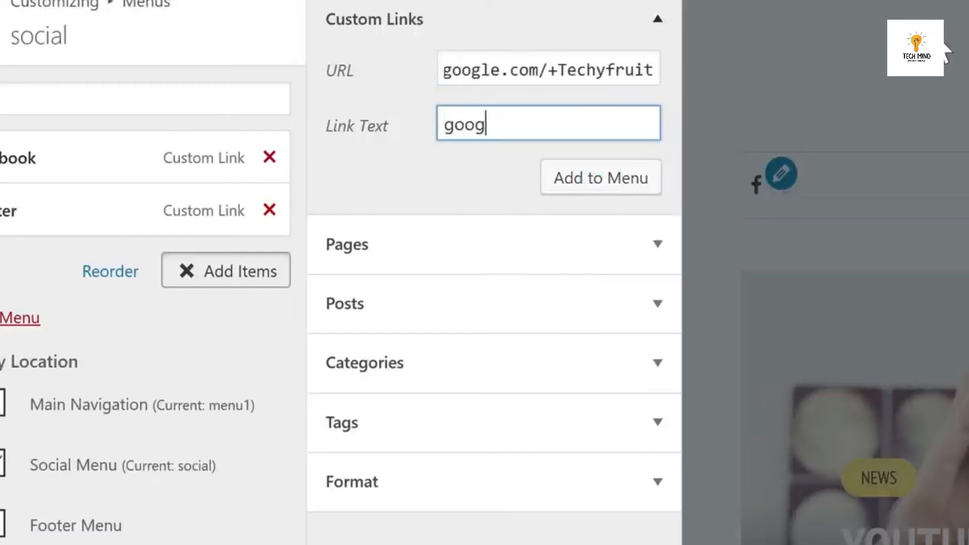
pyautogui.click(607, 187)
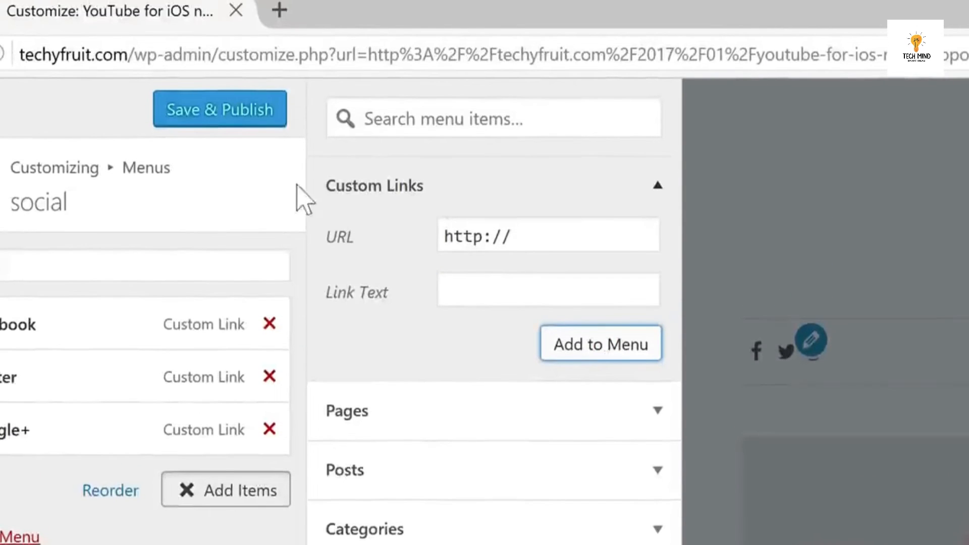
pyautogui.click(219, 121)
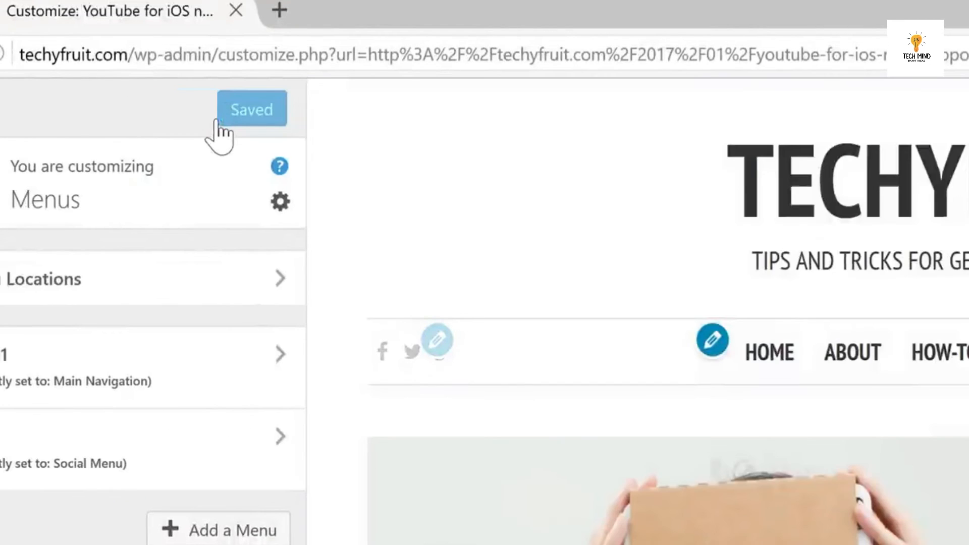
pyautogui.click(0, 109)
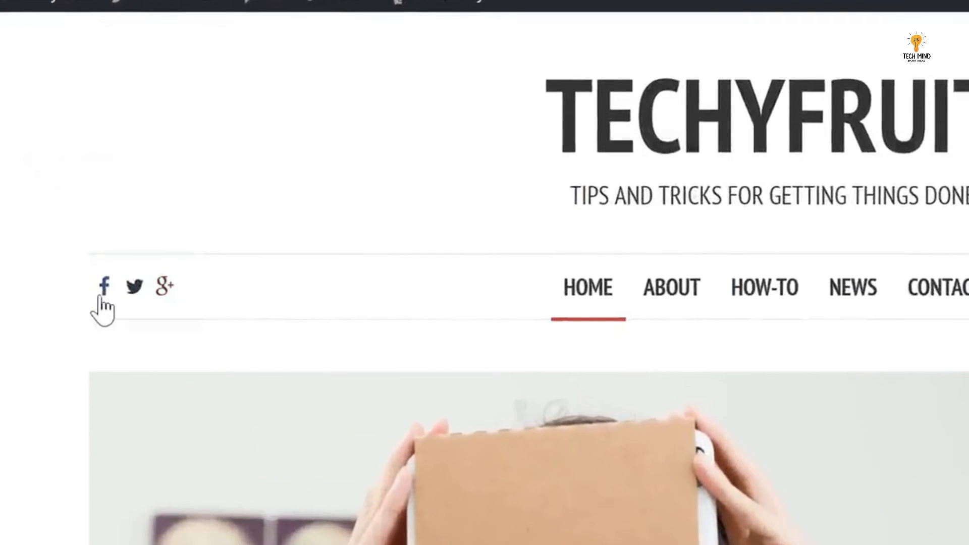
# Confirm the header's Facebook icon opens facebook.com/Techyfruit, then close that tab.
pyautogui.click(103, 287)
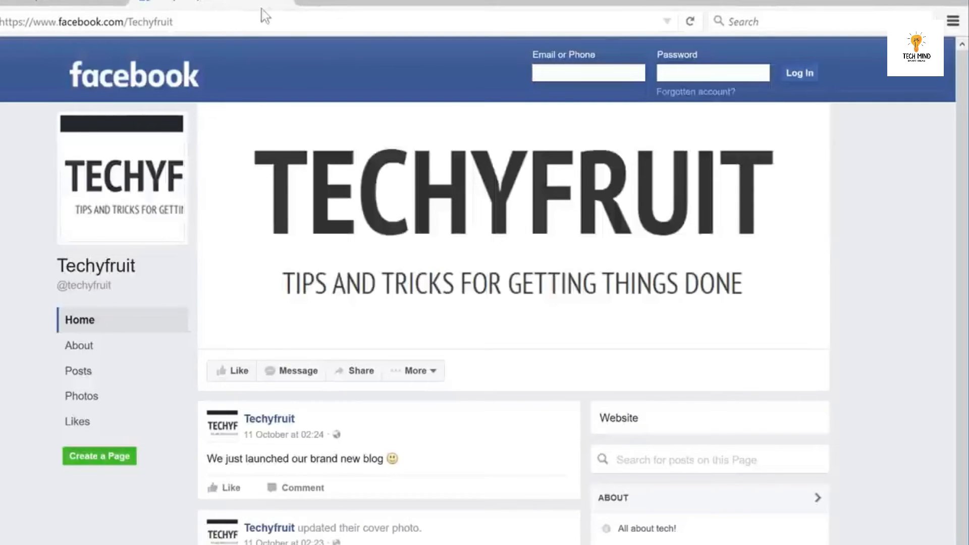
pyautogui.click(280, 4)
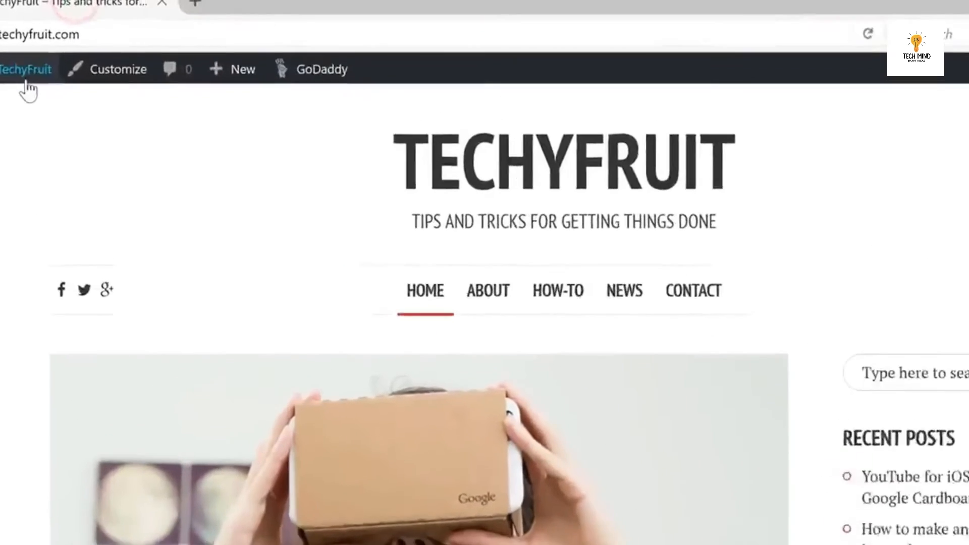
# In Users > Your Profile, enter your first name and an aspiring-tech-blogger bio, then Update Profile.
pyautogui.moveTo(25, 91)
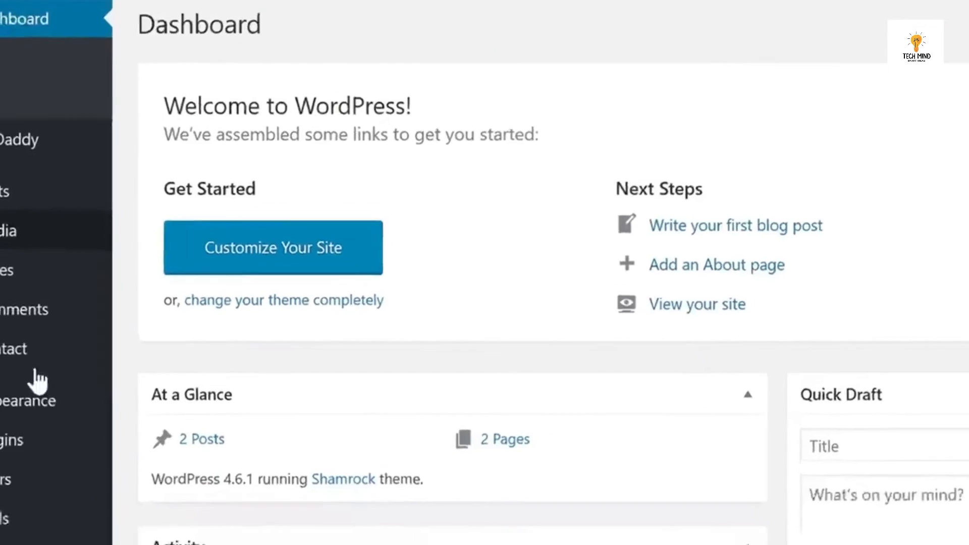
pyautogui.moveTo(13, 216)
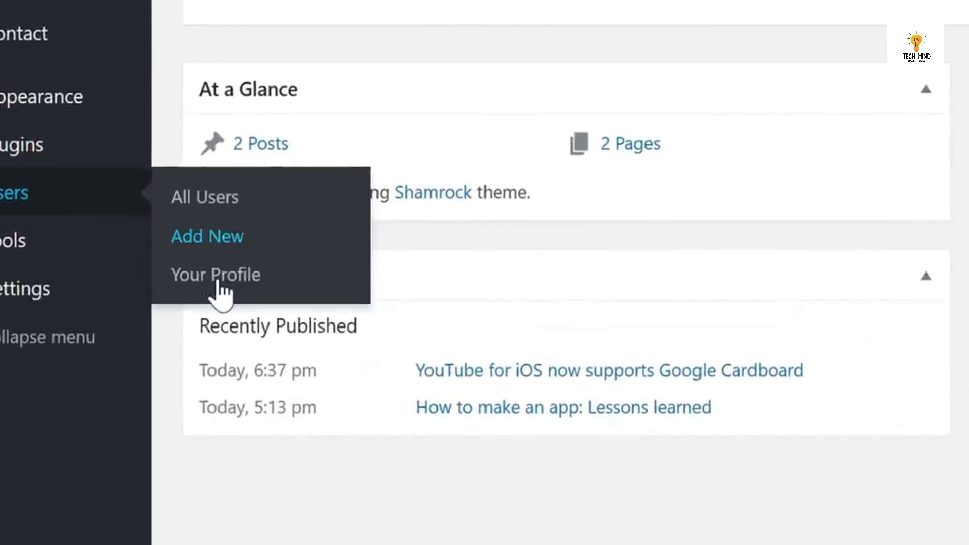
pyautogui.click(211, 278)
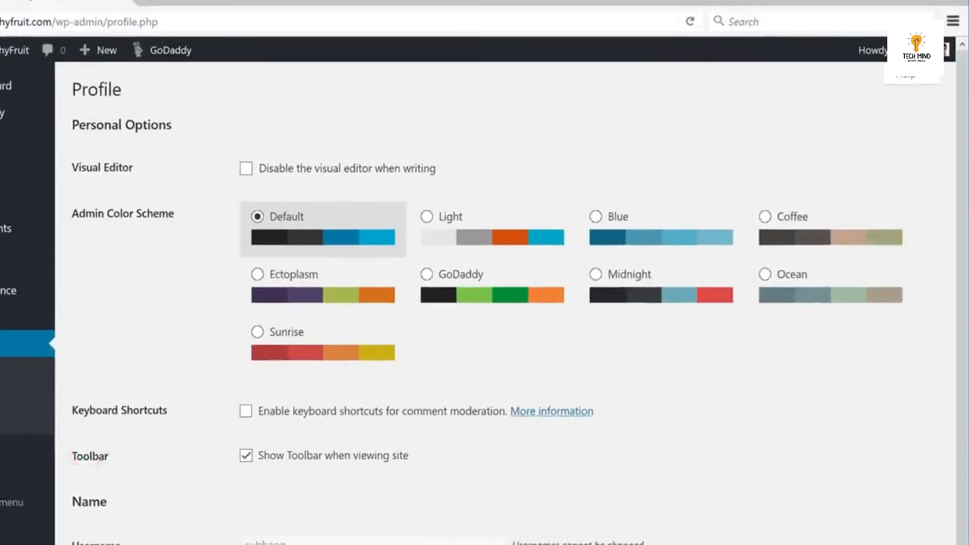
pyautogui.click(374, 531)
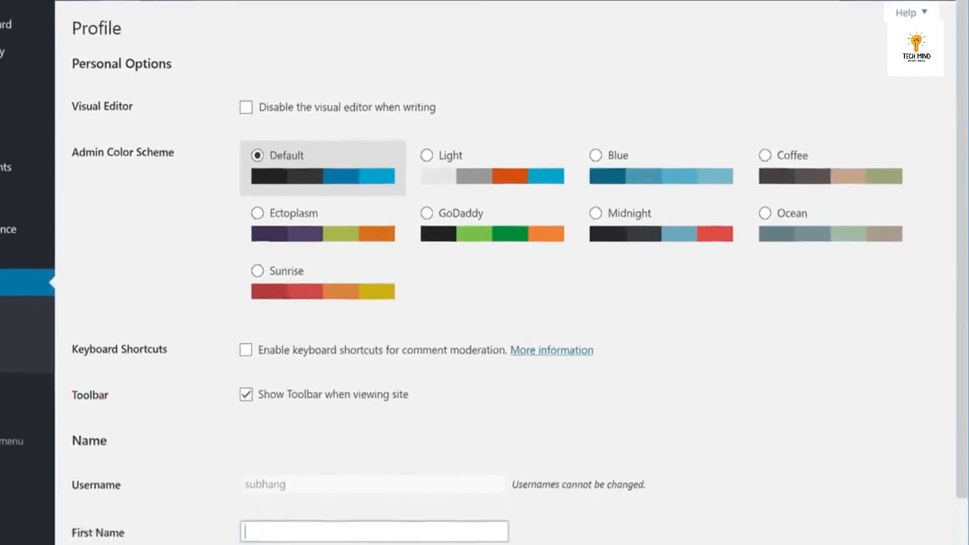
pyautogui.write('Subhang')
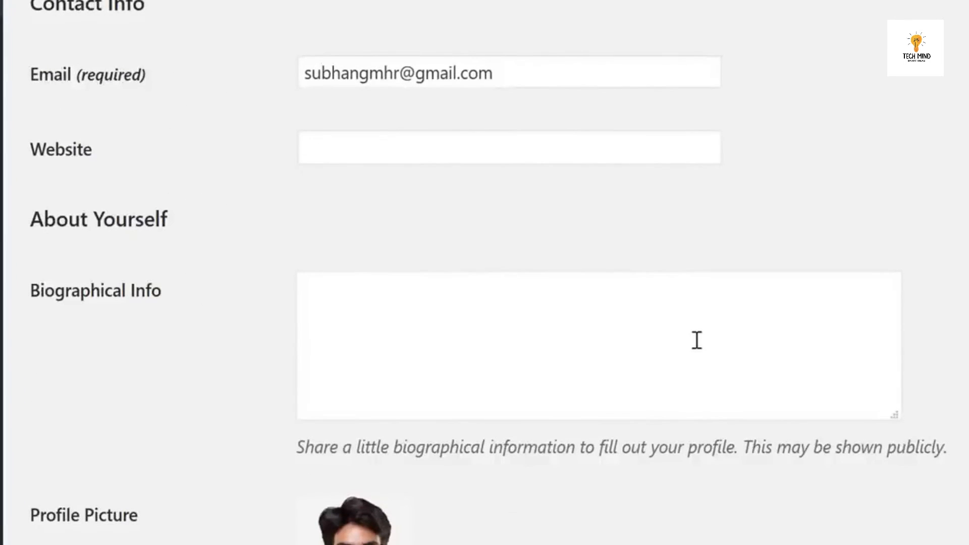
pyautogui.click(696, 339)
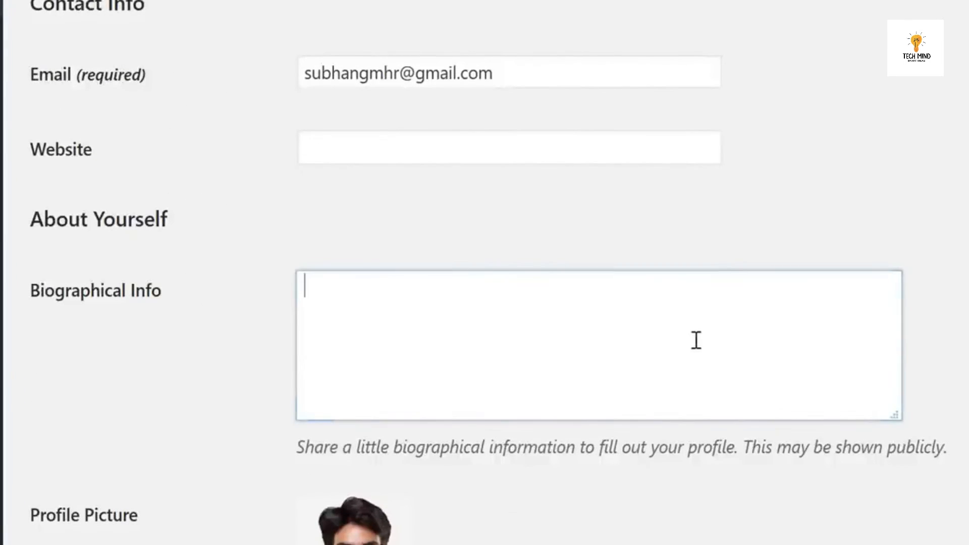
pyautogui.write("Hi, I'm Subhang Mishra, an aspiring blogger with an obsession for all thing")
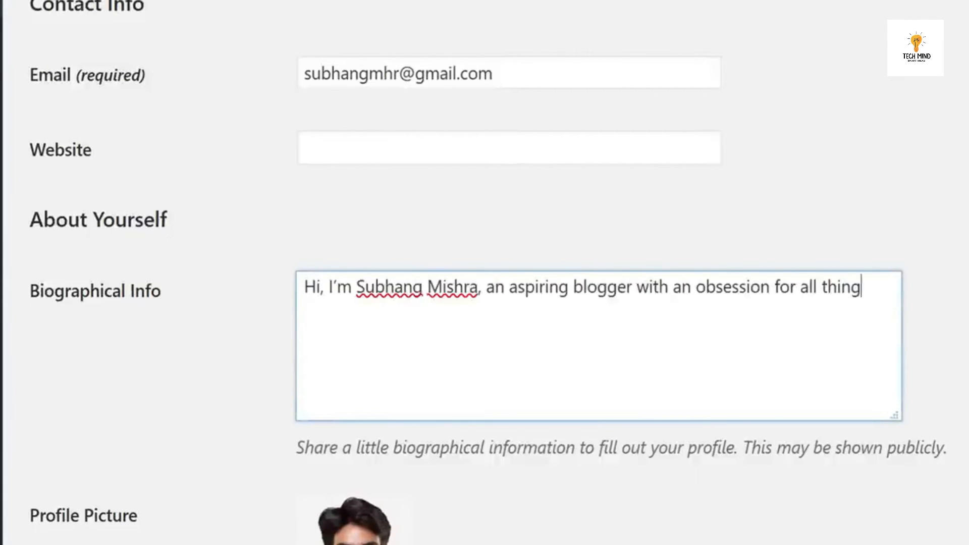
pyautogui.write('s tech. This blog is dedicated to helping people learn about technology.')
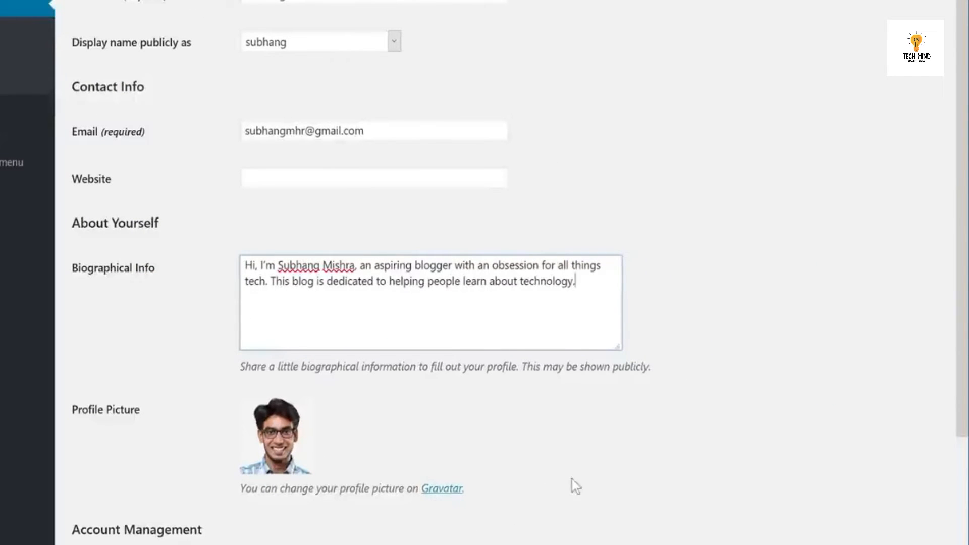
pyautogui.scroll(-4, 848, 373)
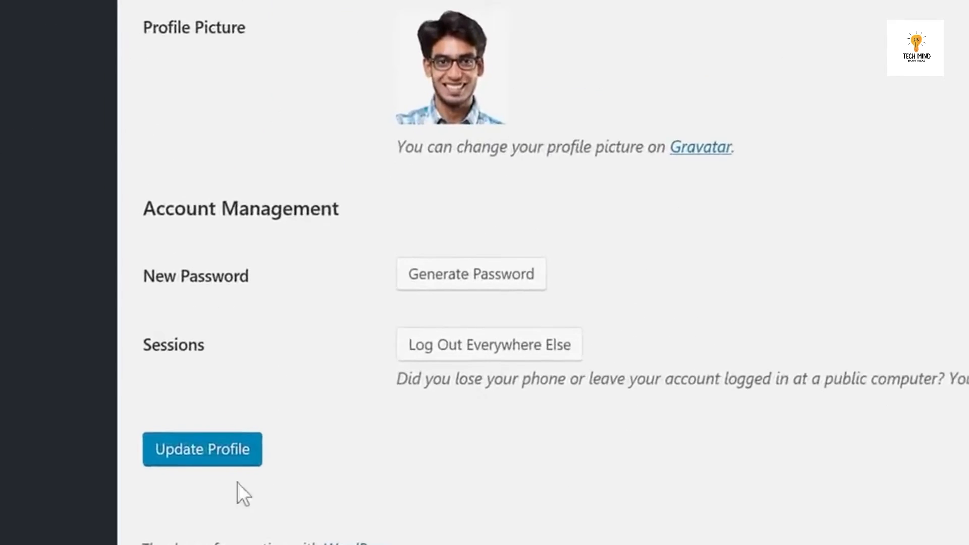
pyautogui.click(202, 459)
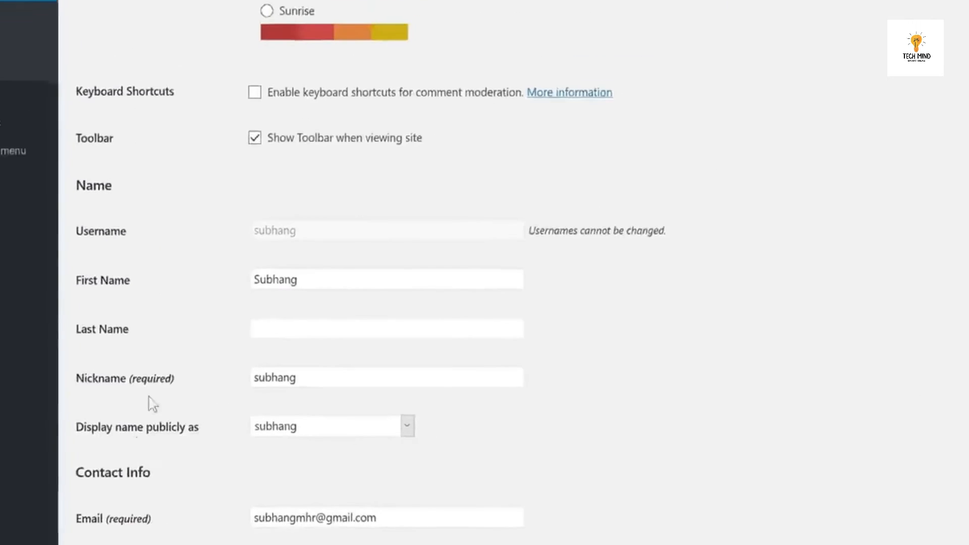
pyautogui.moveTo(12, 53)
pyautogui.click(1, 77)
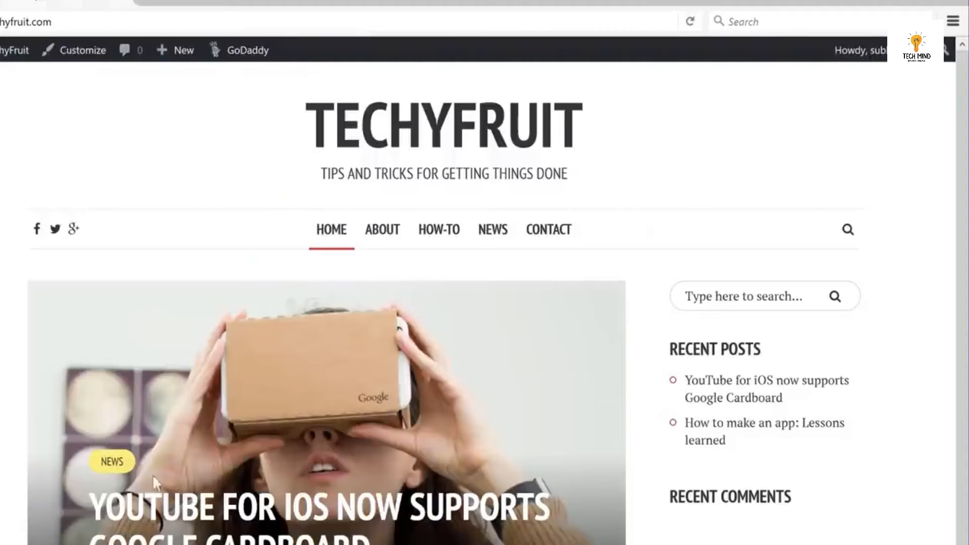
# Open the YouTube for iOS Google Cardboard post and scroll down to its sidebar.
pyautogui.click(203, 542)
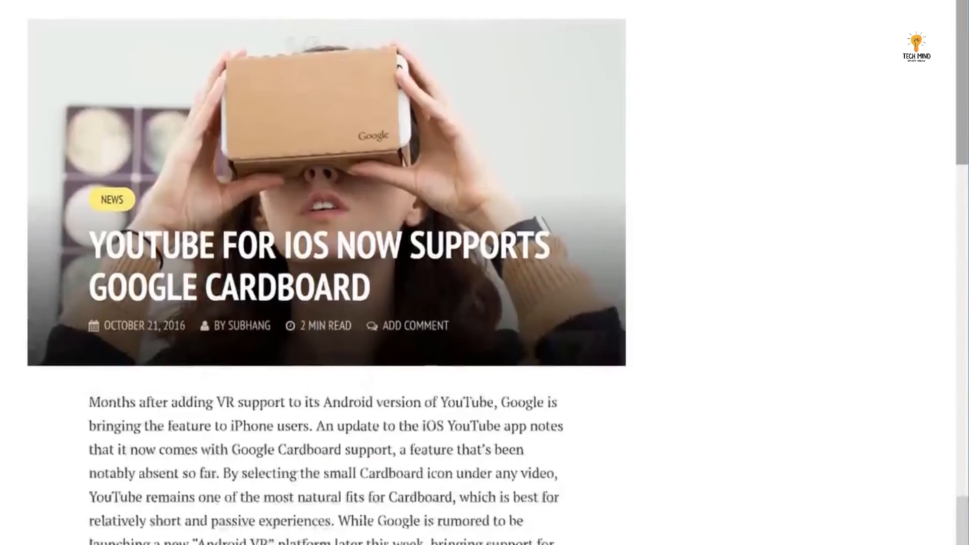
pyautogui.scroll(-6, 327, 354)
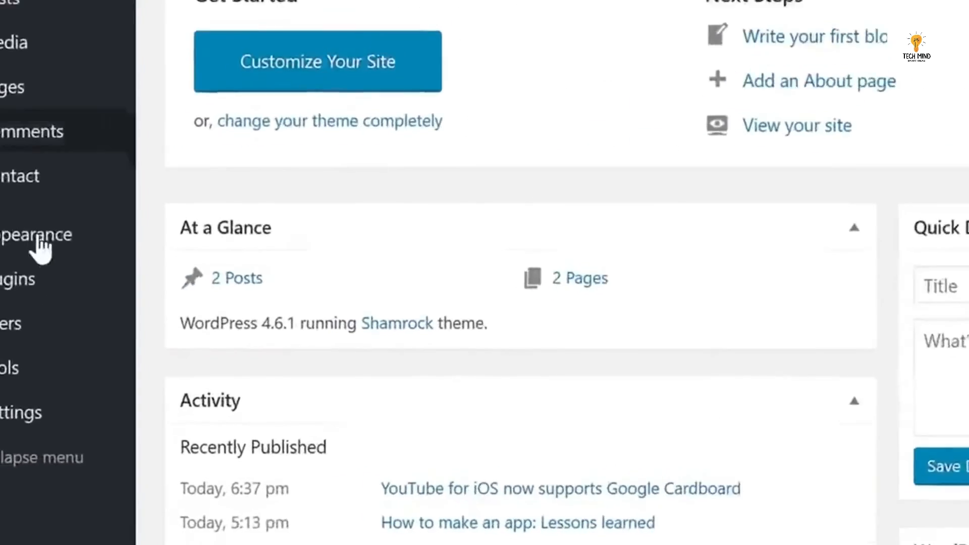
# Search plugins for 'smart au', then install and activate Meks Smart Author Widget.
pyautogui.moveTo(8, 376)
pyautogui.click(203, 307)
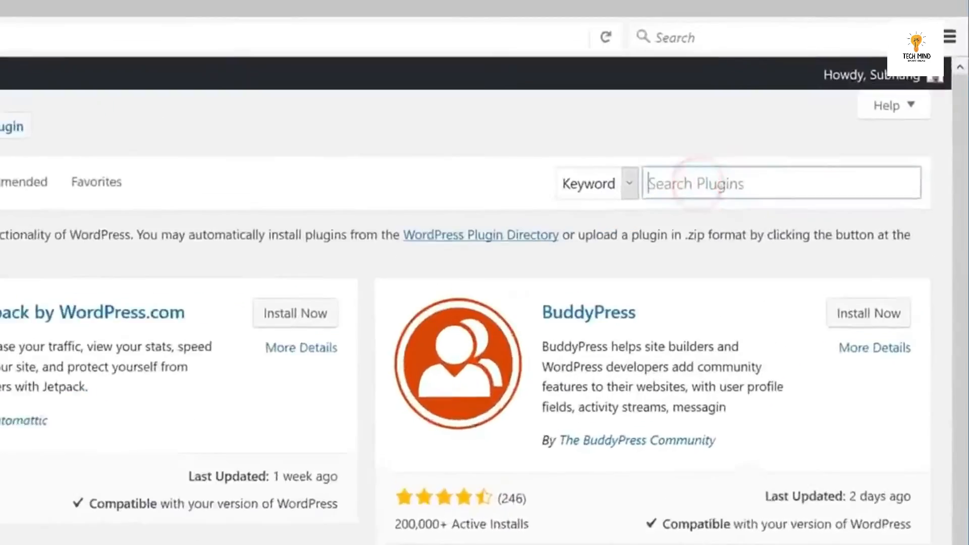
pyautogui.write('smart aut')
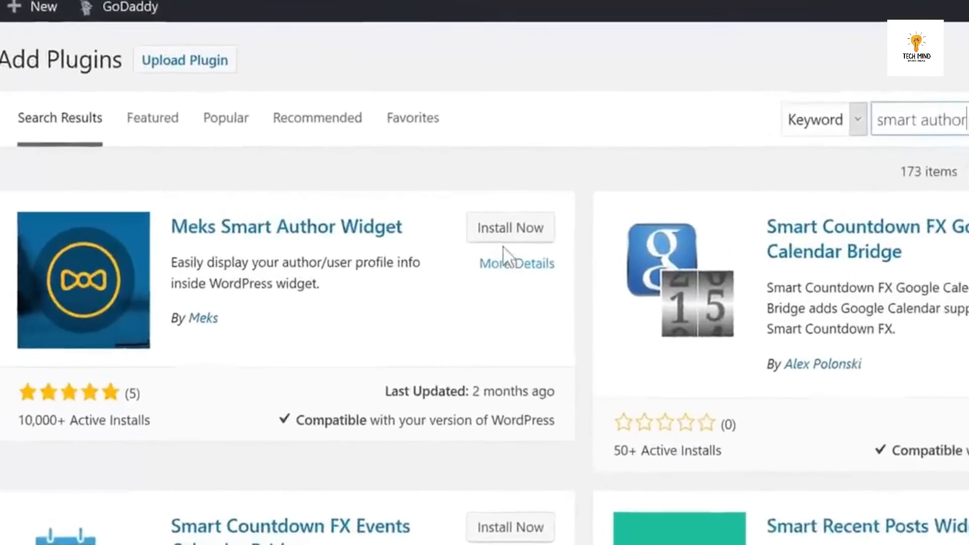
pyautogui.click(506, 235)
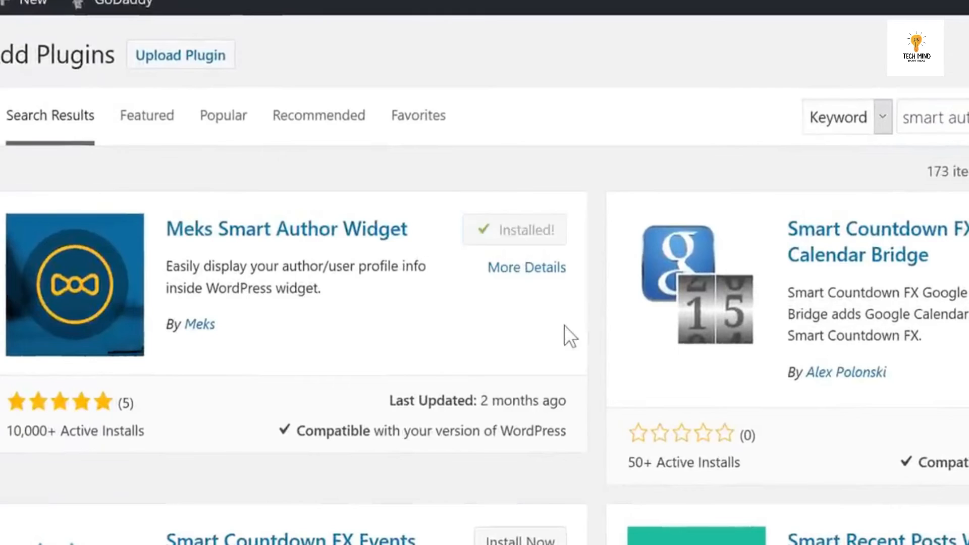
pyautogui.click(531, 231)
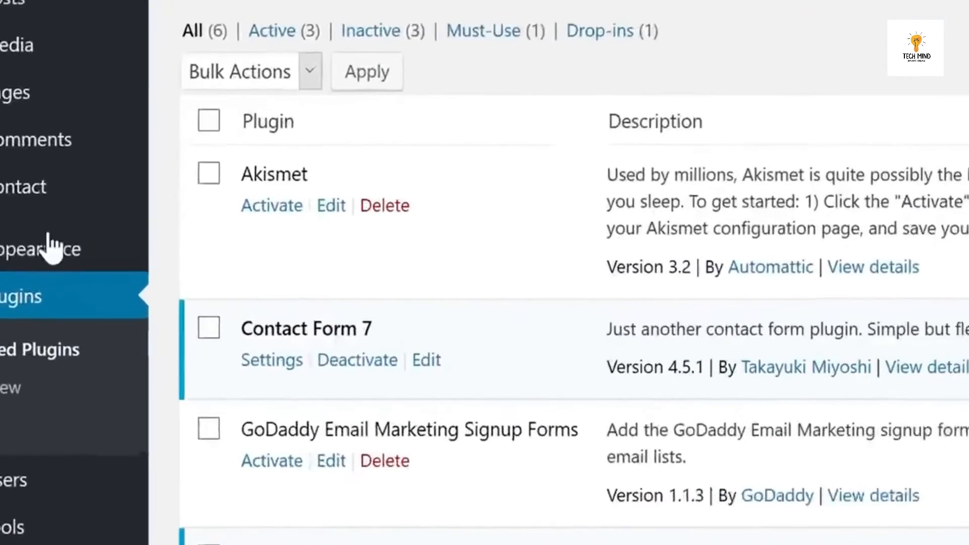
# Place the Meks Smart Author widget into the Post Sidebar on the Widgets page.
pyautogui.moveTo(40, 244)
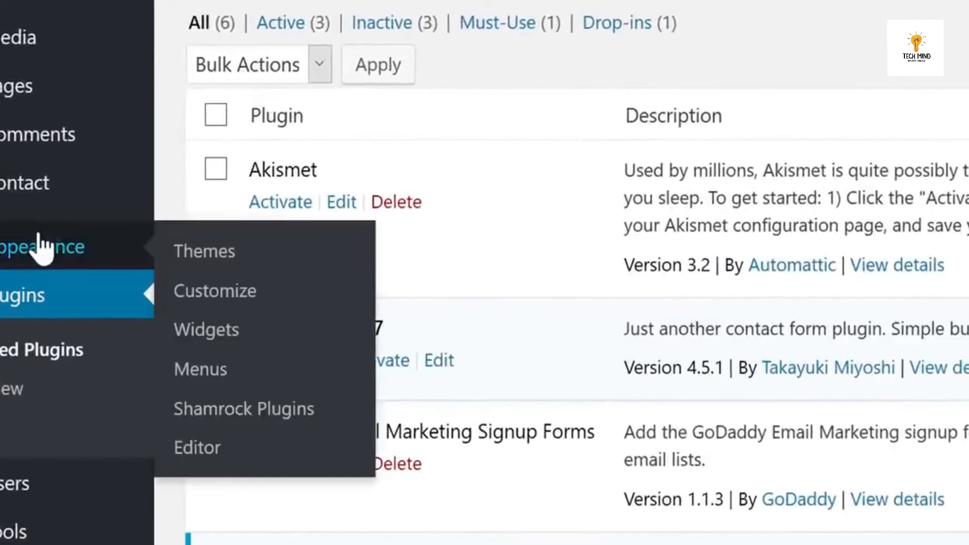
pyautogui.click(206, 337)
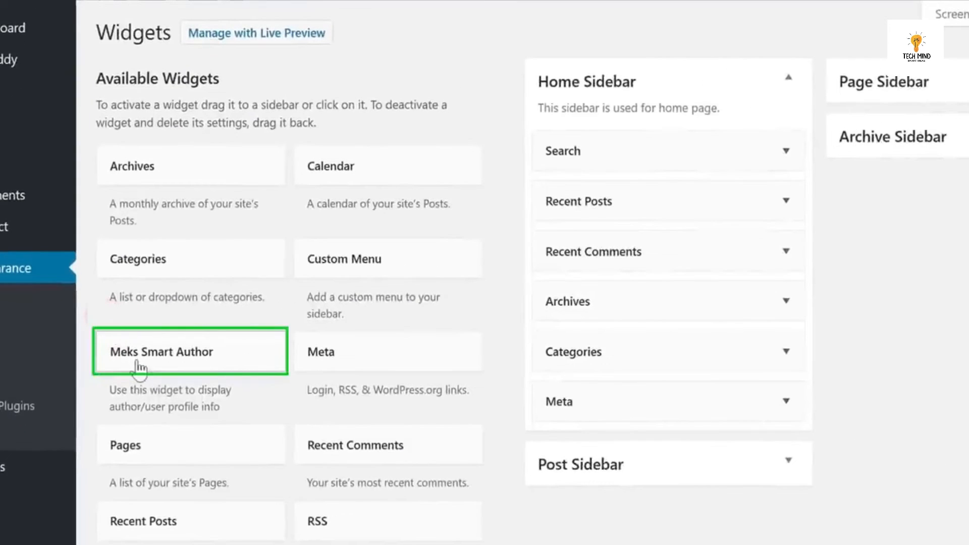
pyautogui.moveTo(139, 370); pyautogui.dragTo(611, 448)
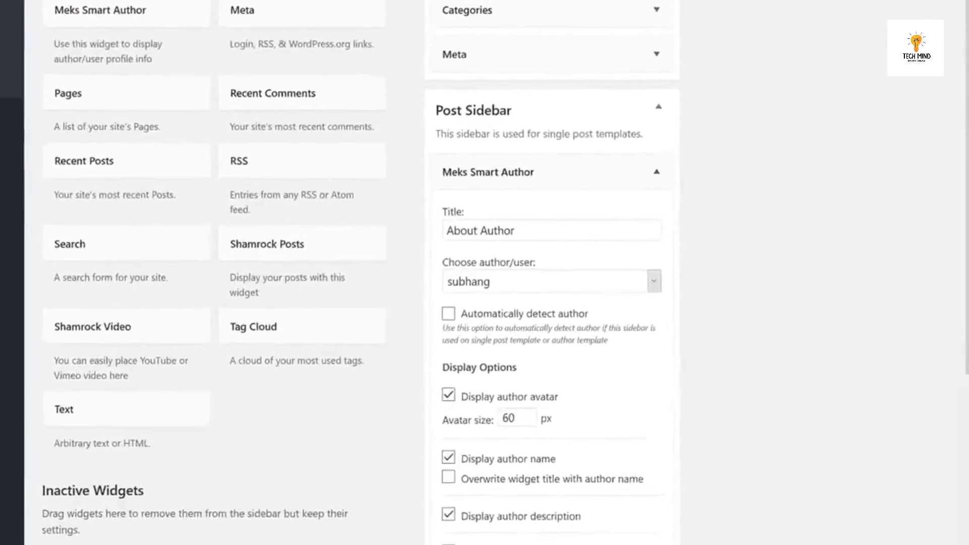
# Retitle the author widget 'About Me' and save it.
pyautogui.tripleClick(617, 232)
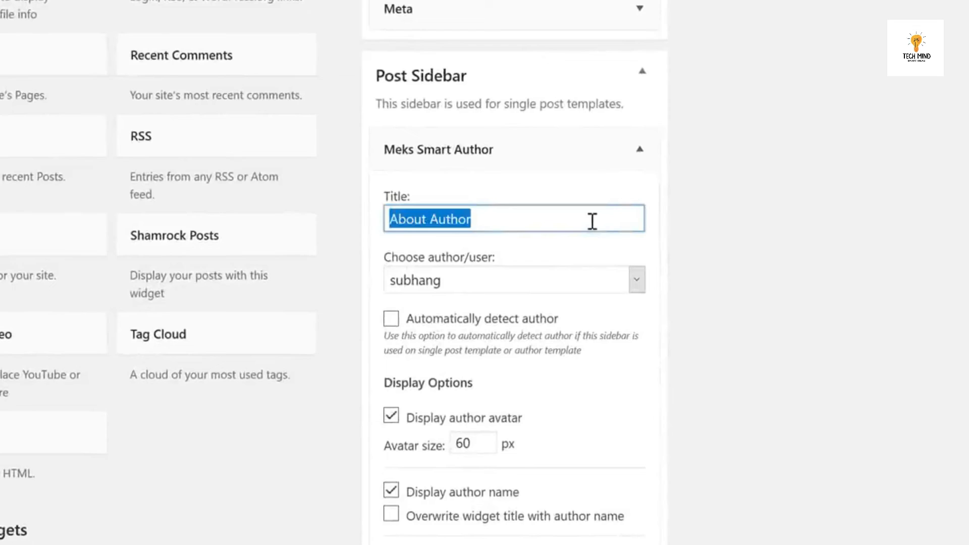
pyautogui.write('About')
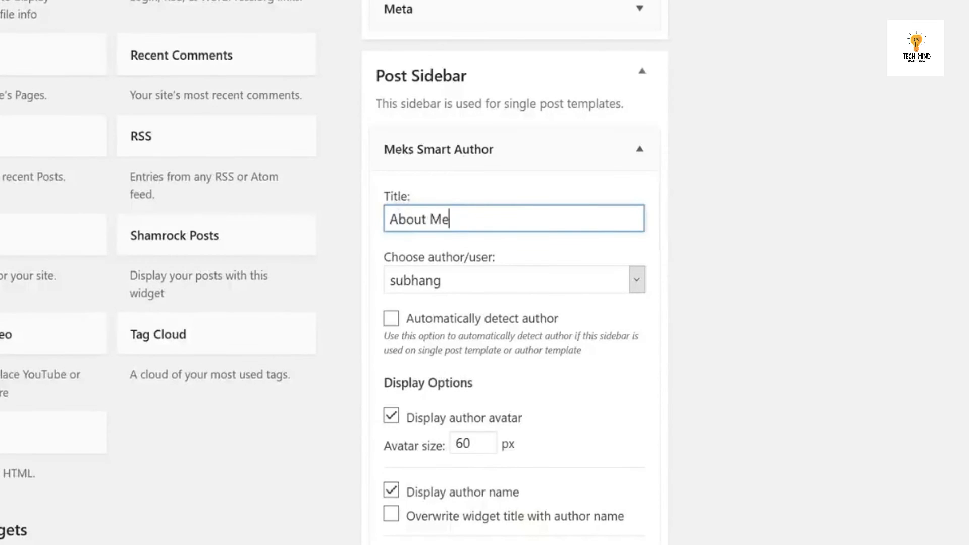
pyautogui.click(929, 174)
pyautogui.scroll(-3, 929, 174)
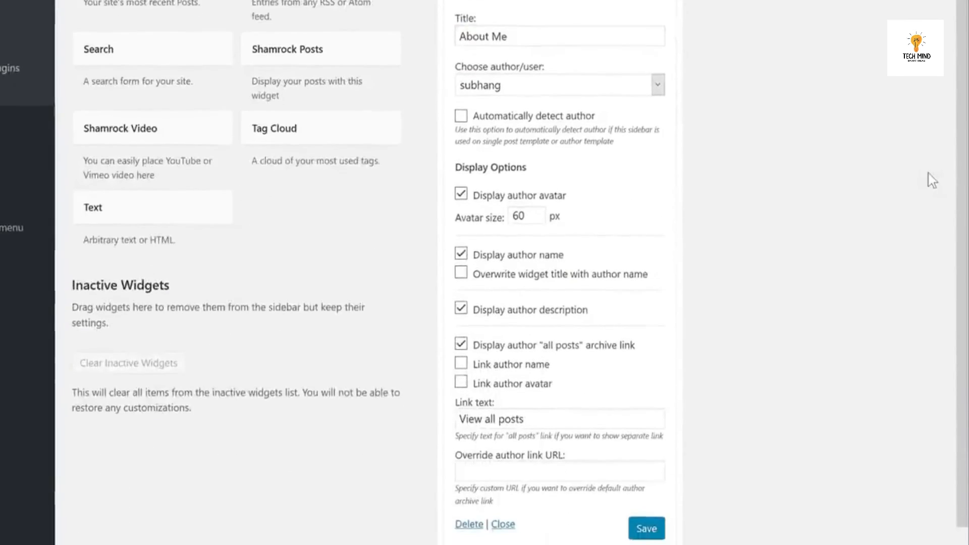
pyautogui.scroll(-1, 933, 180)
pyautogui.click(650, 500)
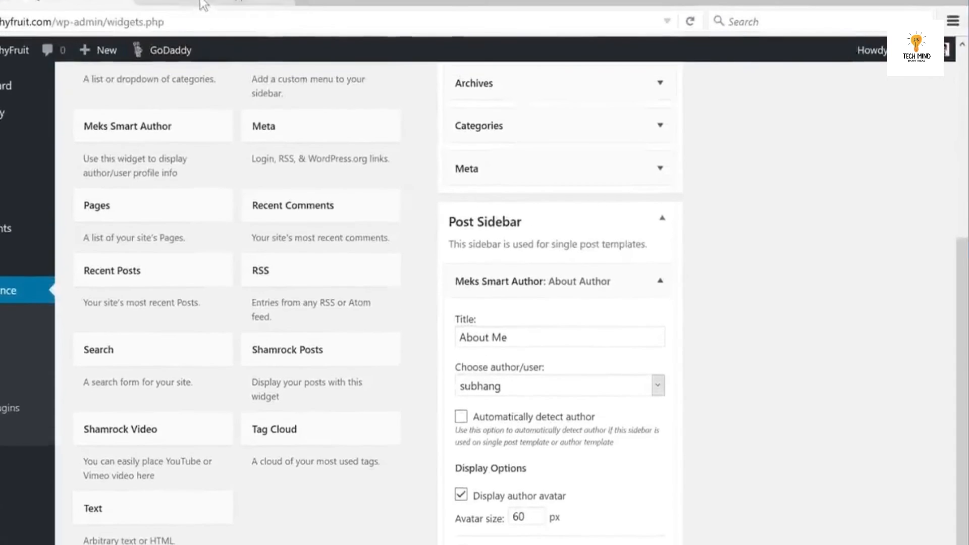
pyautogui.click(200, 2)
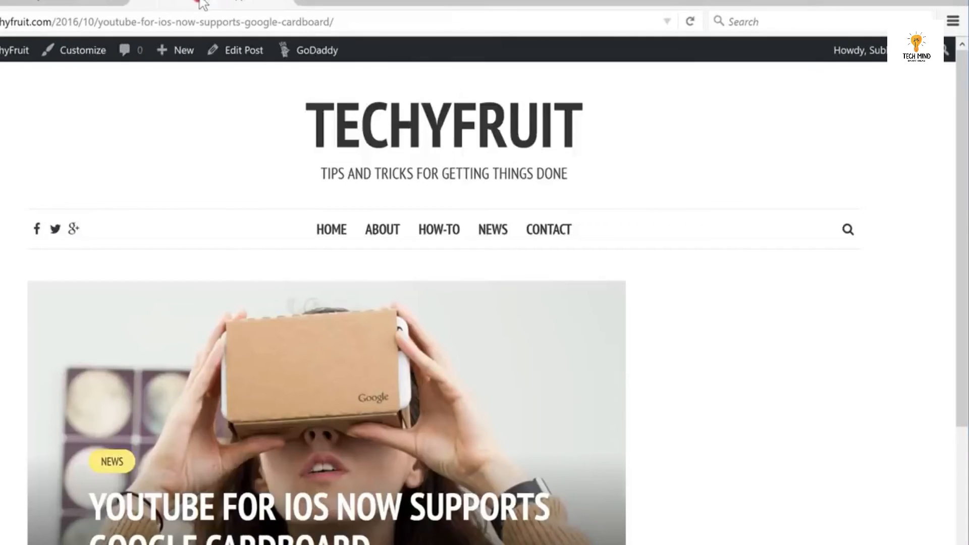
# Reload the live post and scroll its sidebar to check the new About Me widget.
pyautogui.rightClick(156, 128)
pyautogui.click(243, 145)
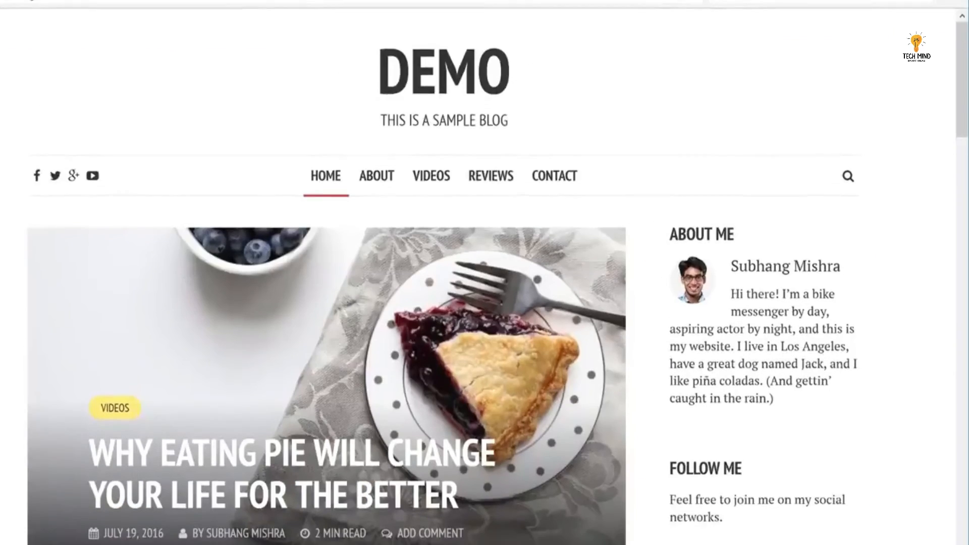
pyautogui.scroll(-3, 749, 297)
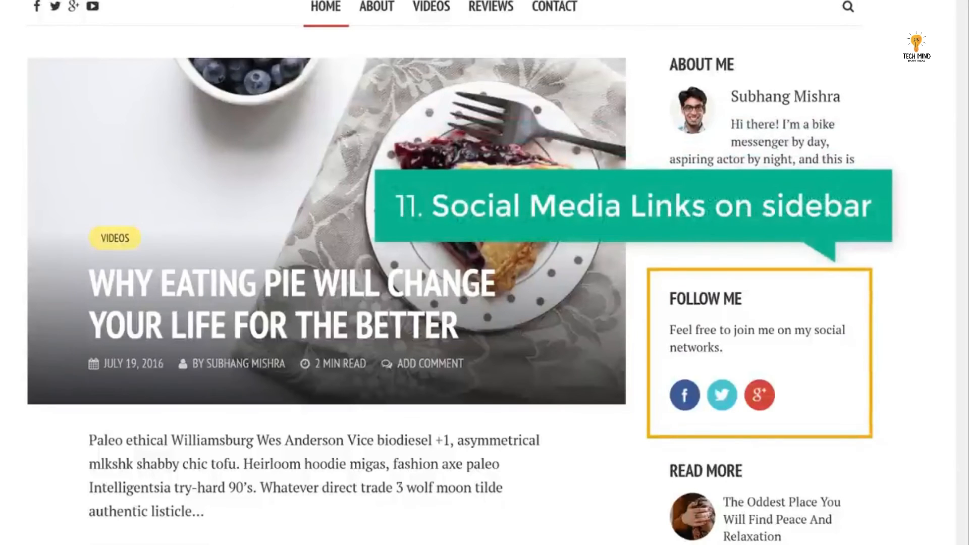
pyautogui.scroll(3, 128, 137)
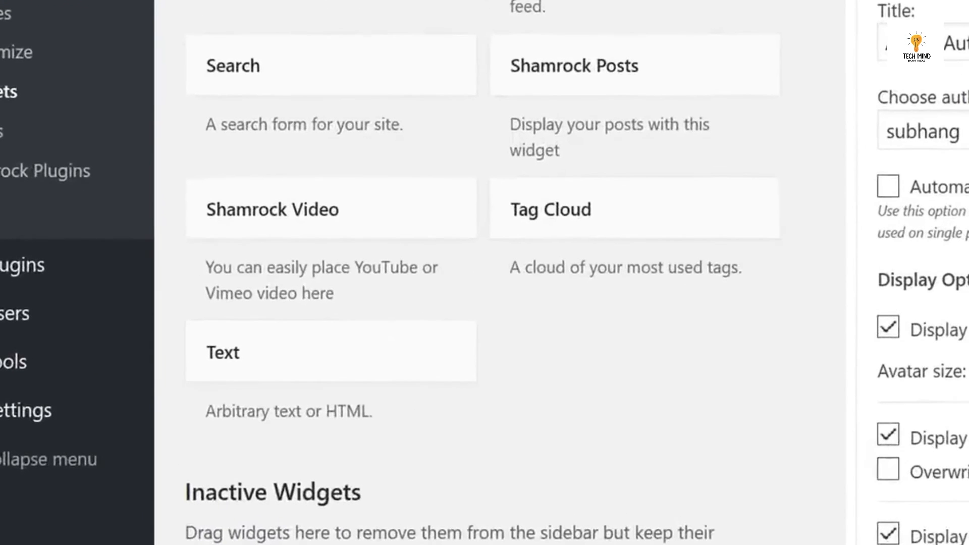
# Search plugins for 'smart social', then install and activate Meks Smart Social Widget.
pyautogui.moveTo(4, 270)
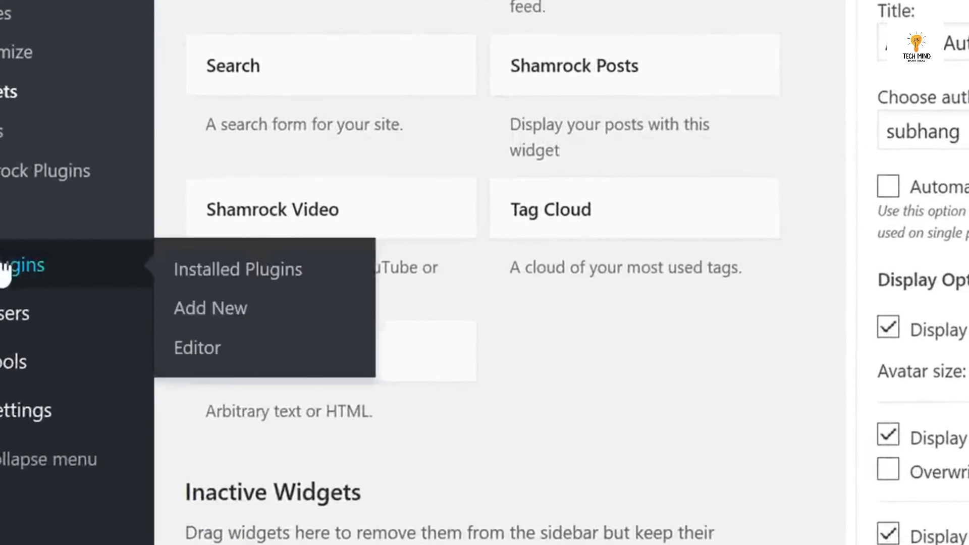
pyautogui.click(226, 310)
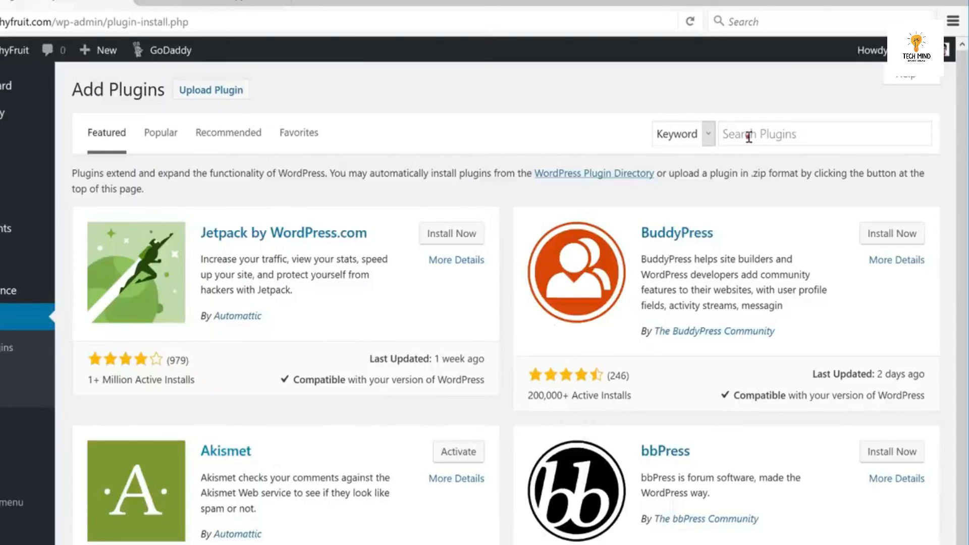
pyautogui.click(749, 135)
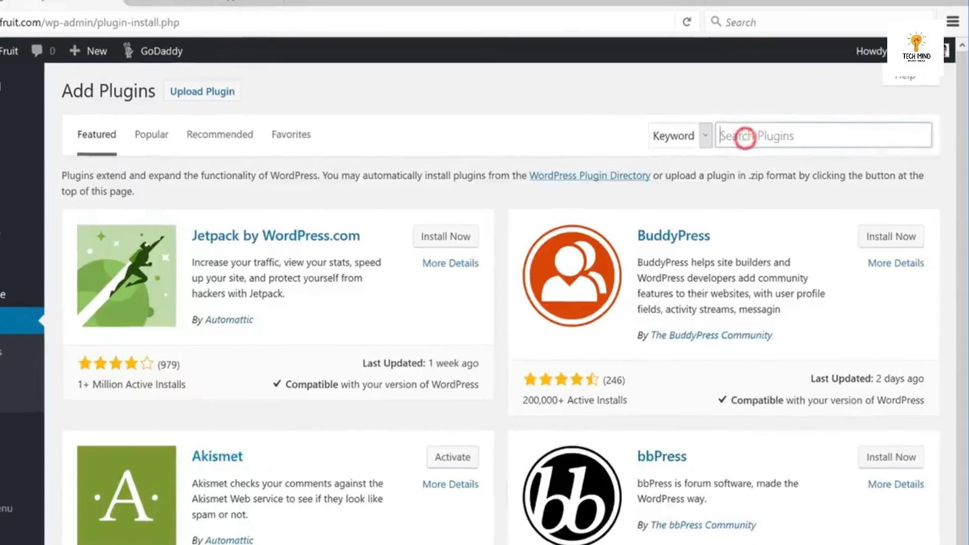
pyautogui.write('smart so')
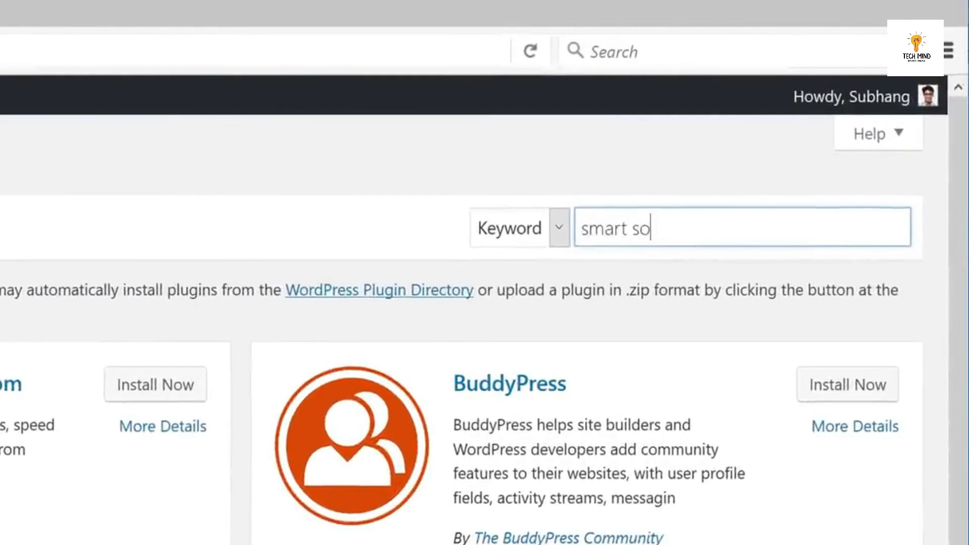
pyautogui.write('cial')
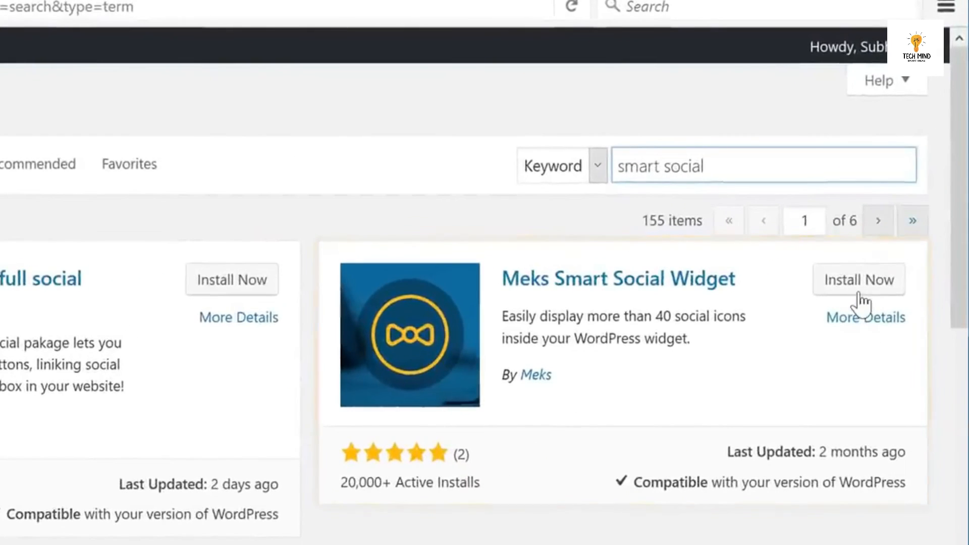
pyautogui.click(858, 289)
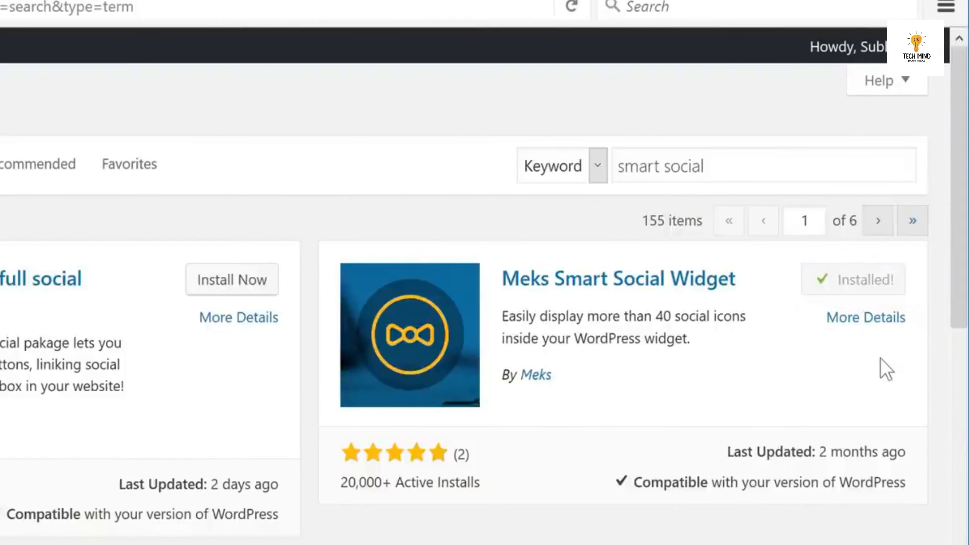
pyautogui.click(869, 283)
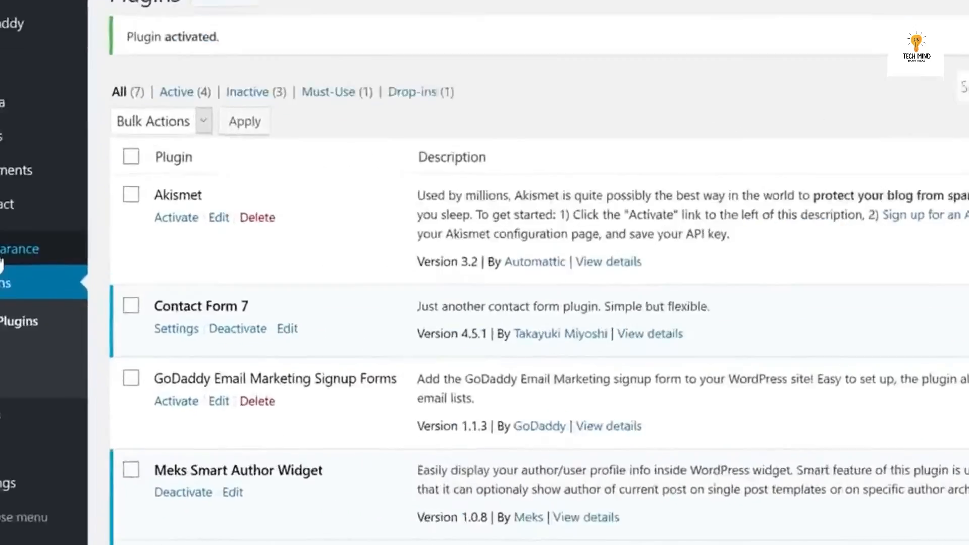
# Add the Meks Social Widget to the Post Sidebar and write its introduction text.
pyautogui.moveTo(15, 250)
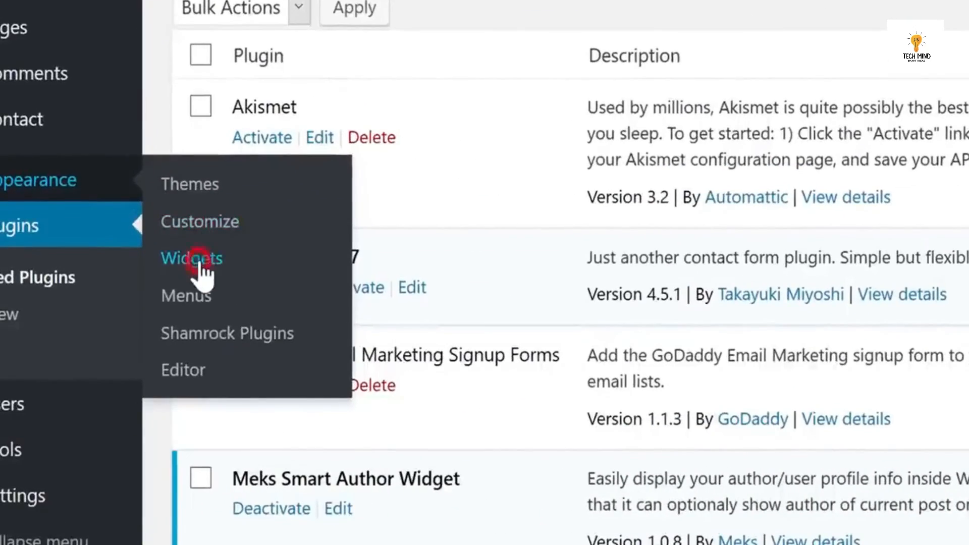
pyautogui.click(200, 260)
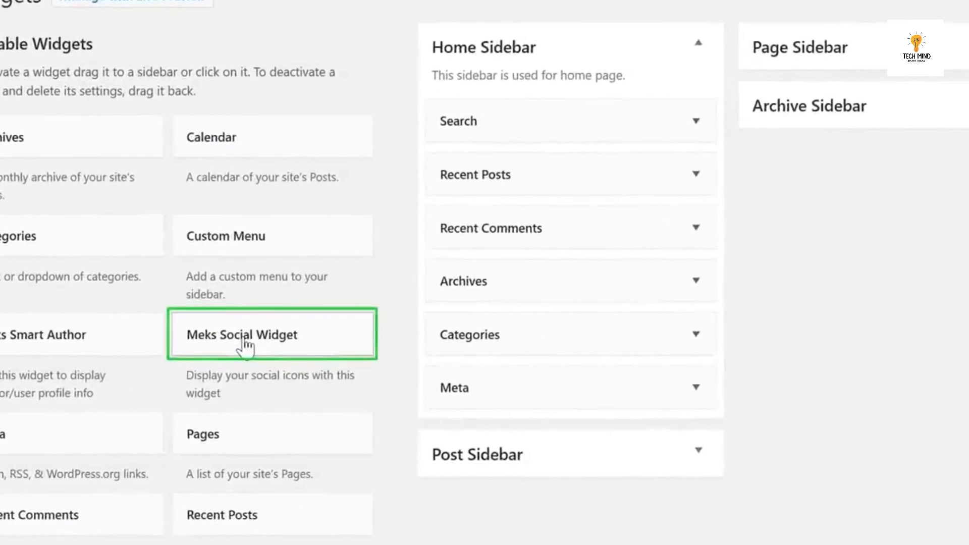
pyautogui.moveTo(281, 358); pyautogui.dragTo(554, 418)
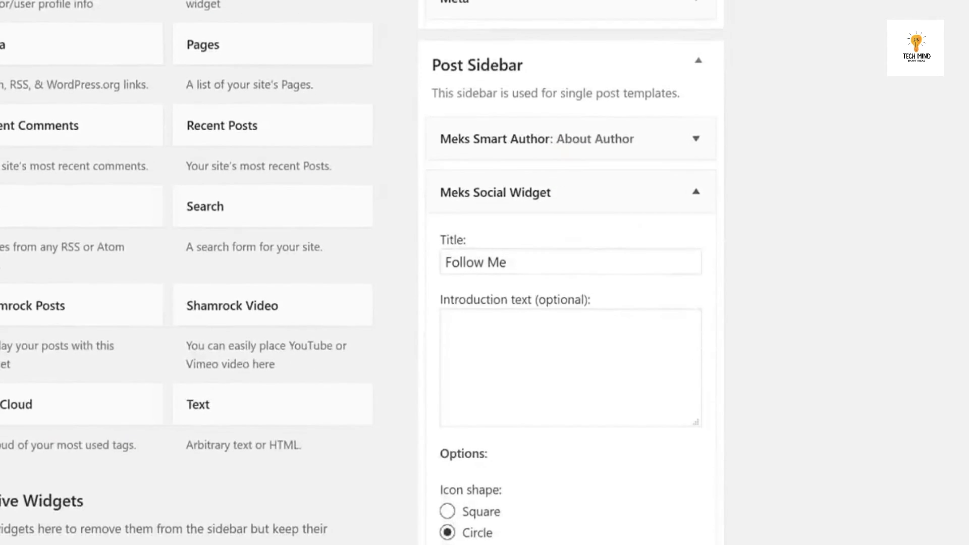
pyautogui.click(632, 136)
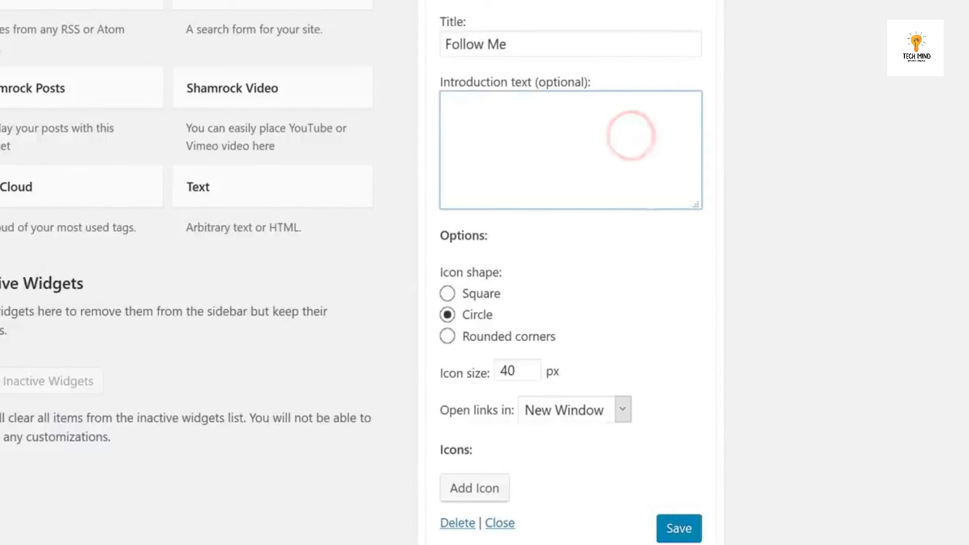
pyautogui.write('works.')
# Add Facebook and Twitter icons linking to facebook.com/Techyfruit and twitter.com/Techyfruit.
pyautogui.click(475, 488)
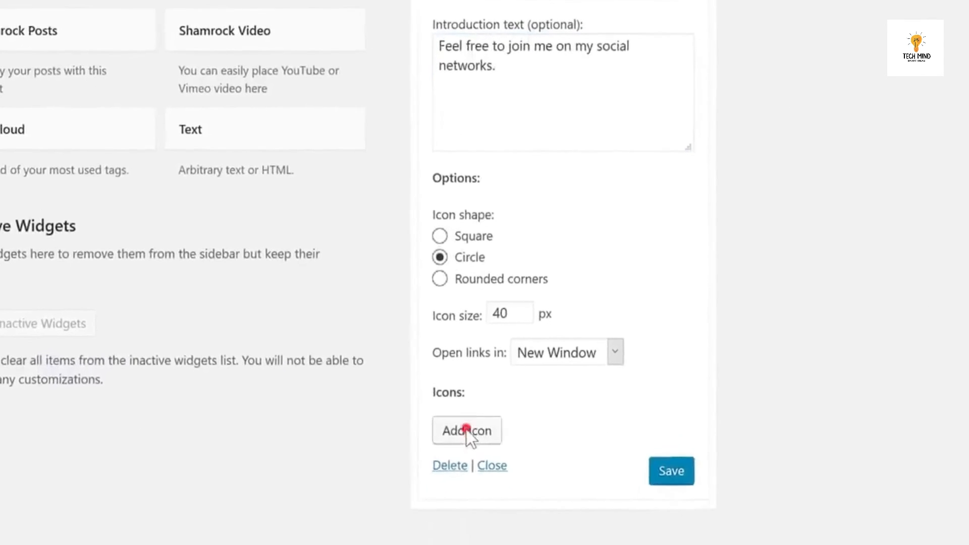
pyautogui.click(500, 487)
pyautogui.press('f')
pyautogui.press('Return')
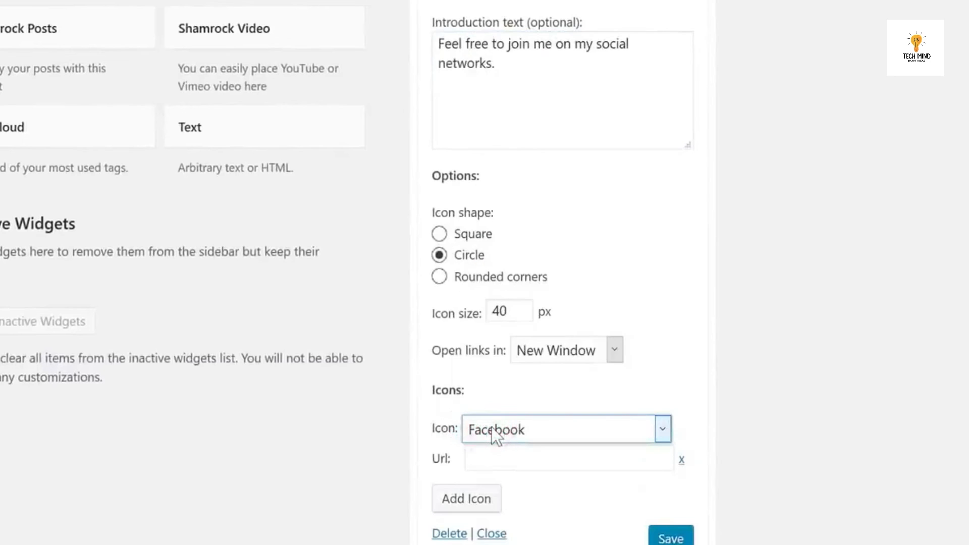
pyautogui.click(500, 458)
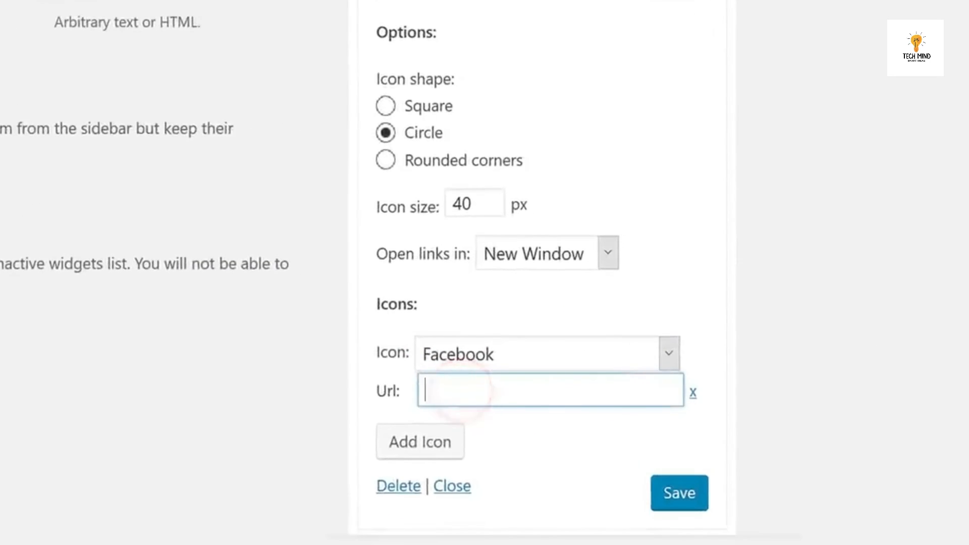
pyautogui.write('https://www.facebook.com/Techyfruit')
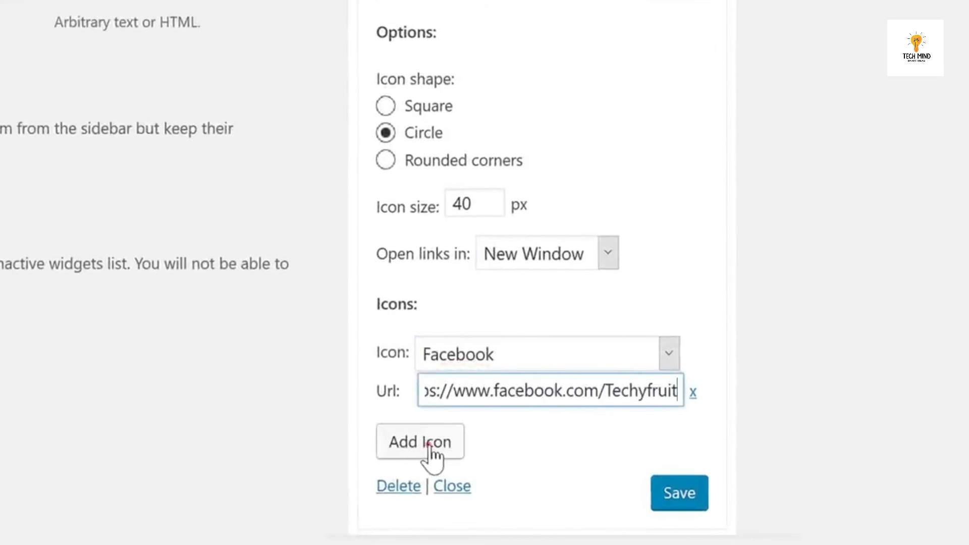
pyautogui.click(430, 444)
pyautogui.click(474, 469)
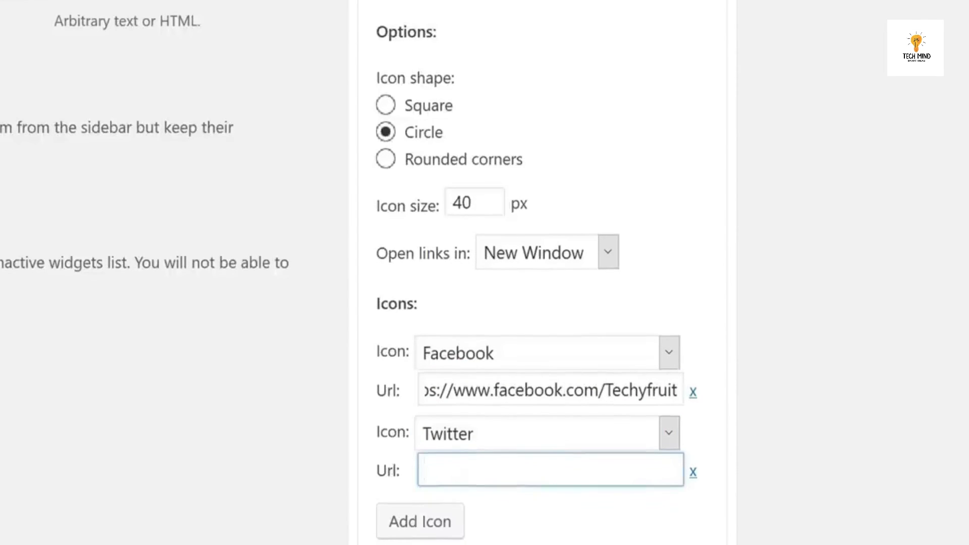
pyautogui.write('https://twitter.com/Techyfruit')
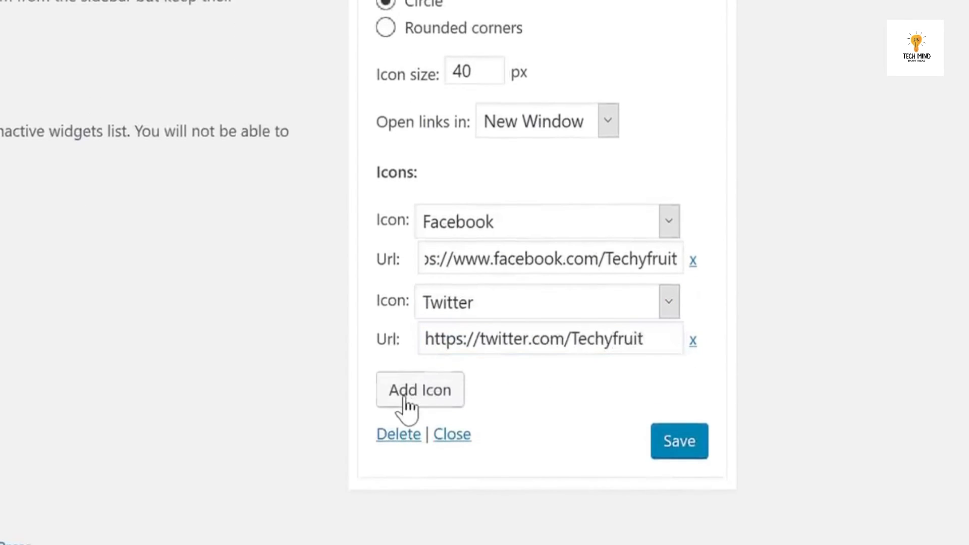
# Add a GooglePlus icon linking to google.com/+Techyfruit and save the social widget.
pyautogui.click(406, 404)
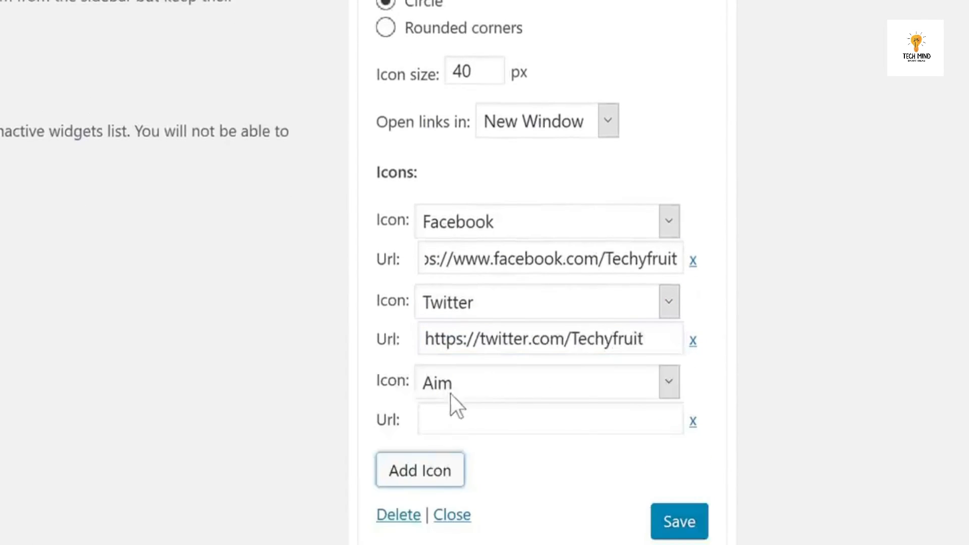
pyautogui.click(481, 382)
pyautogui.press('g')
pyautogui.press('g')
pyautogui.press('g')
pyautogui.press('Return')
pyautogui.press('Tab')
pyautogui.write('https://www.google.com/+Techyfruit')
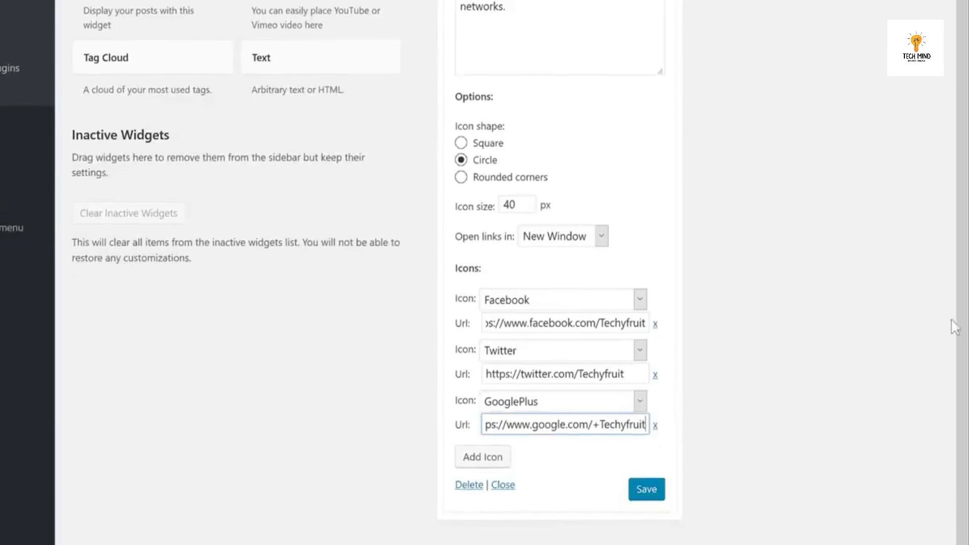
pyautogui.click(645, 492)
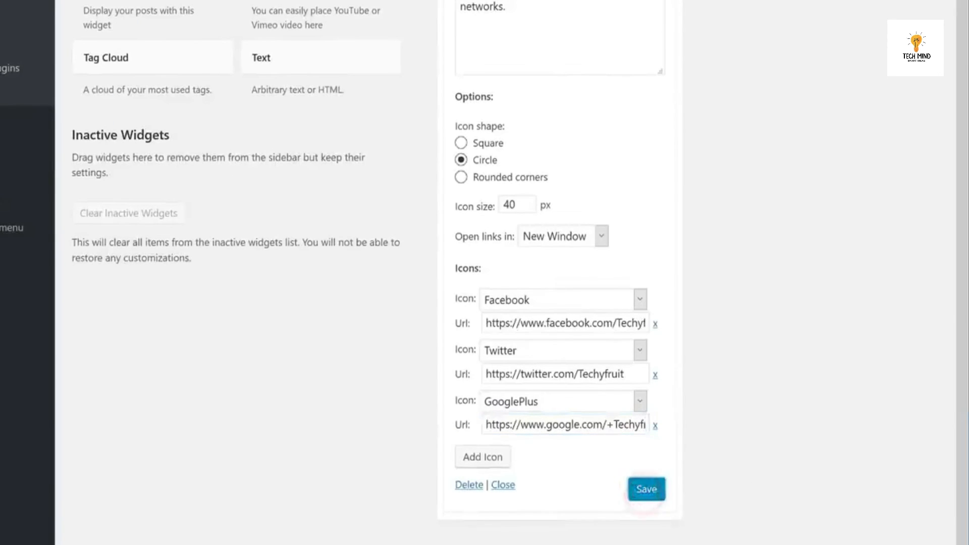
pyautogui.click(201, 2)
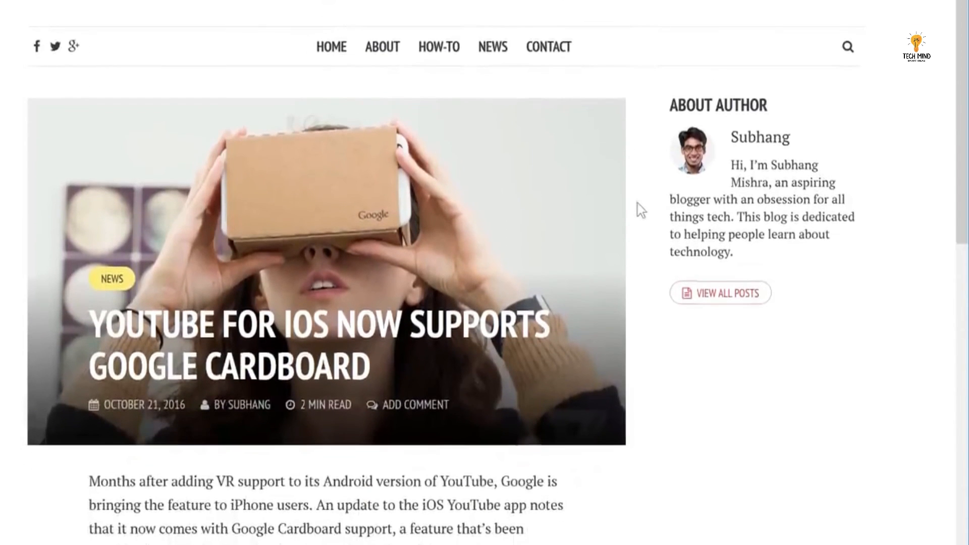
# Reload the post to confirm the Follow Me icons appear, then return to Widgets.
pyautogui.rightClick(637, 384)
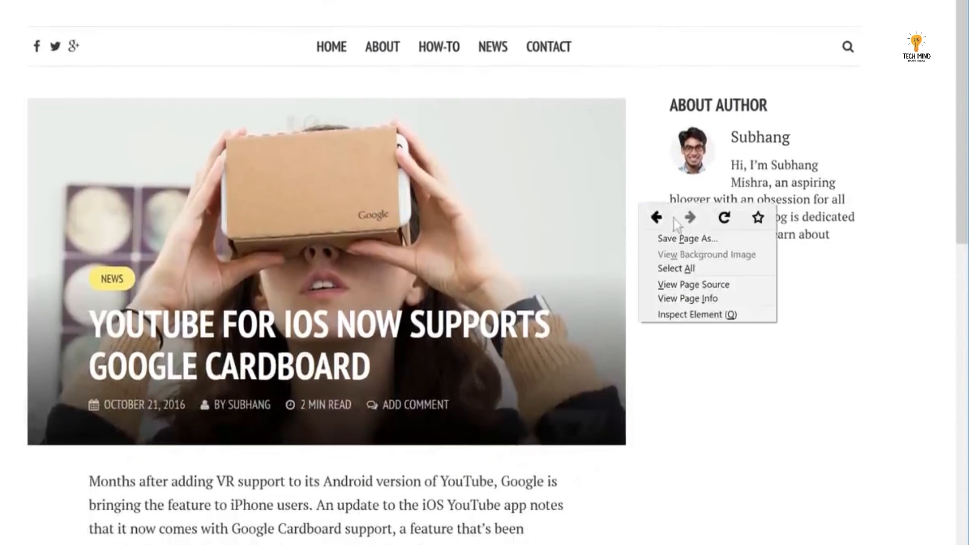
pyautogui.click(725, 219)
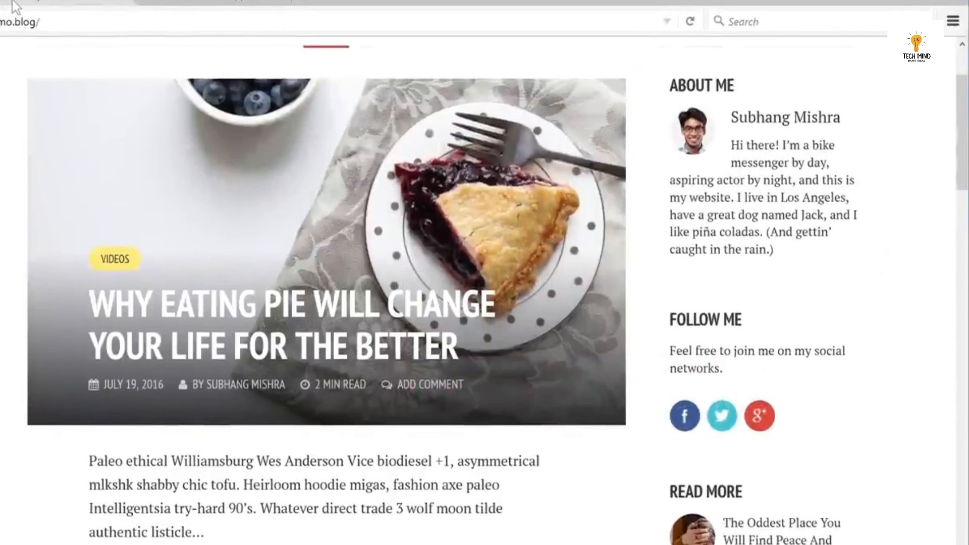
pyautogui.click(15, 4)
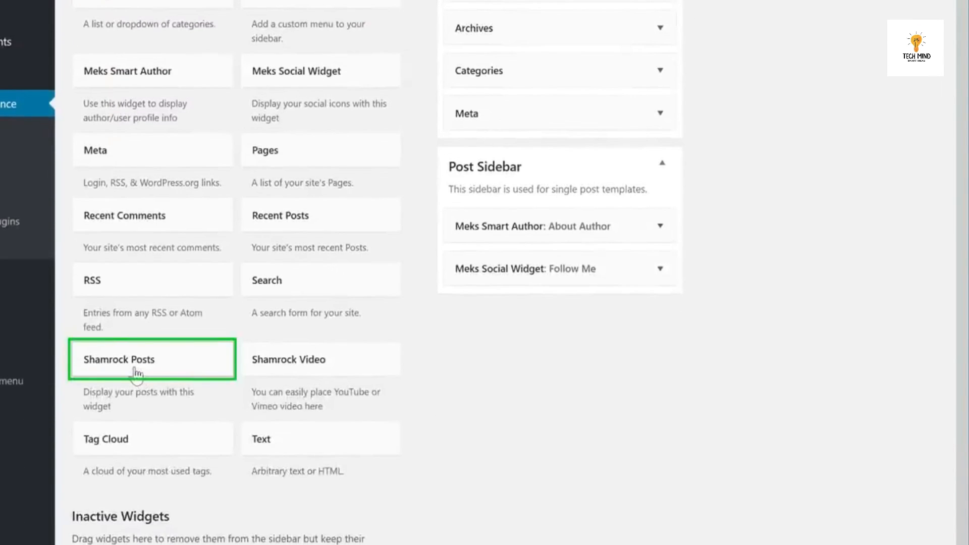
# Add a Shamrock Posts widget titled 'Read More' to the Post Sidebar, then reload the post.
pyautogui.moveTo(134, 368); pyautogui.dragTo(538, 301)
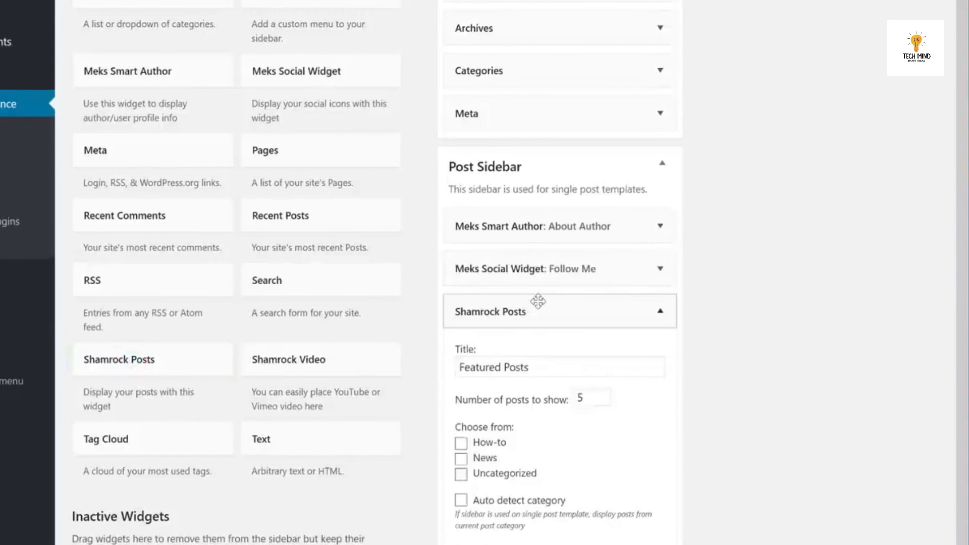
pyautogui.moveTo(548, 367); pyautogui.dragTo(459, 367)
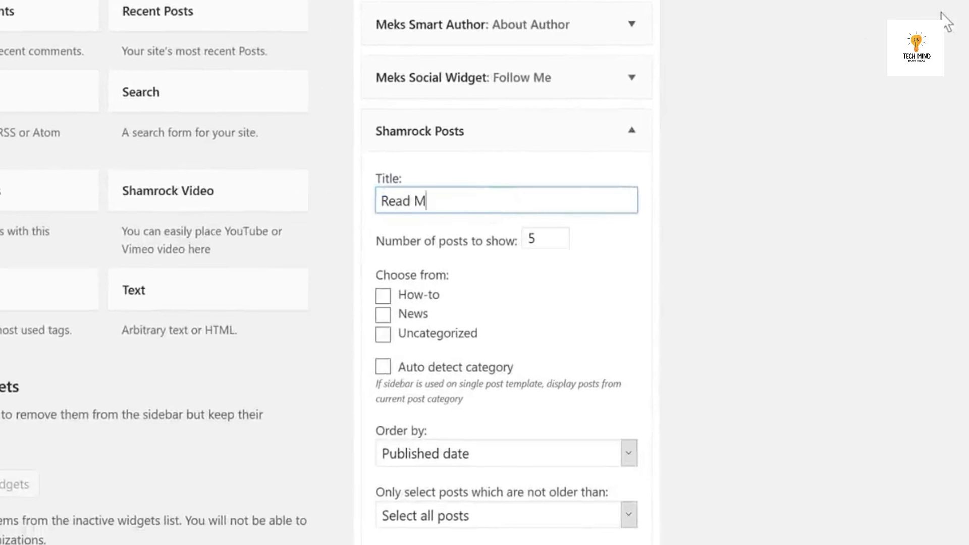
pyautogui.scroll(-4, 942, 13)
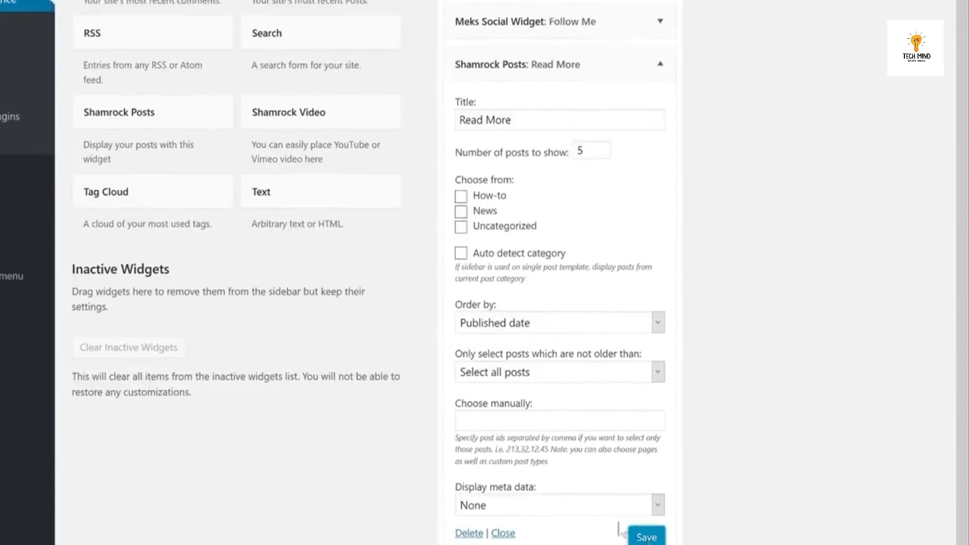
pyautogui.click(209, 2)
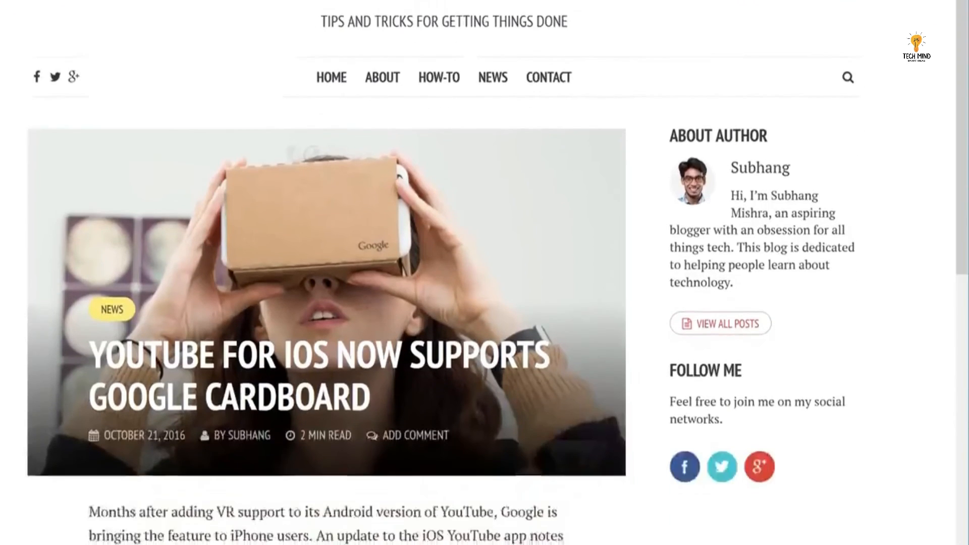
pyautogui.rightClick(295, 267)
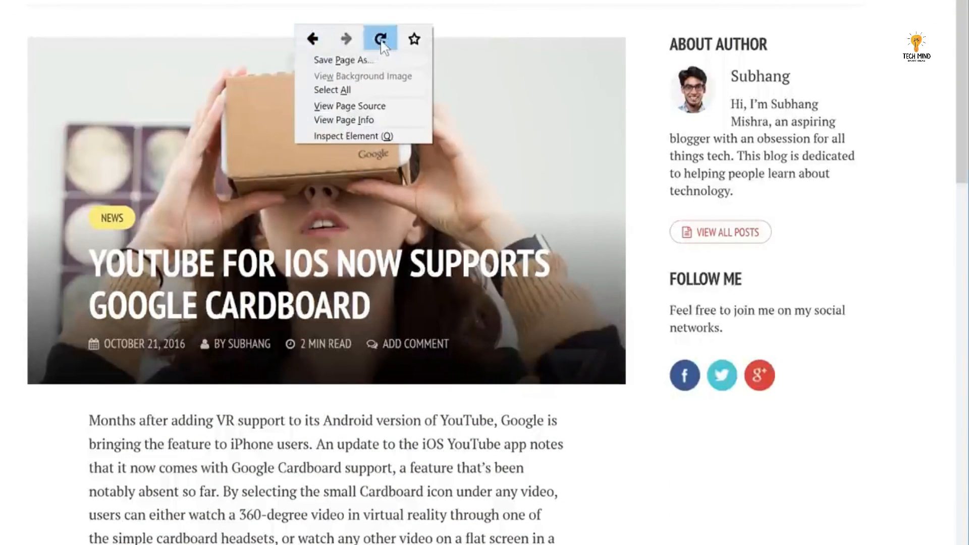
pyautogui.click(380, 39)
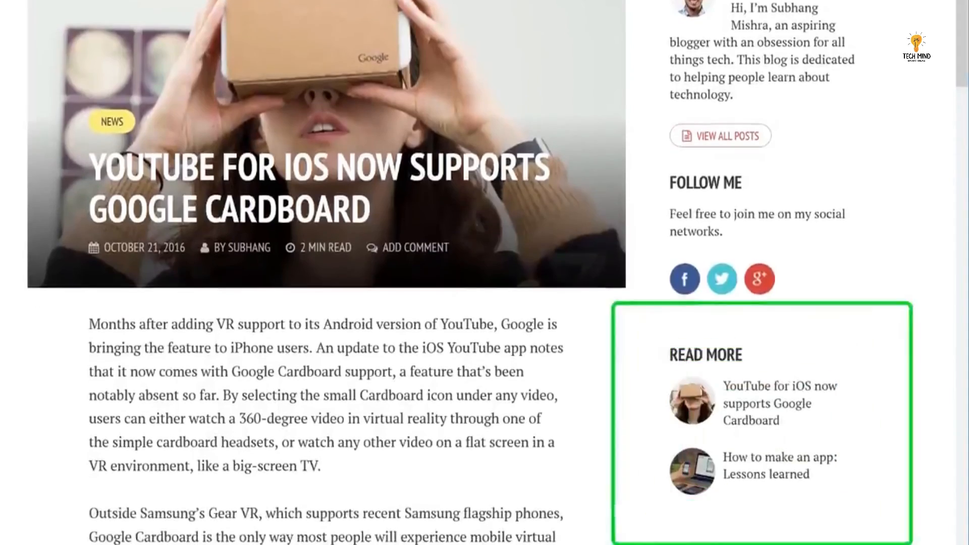